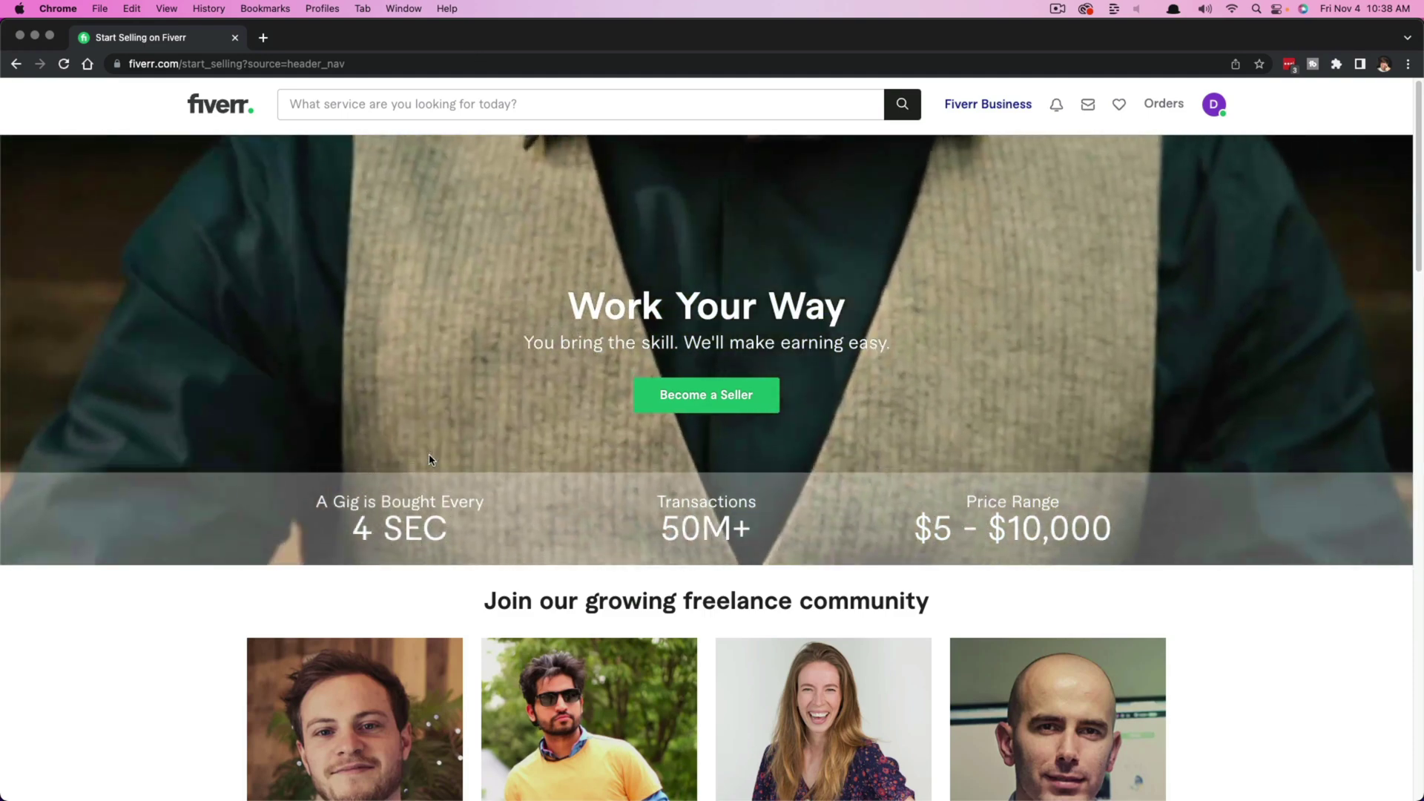
Step: Go to Become a Seller from the account menu and start seller onboarding
{"action": "scroll", "coordinate": [147, 477], "scroll_direction": "down", "scroll_amount": 7}
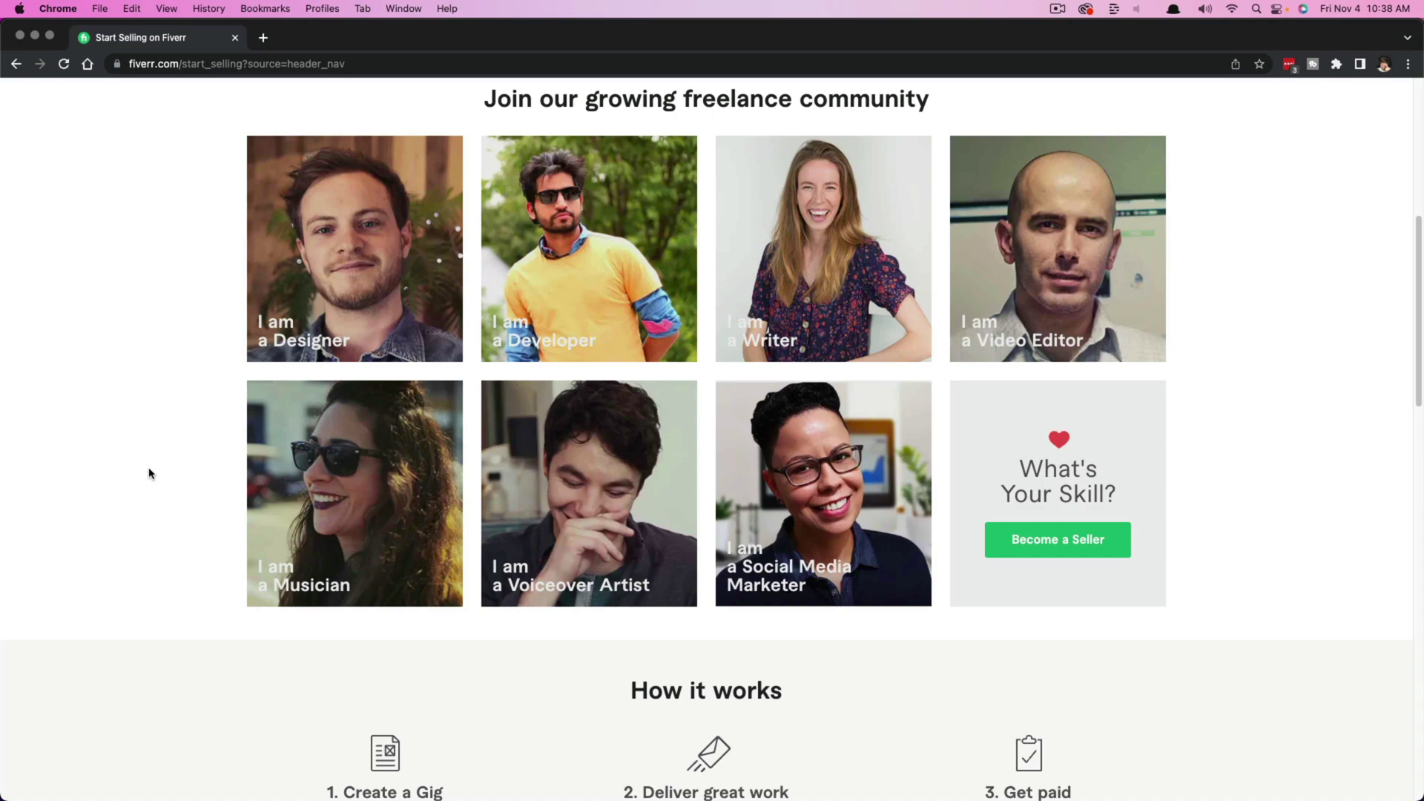
{"action": "scroll", "coordinate": [149, 473], "scroll_direction": "up", "scroll_amount": 5}
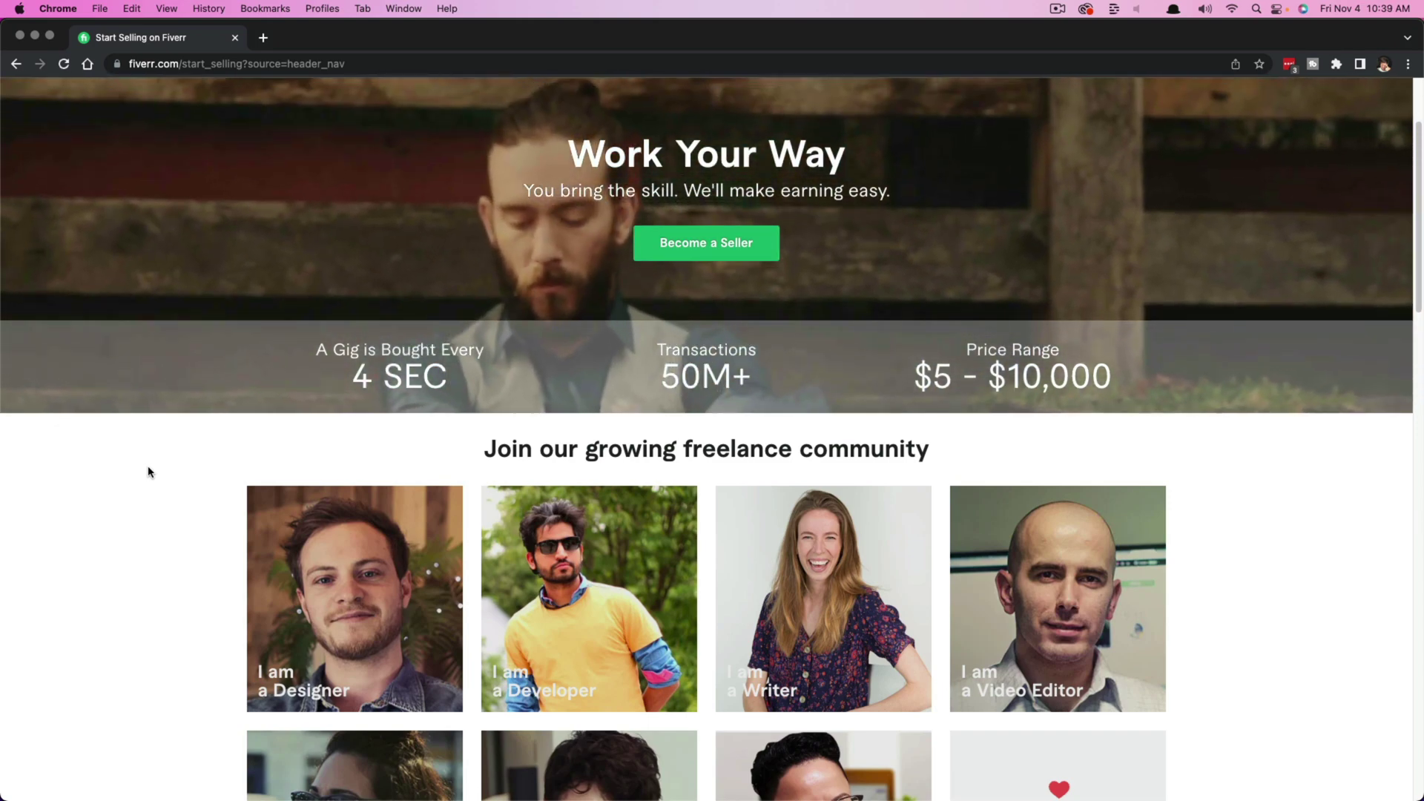
{"action": "scroll", "coordinate": [148, 470], "scroll_direction": "up", "scroll_amount": 2}
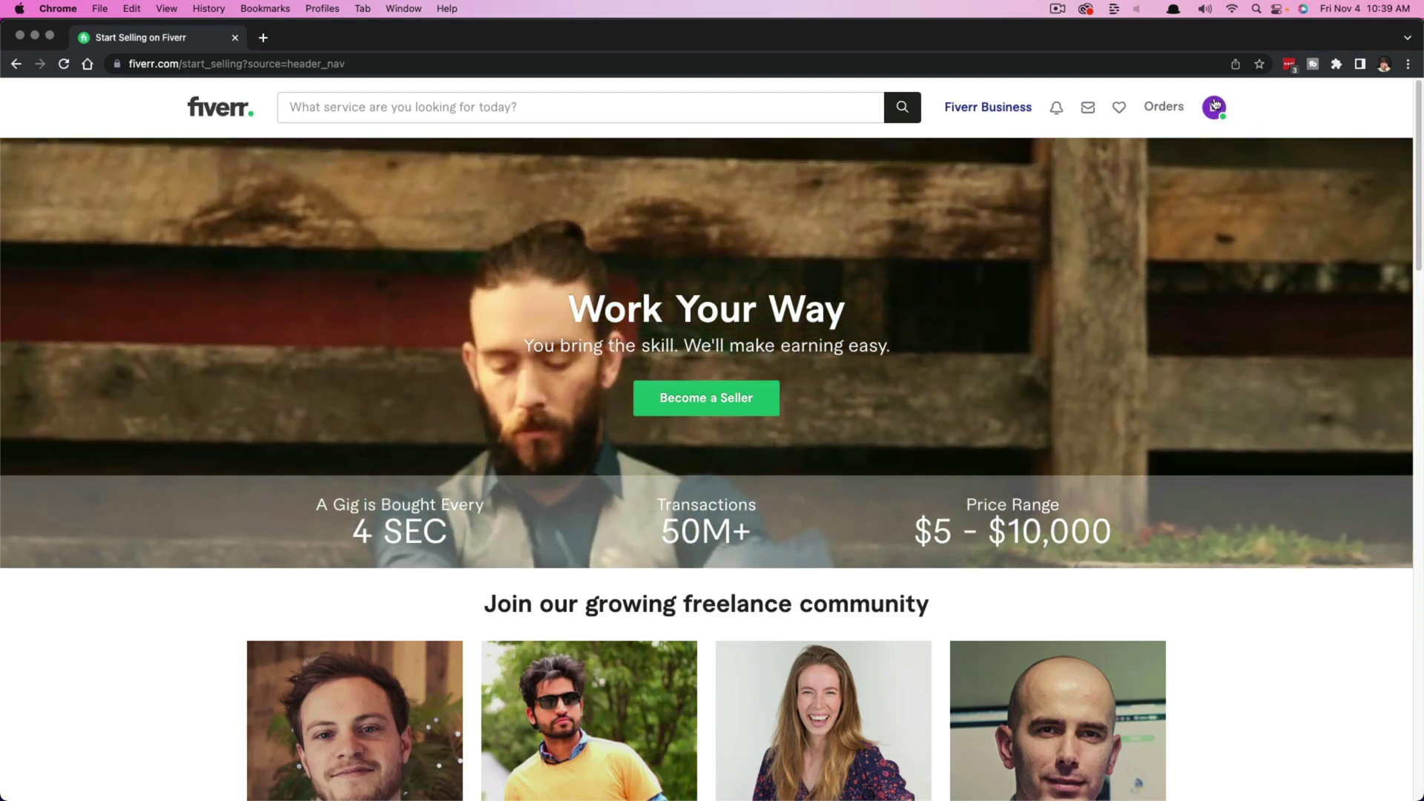
{"action": "left_click", "coordinate": [1214, 106]}
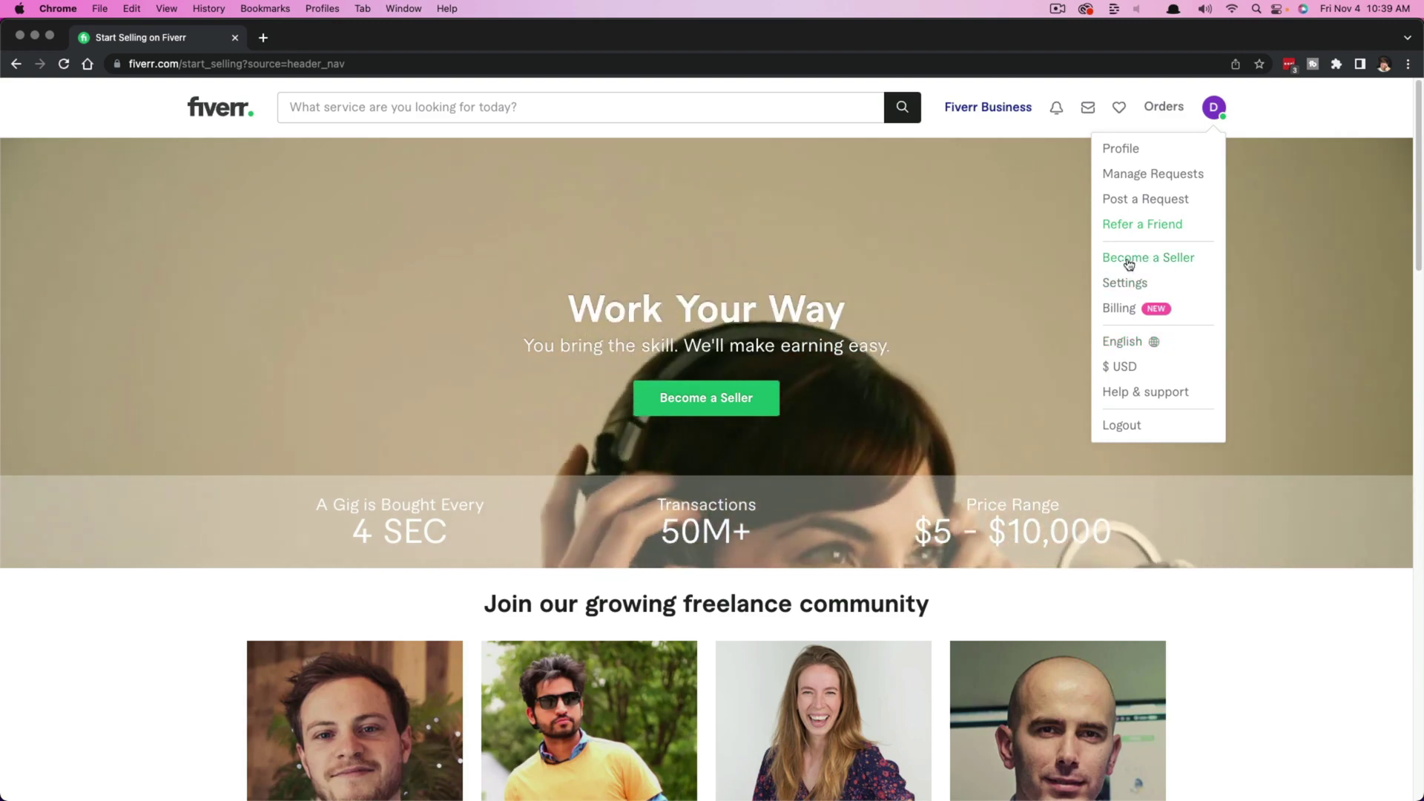
{"action": "left_click", "coordinate": [1128, 260]}
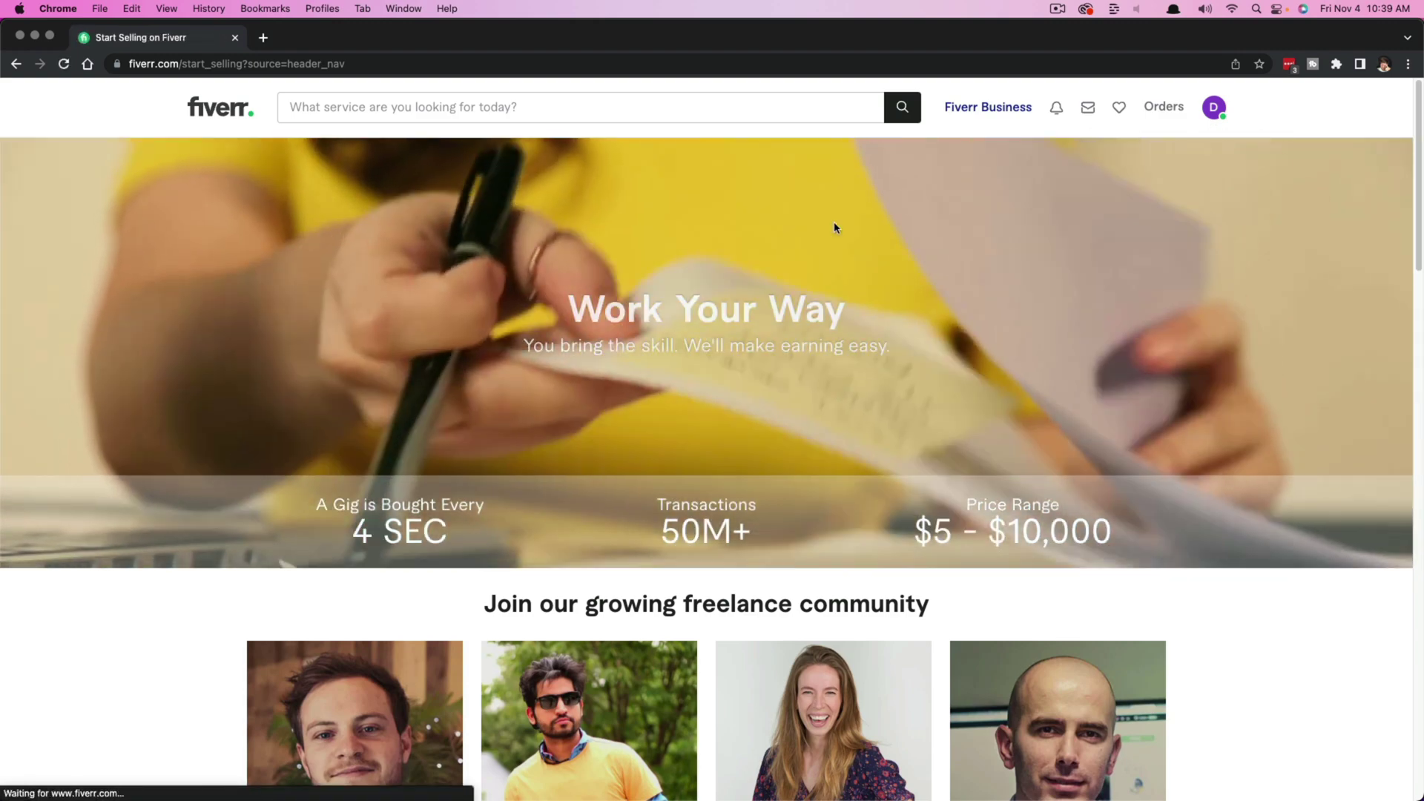
{"action": "scroll", "coordinate": [825, 425], "scroll_direction": "down", "scroll_amount": 6}
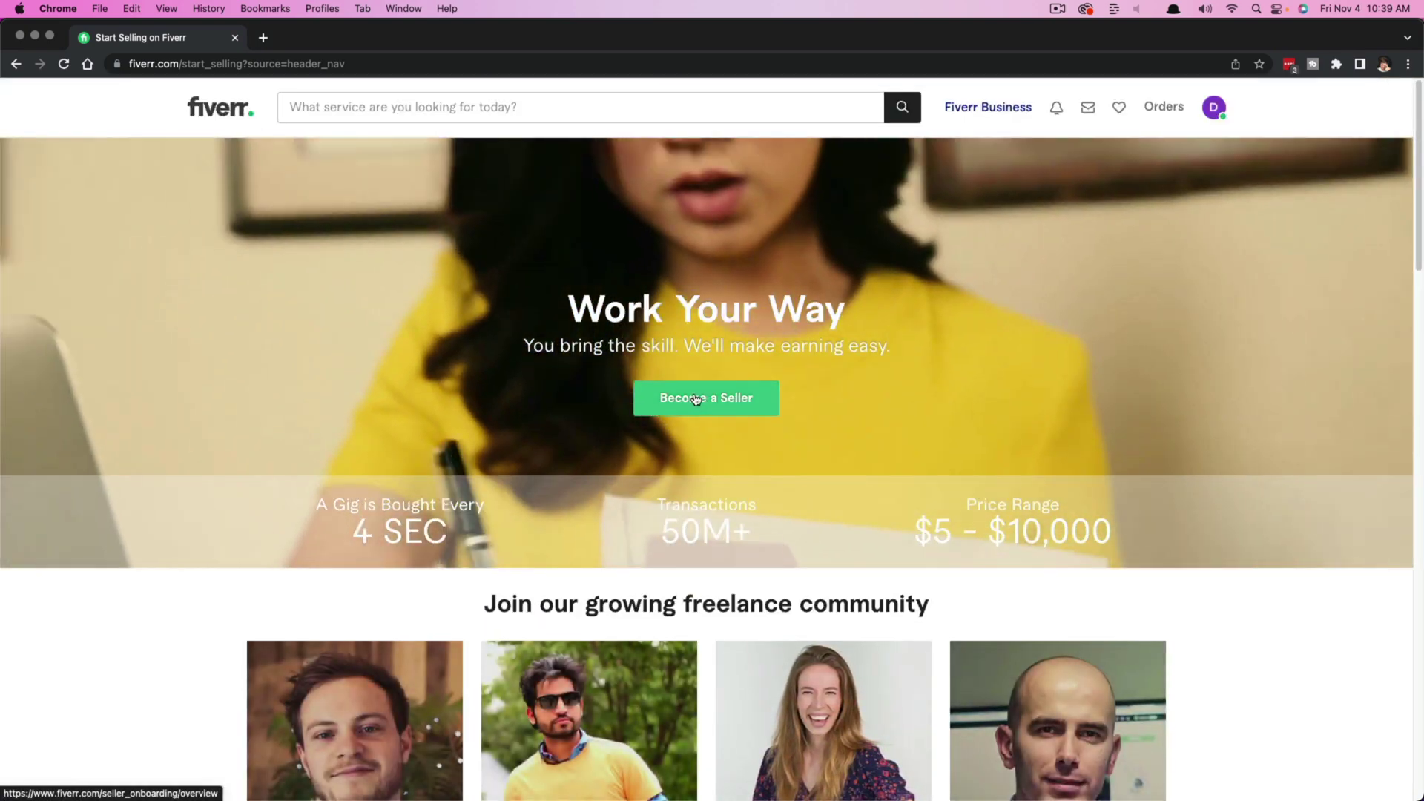
{"action": "left_click", "coordinate": [705, 397]}
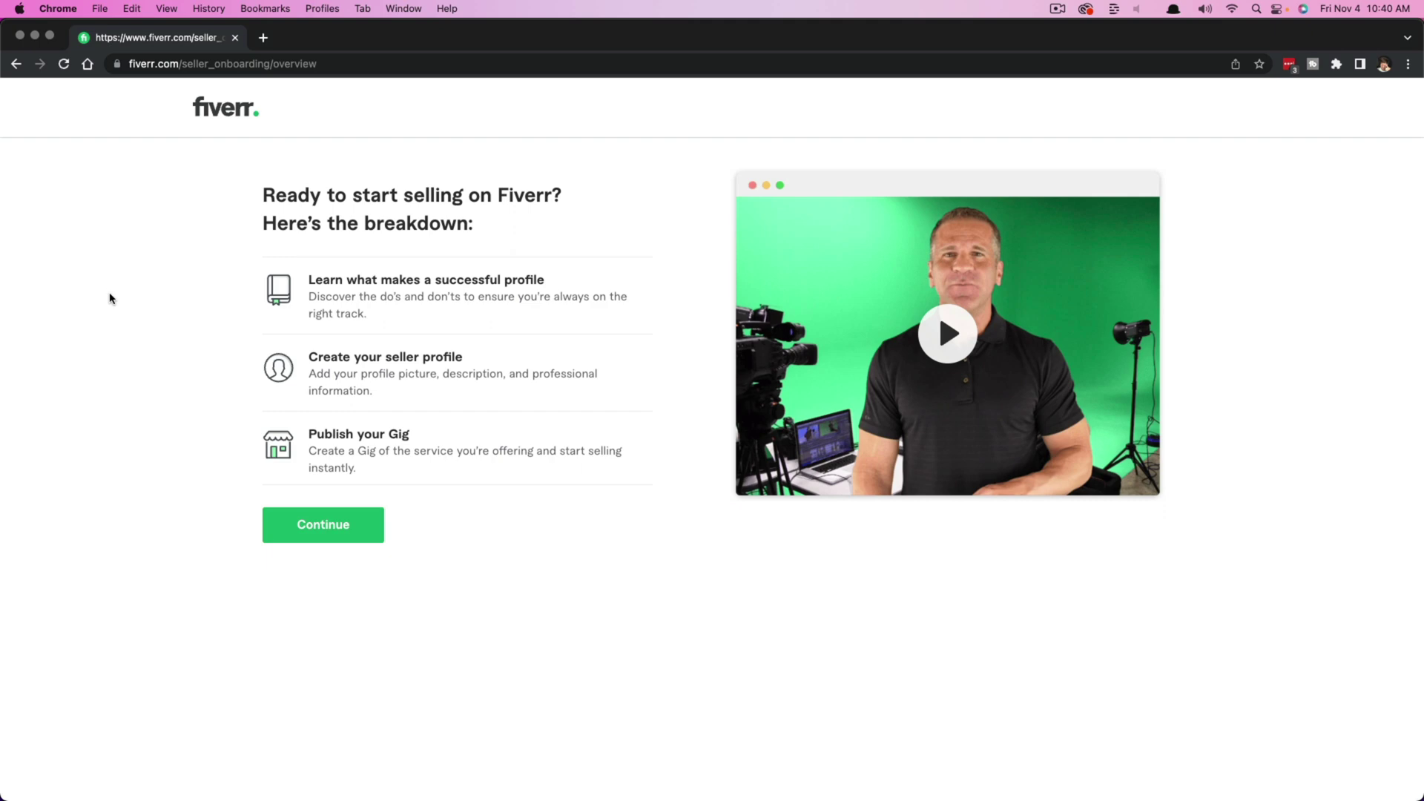
Step: Continue past the selling breakdown and profile tips pages to the Personal Info form
{"action": "left_click", "coordinate": [335, 532]}
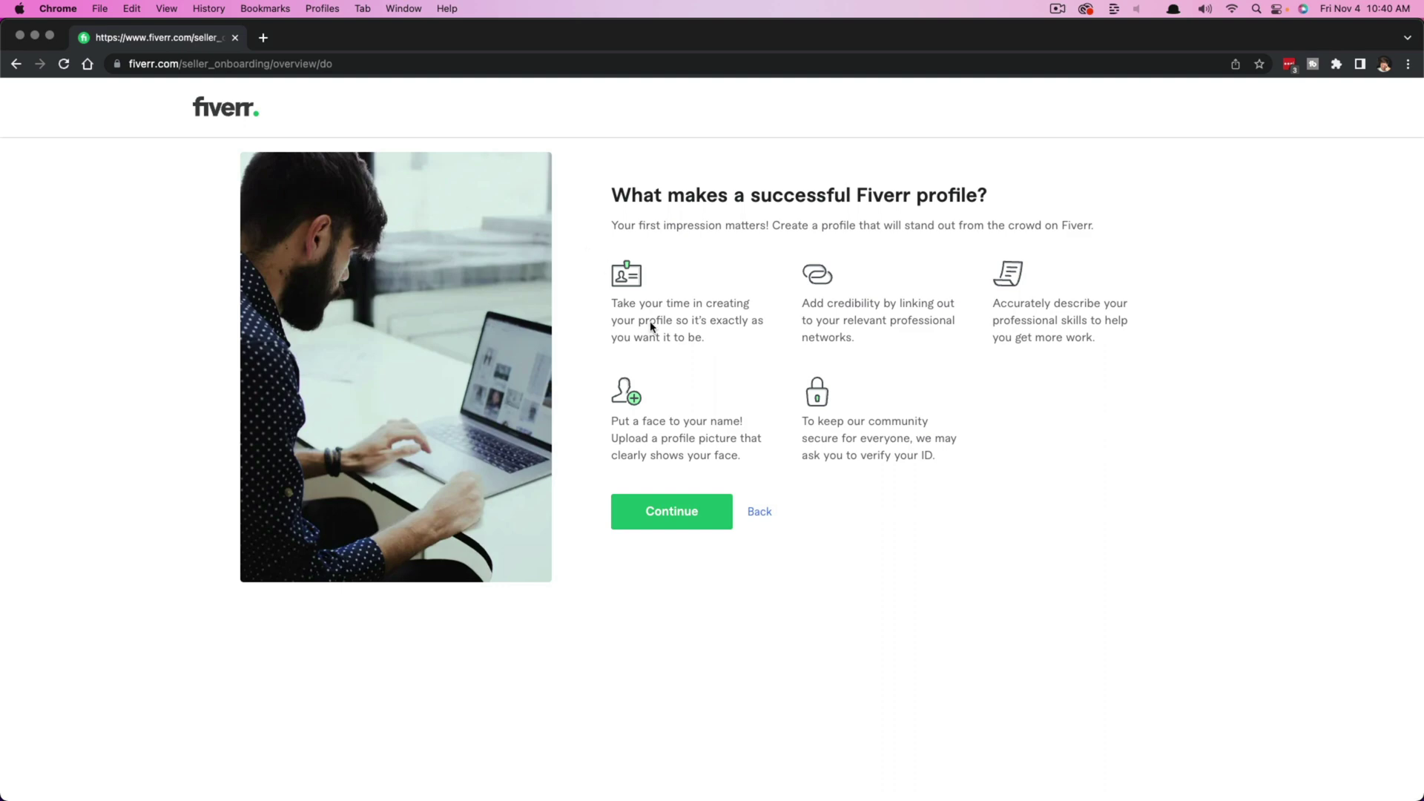
{"action": "left_click", "coordinate": [680, 525]}
{"action": "left_click", "coordinate": [683, 537]}
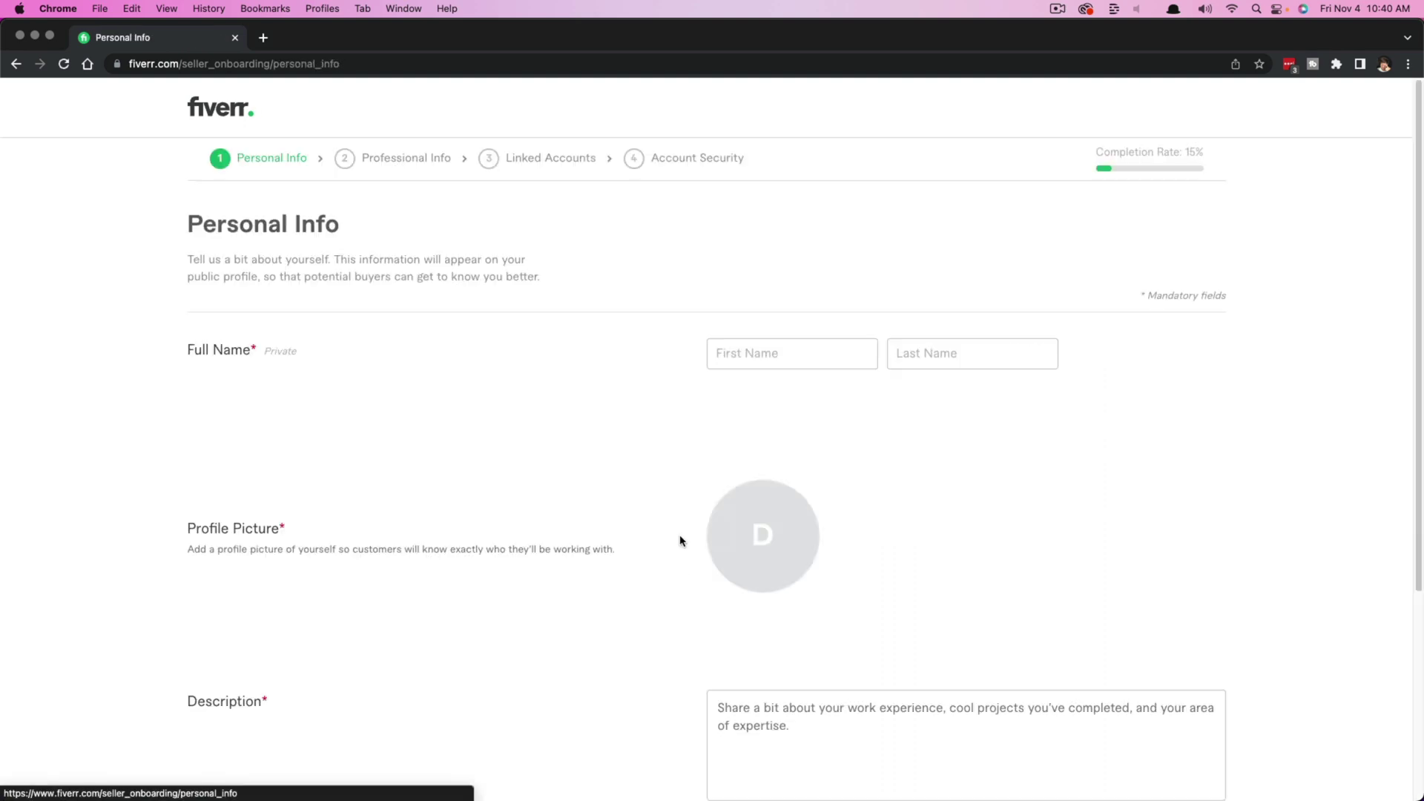
{"action": "scroll", "coordinate": [565, 474], "scroll_direction": "down", "scroll_amount": 1}
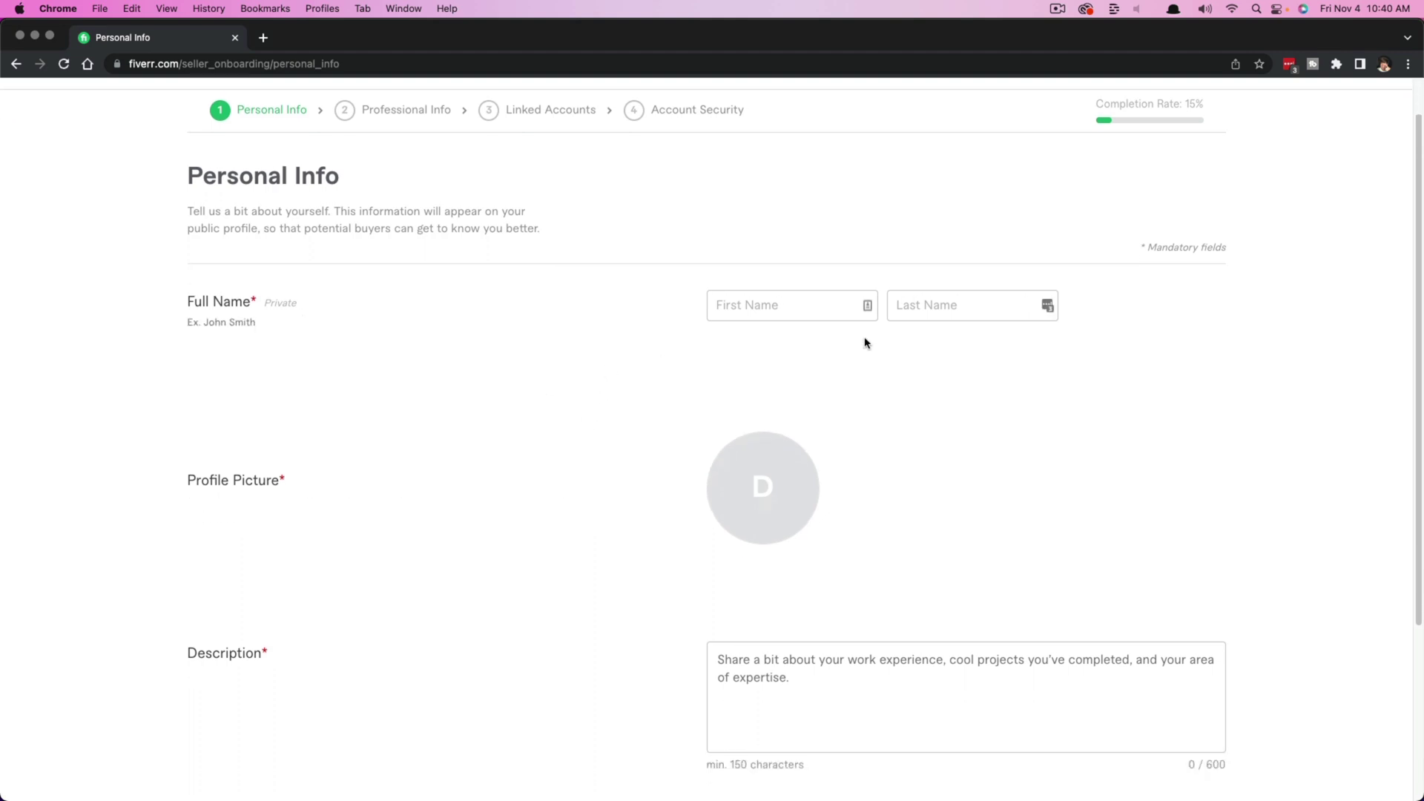
{"action": "scroll", "coordinate": [492, 372], "scroll_direction": "down", "scroll_amount": 3}
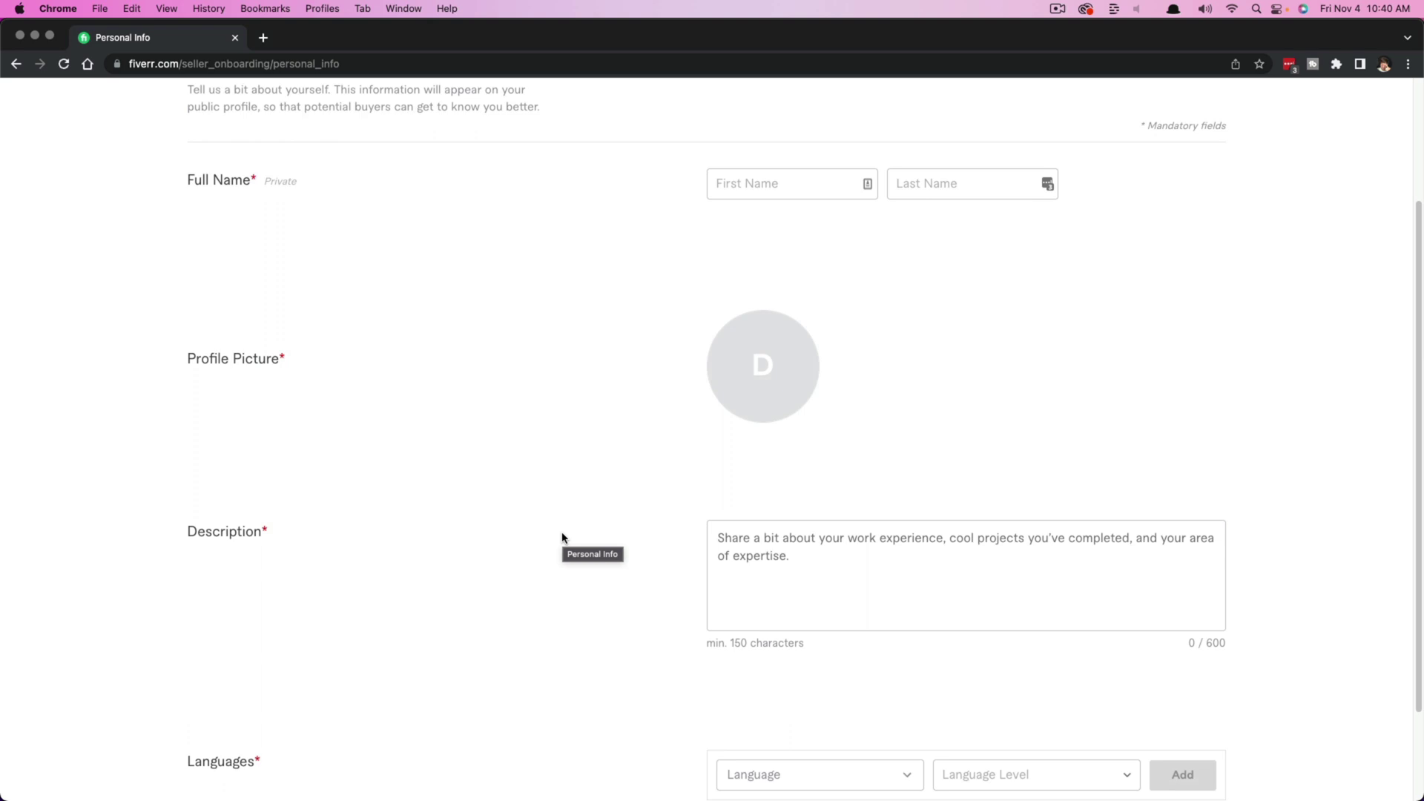
{"action": "scroll", "coordinate": [558, 532], "scroll_direction": "up", "scroll_amount": 4}
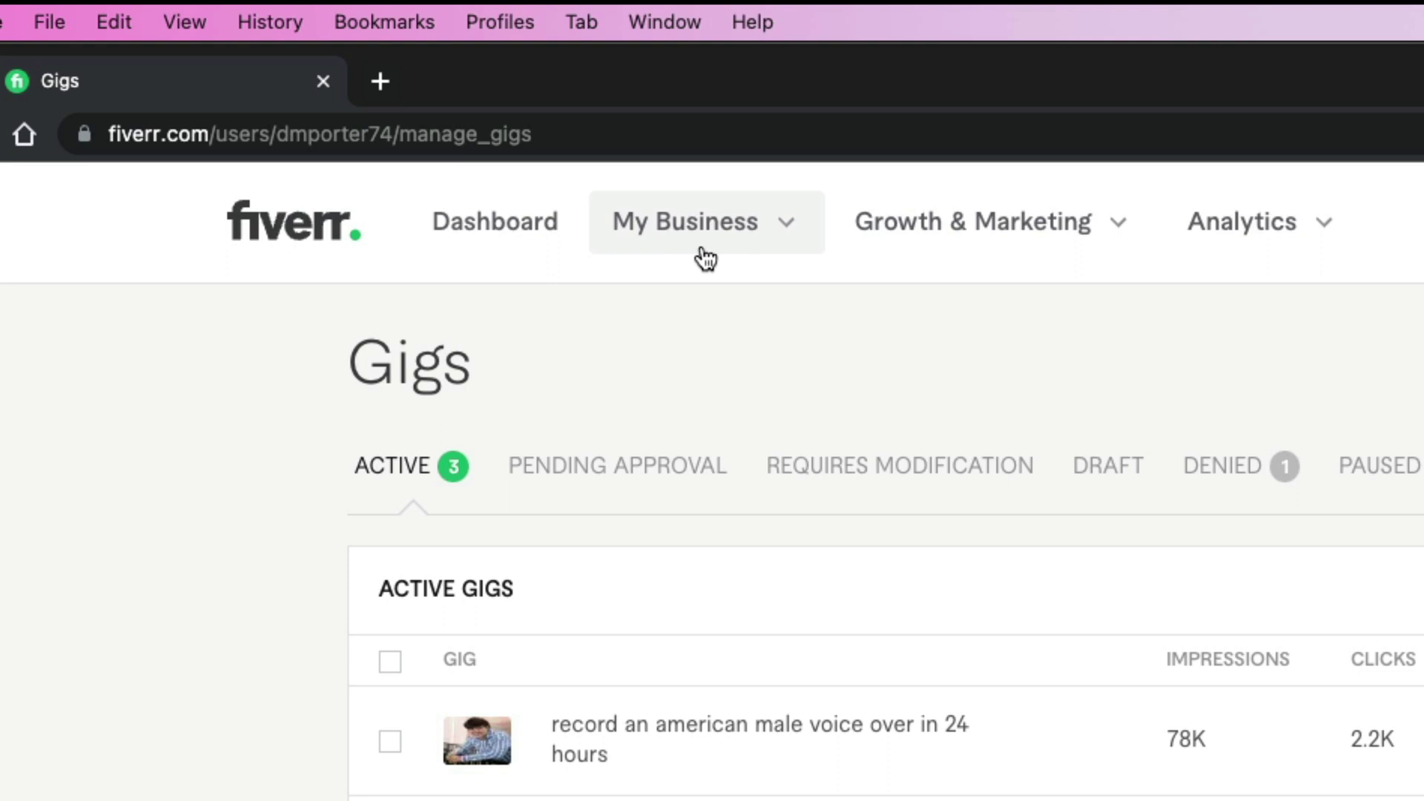
Step: Start a new gig from My Business > Gigs
{"action": "left_click", "coordinate": [693, 229]}
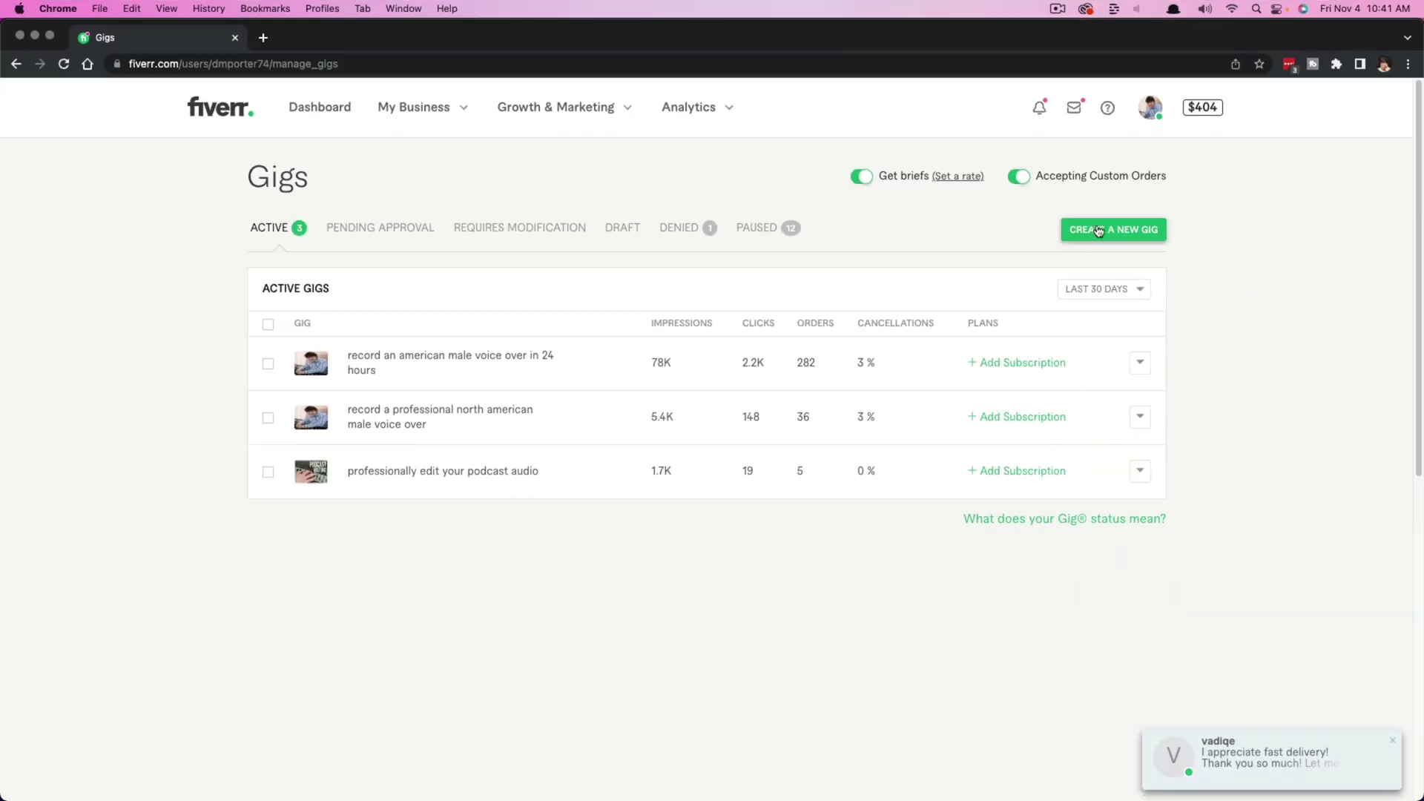
{"action": "left_click", "coordinate": [1094, 232]}
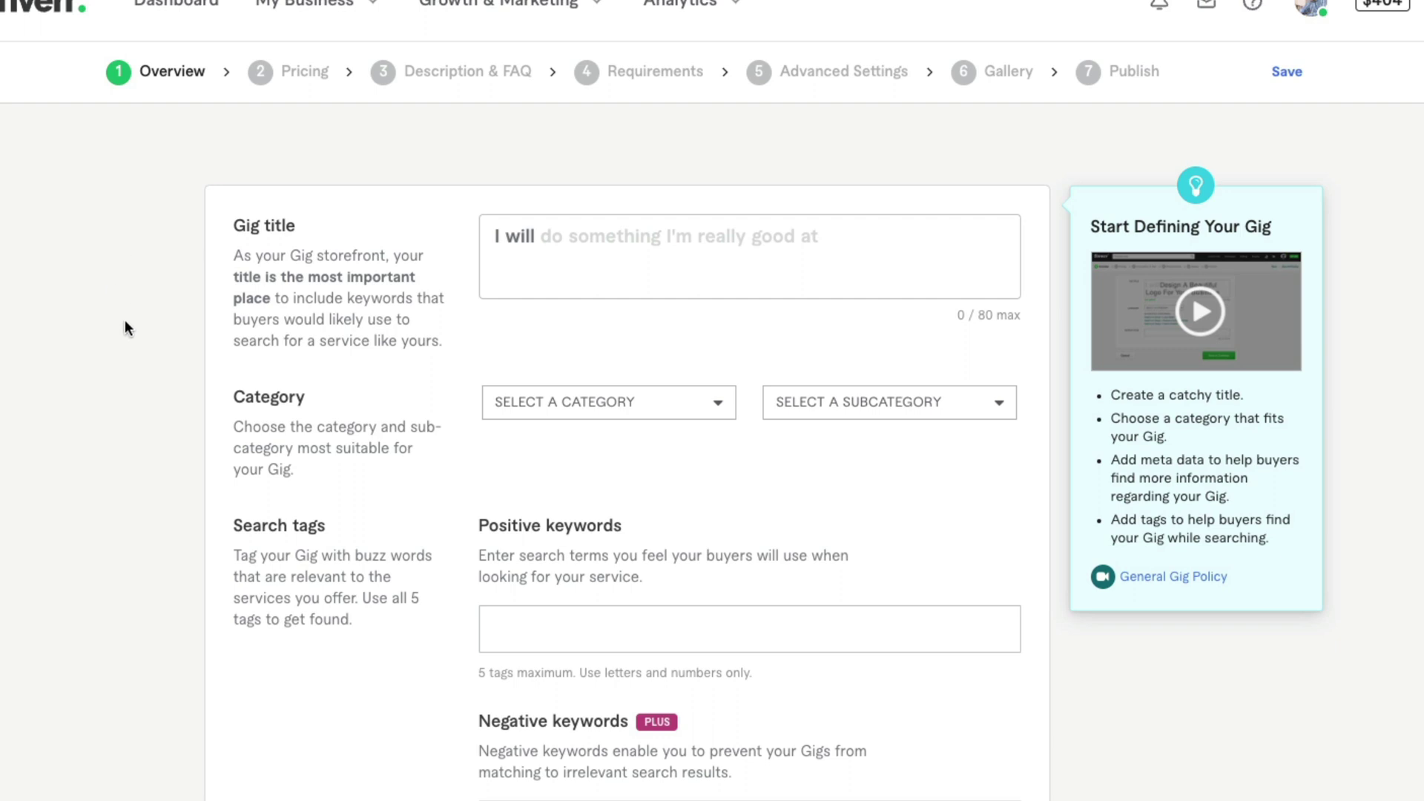
Step: Put the cursor in the empty Gig title field, ready to enter the title
{"action": "scroll", "coordinate": [171, 441], "scroll_direction": "down", "scroll_amount": 1}
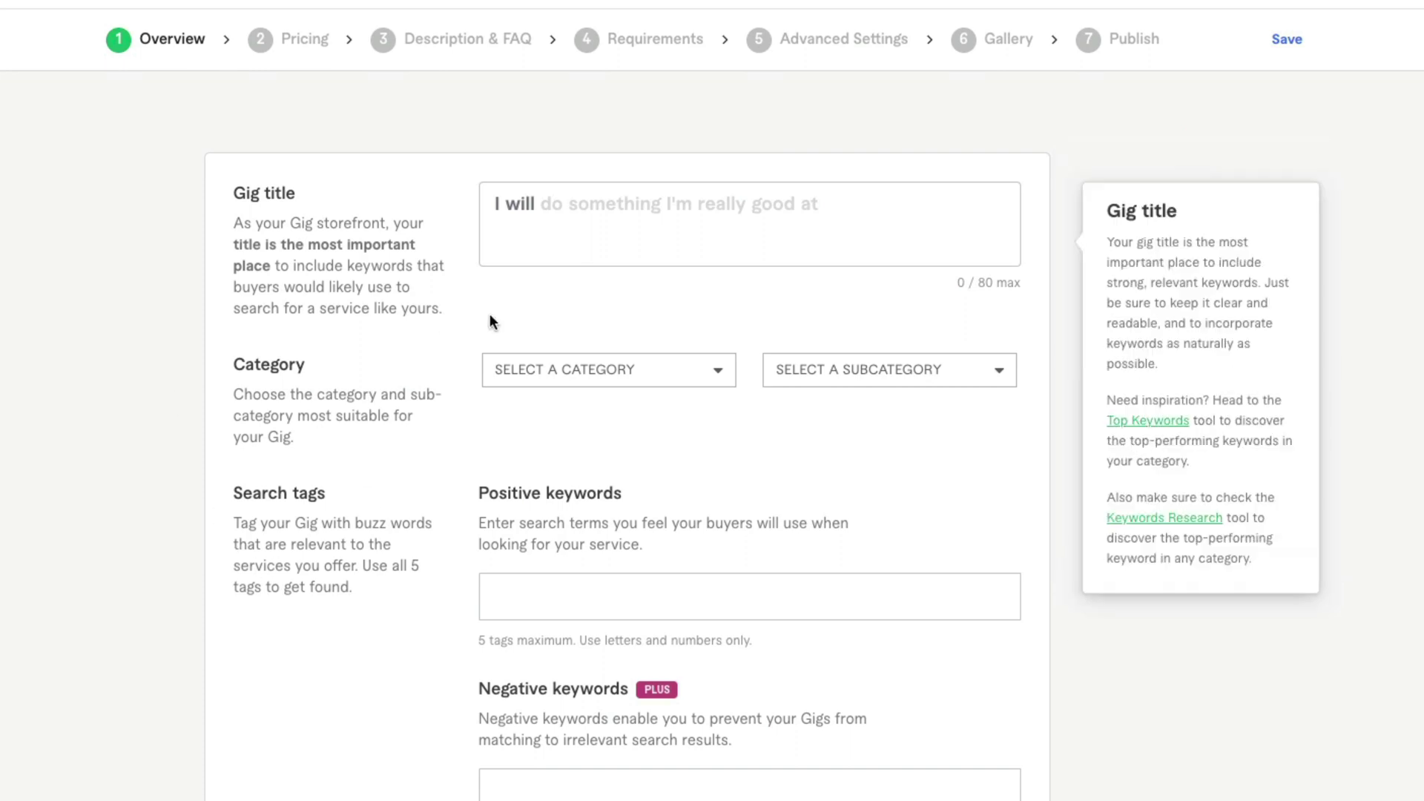
{"action": "left_click", "coordinate": [627, 233]}
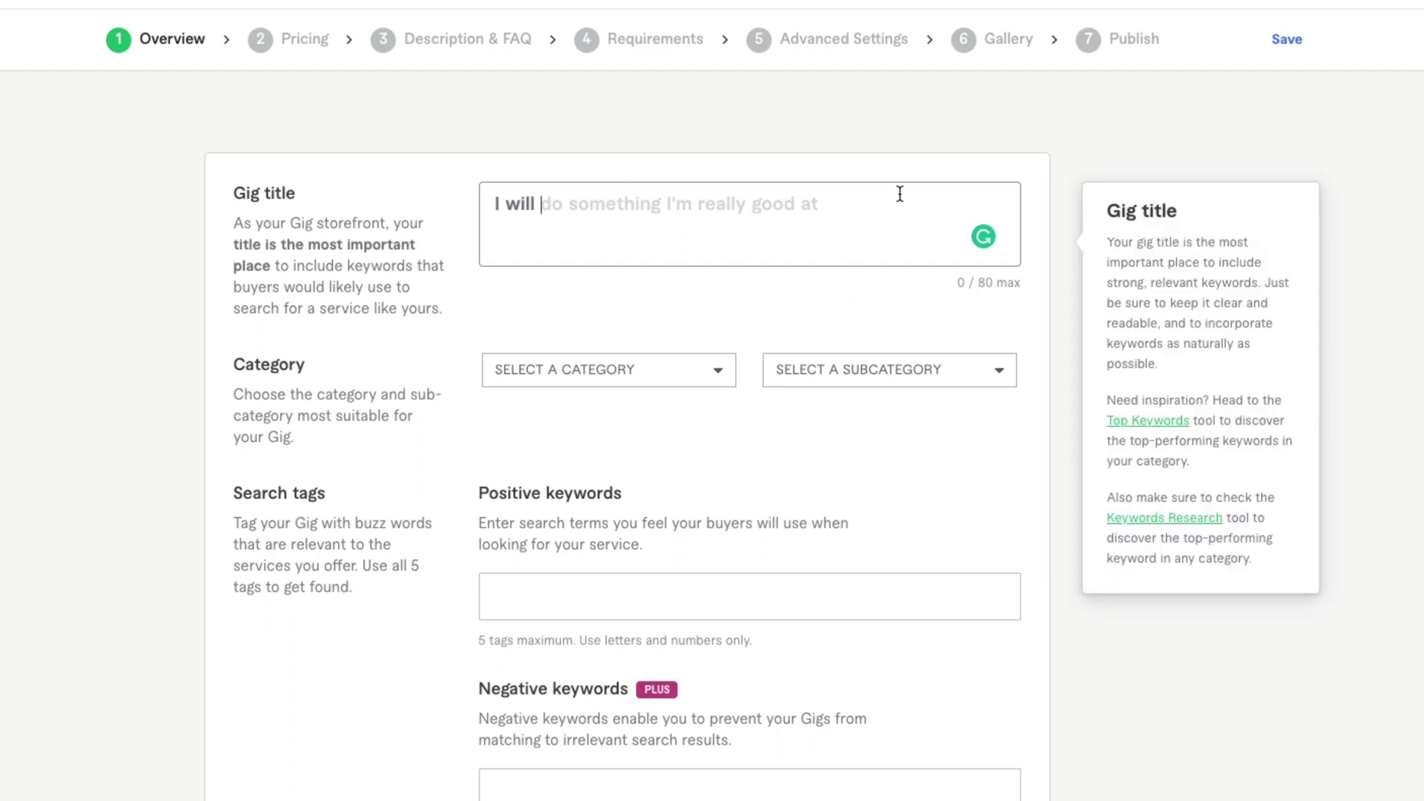
{"action": "left_click", "coordinate": [696, 161]}
{"action": "left_click", "coordinate": [302, 278]}
{"action": "left_click", "coordinate": [224, 221]}
{"action": "left_click", "coordinate": [620, 242]}
Step: Title the gig 'Record A North American Voice Over' and categorise it under Music & Audio > Voice Over
{"action": "type", "text": "Record A North American Voice Over"}
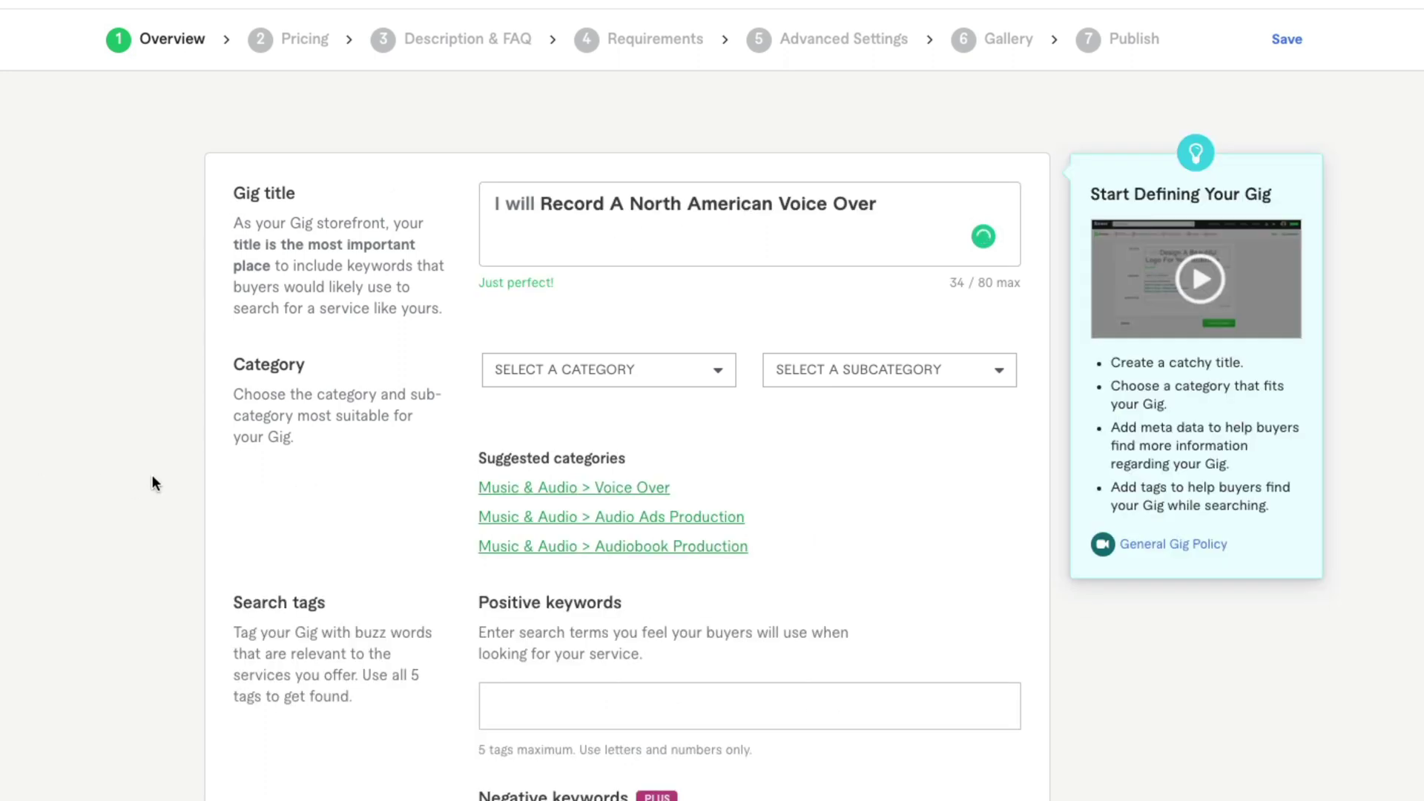
{"action": "scroll", "coordinate": [153, 474], "scroll_direction": "down", "scroll_amount": 1}
{"action": "mouse_move", "coordinate": [362, 350]}
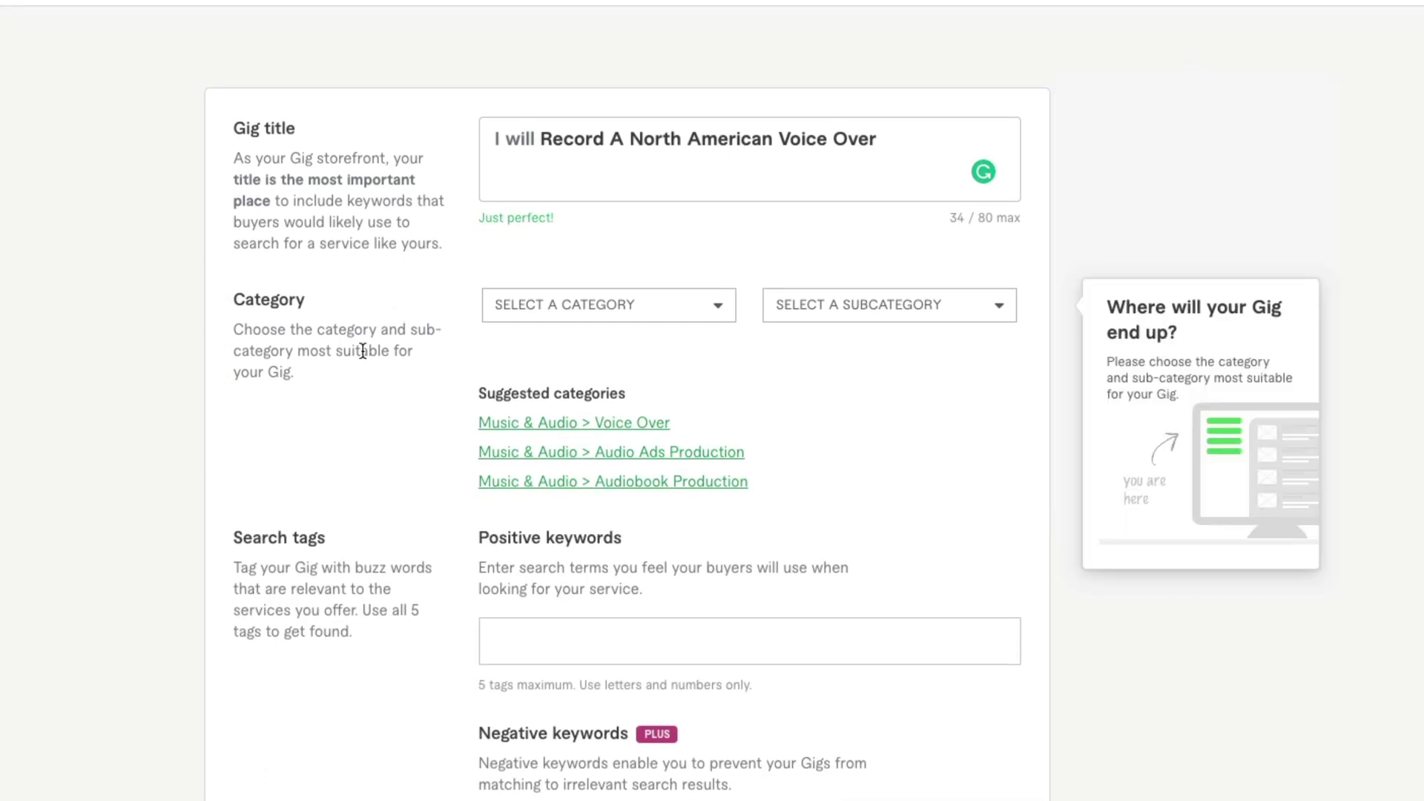
{"action": "left_click", "coordinate": [562, 311]}
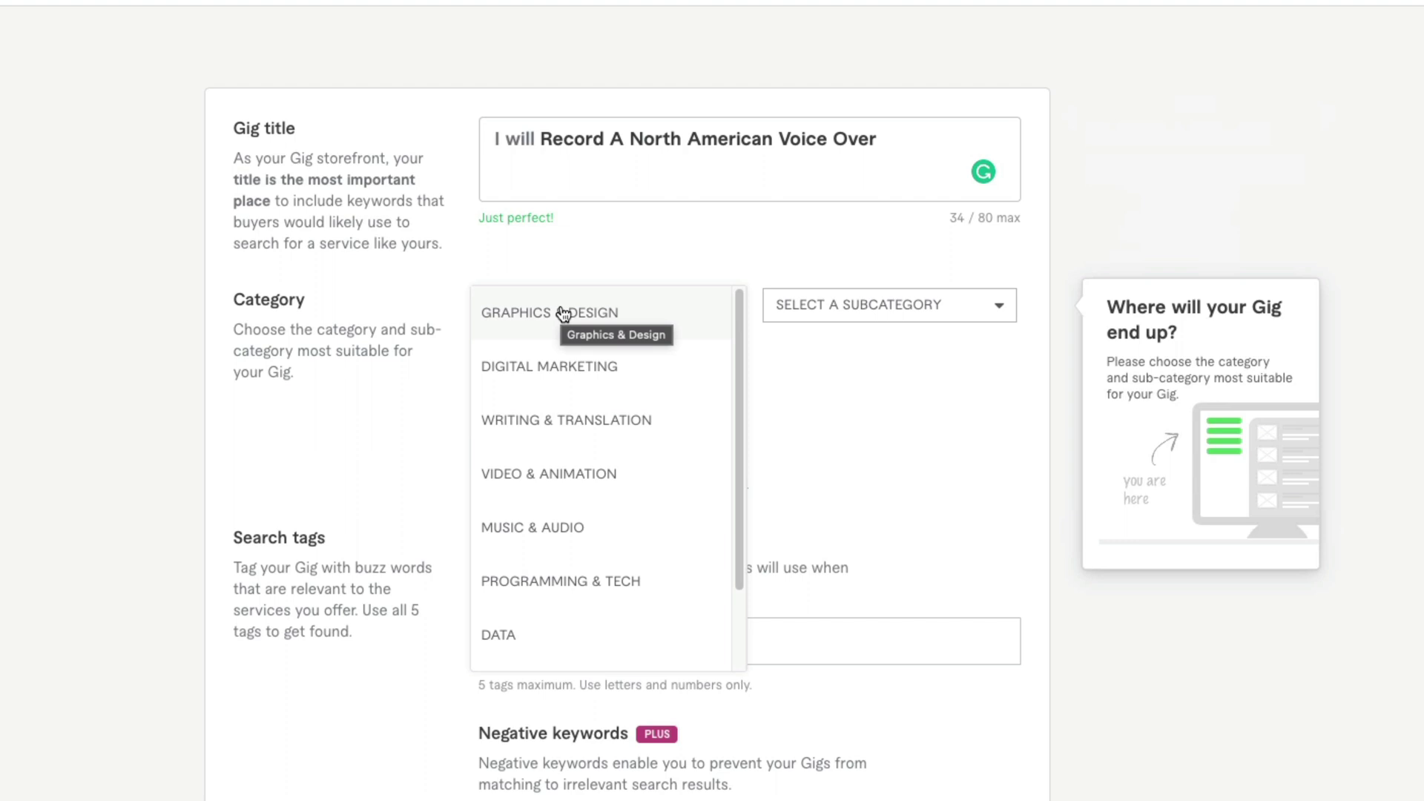
{"action": "left_click", "coordinate": [566, 421]}
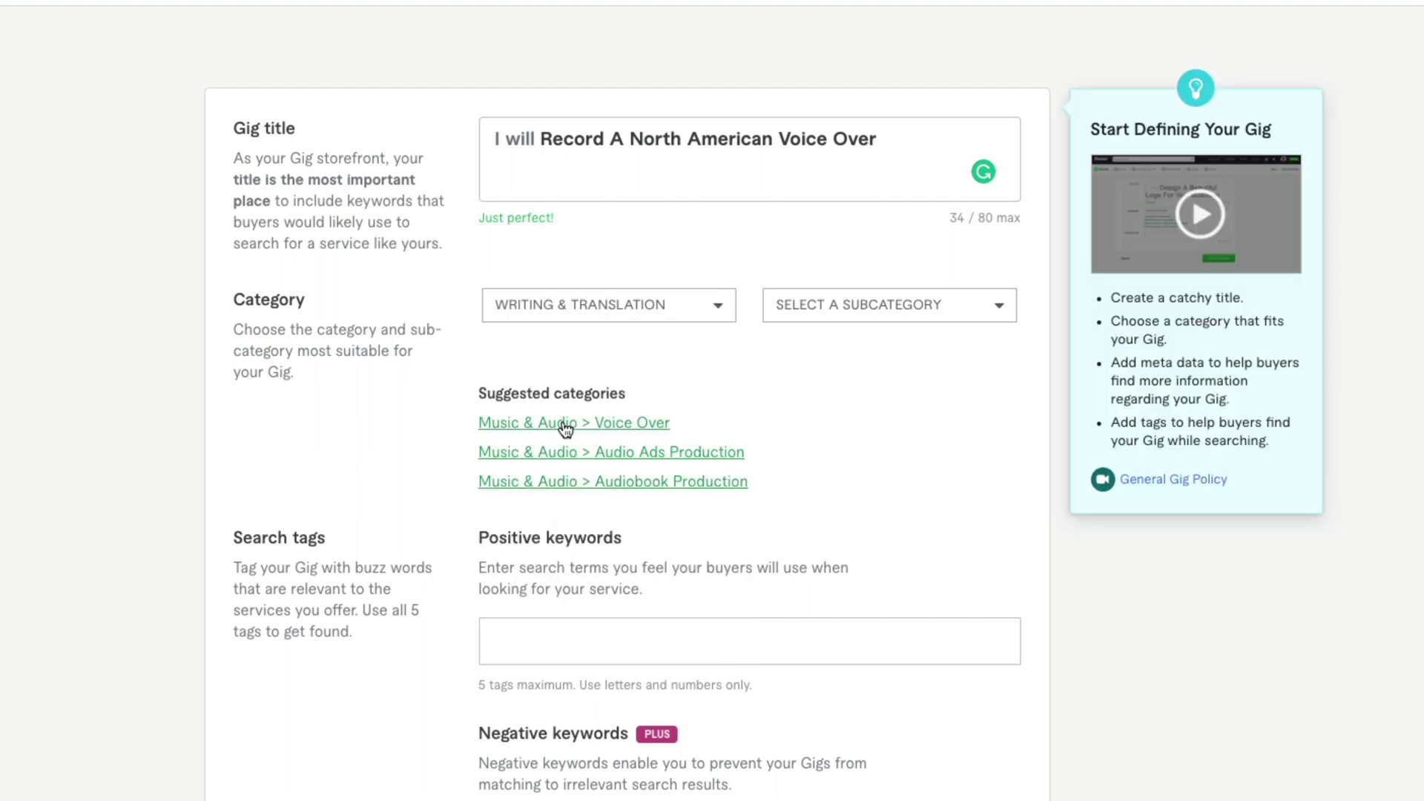
{"action": "left_click", "coordinate": [818, 313]}
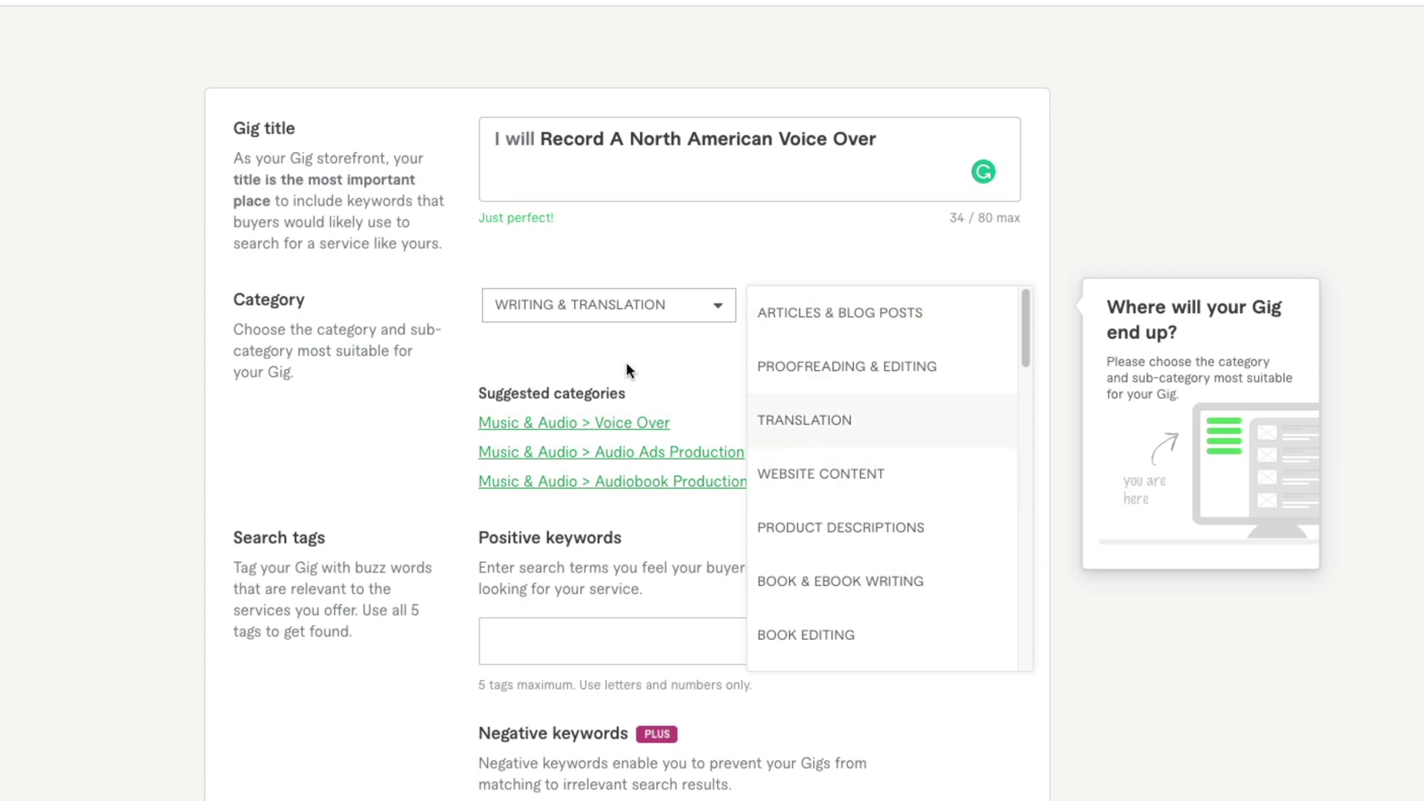
{"action": "left_click", "coordinate": [575, 314]}
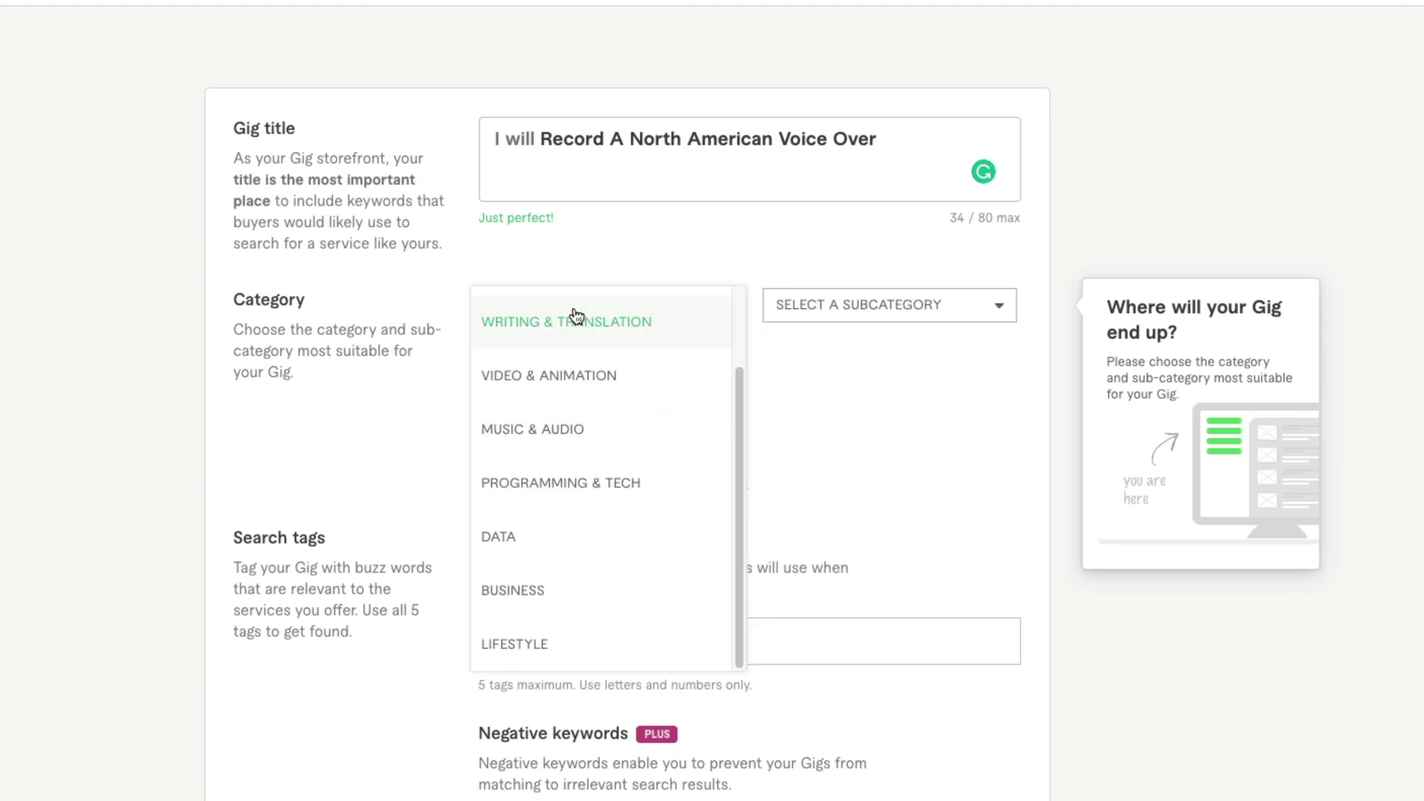
{"action": "left_click", "coordinate": [560, 431]}
{"action": "left_click", "coordinate": [874, 305]}
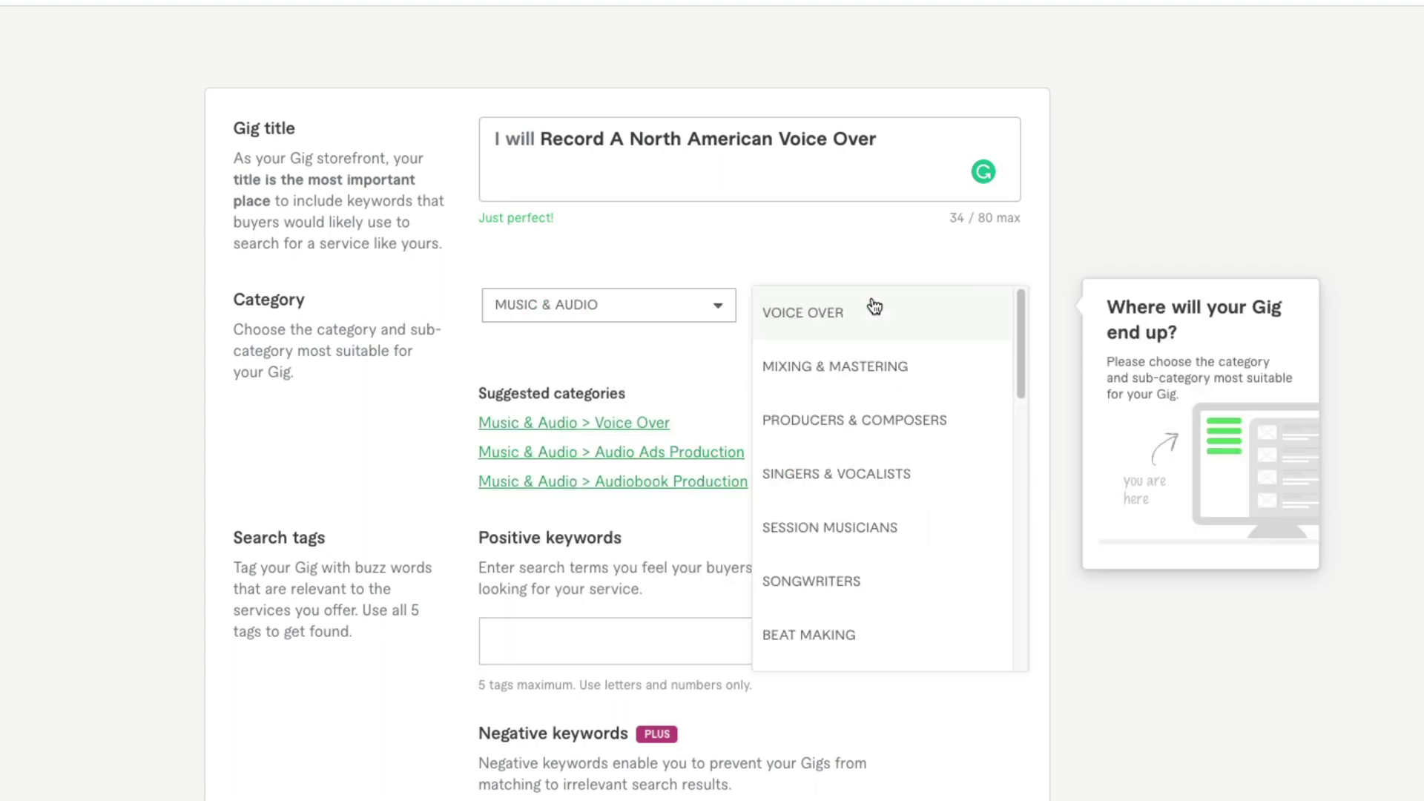
{"action": "left_click", "coordinate": [804, 317]}
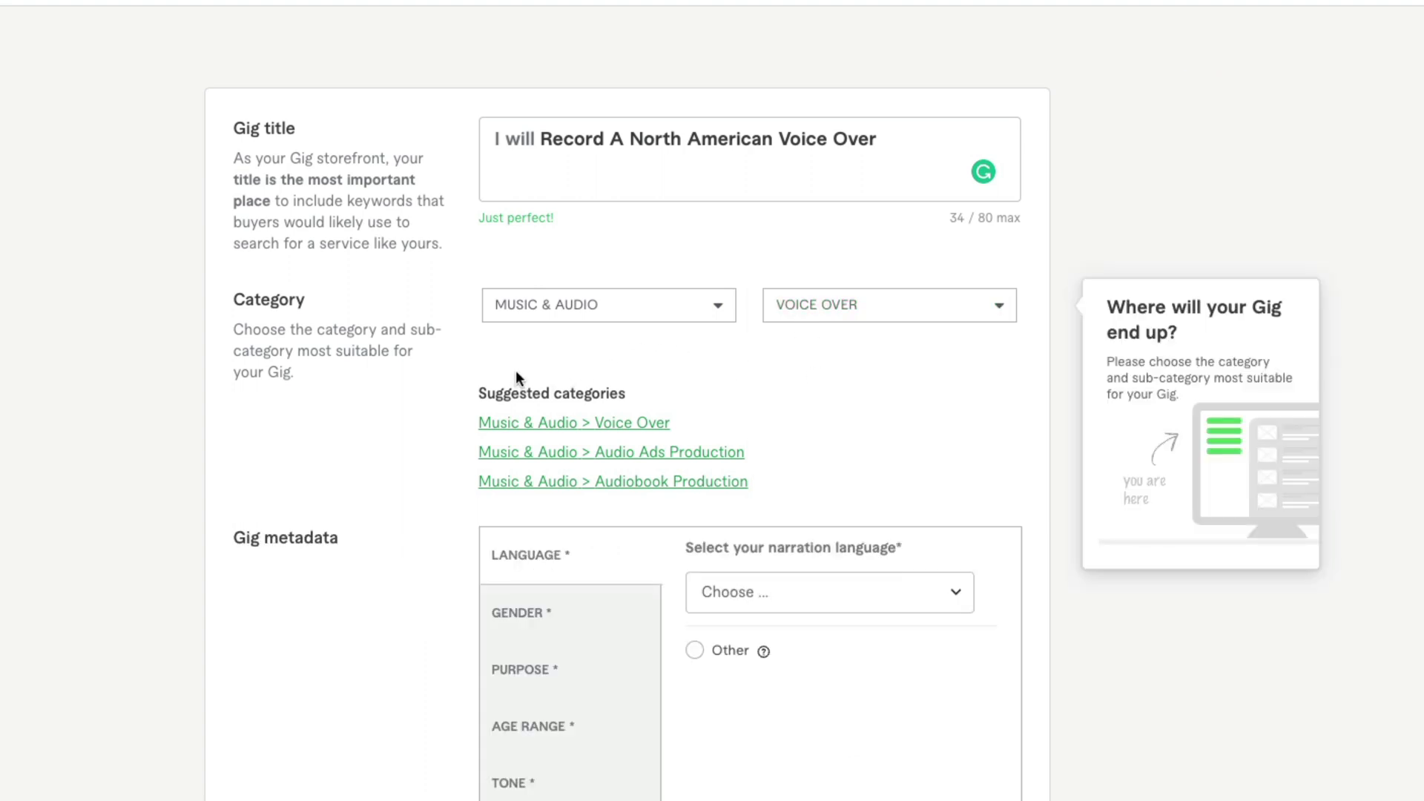
Step: Set English narration with American and American Southern accents and a Male voice gender
{"action": "scroll", "coordinate": [335, 428], "scroll_direction": "down", "scroll_amount": 1}
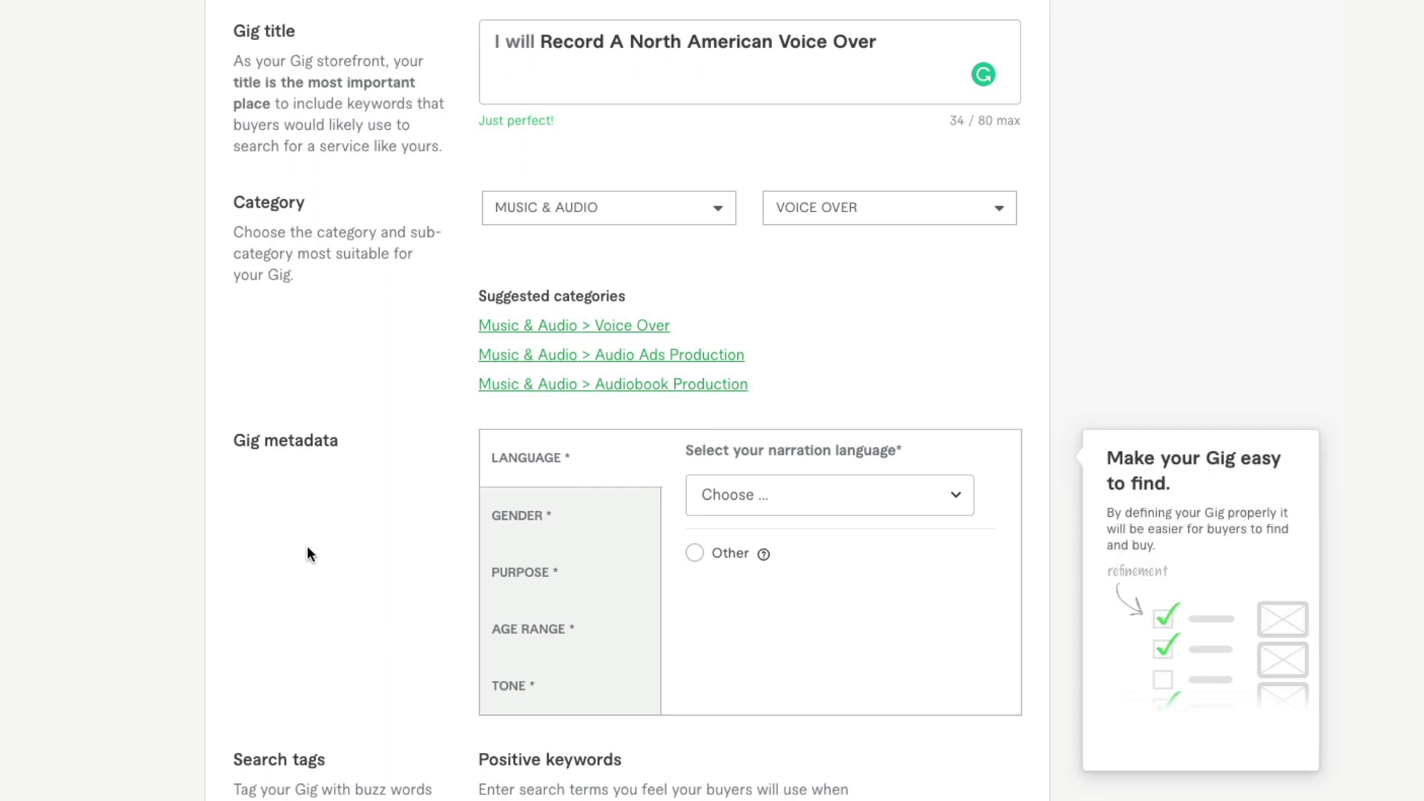
{"action": "scroll", "coordinate": [308, 553], "scroll_direction": "down", "scroll_amount": 1}
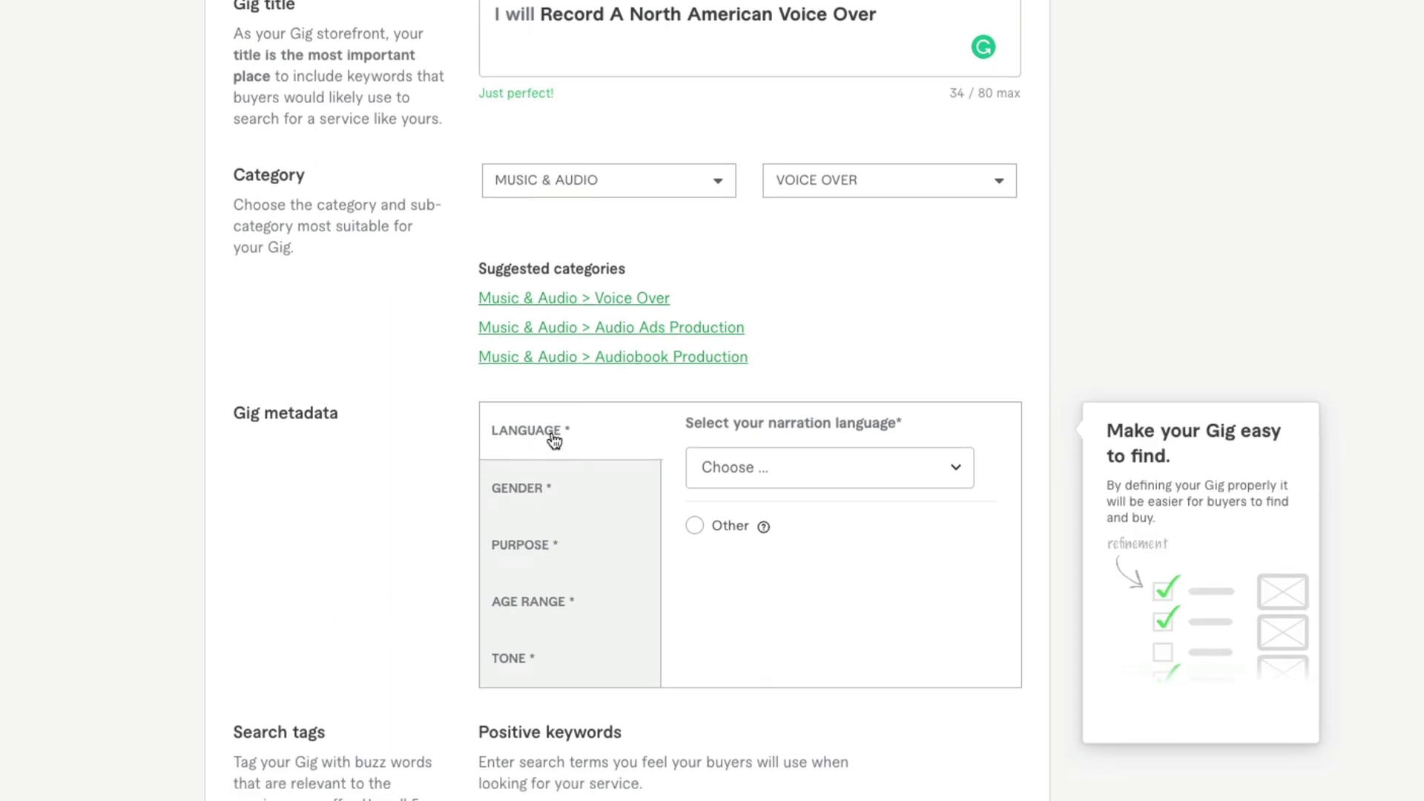
{"action": "left_click", "coordinate": [780, 459]}
{"action": "scroll", "coordinate": [793, 638], "scroll_direction": "down", "scroll_amount": 2}
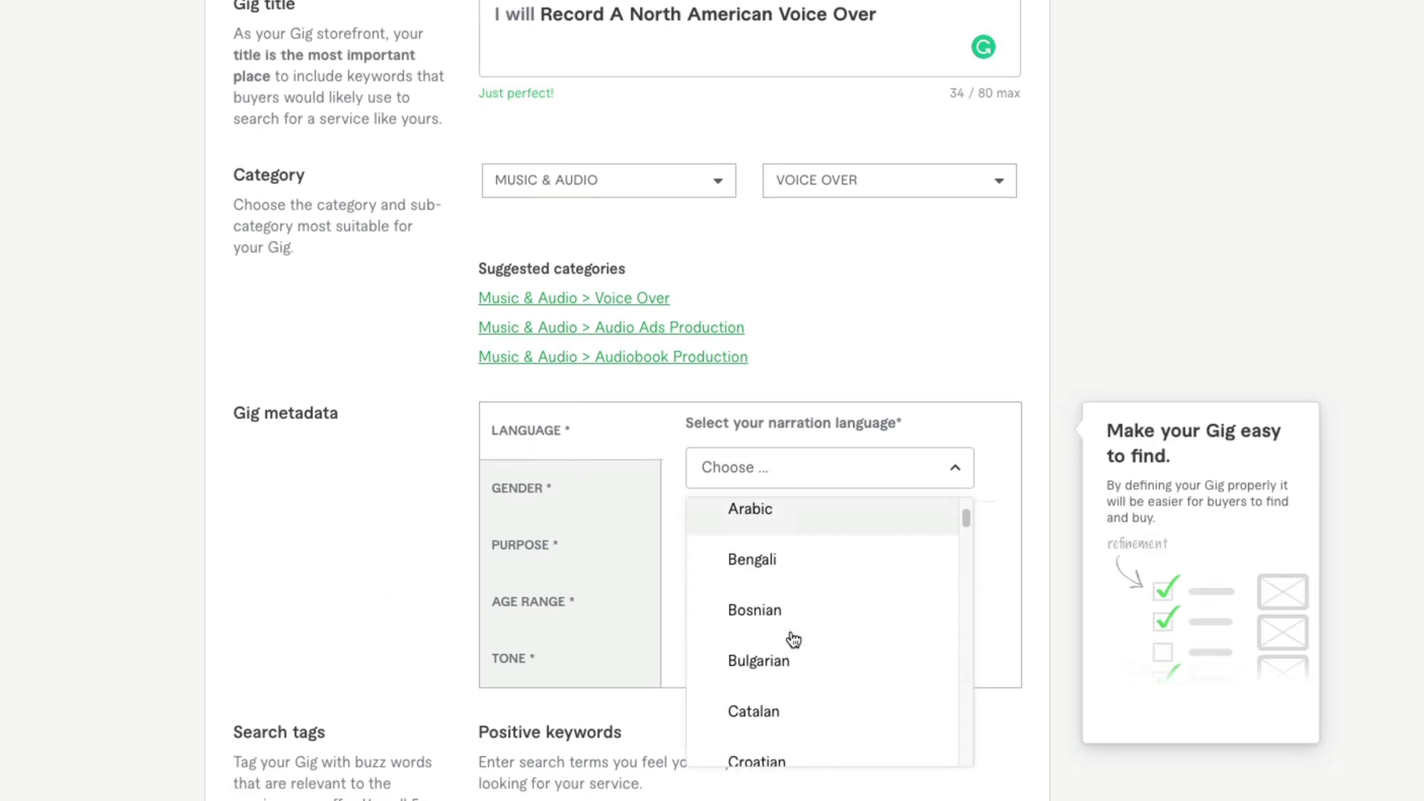
{"action": "scroll", "coordinate": [790, 635], "scroll_direction": "down", "scroll_amount": 5}
{"action": "left_click", "coordinate": [776, 606]}
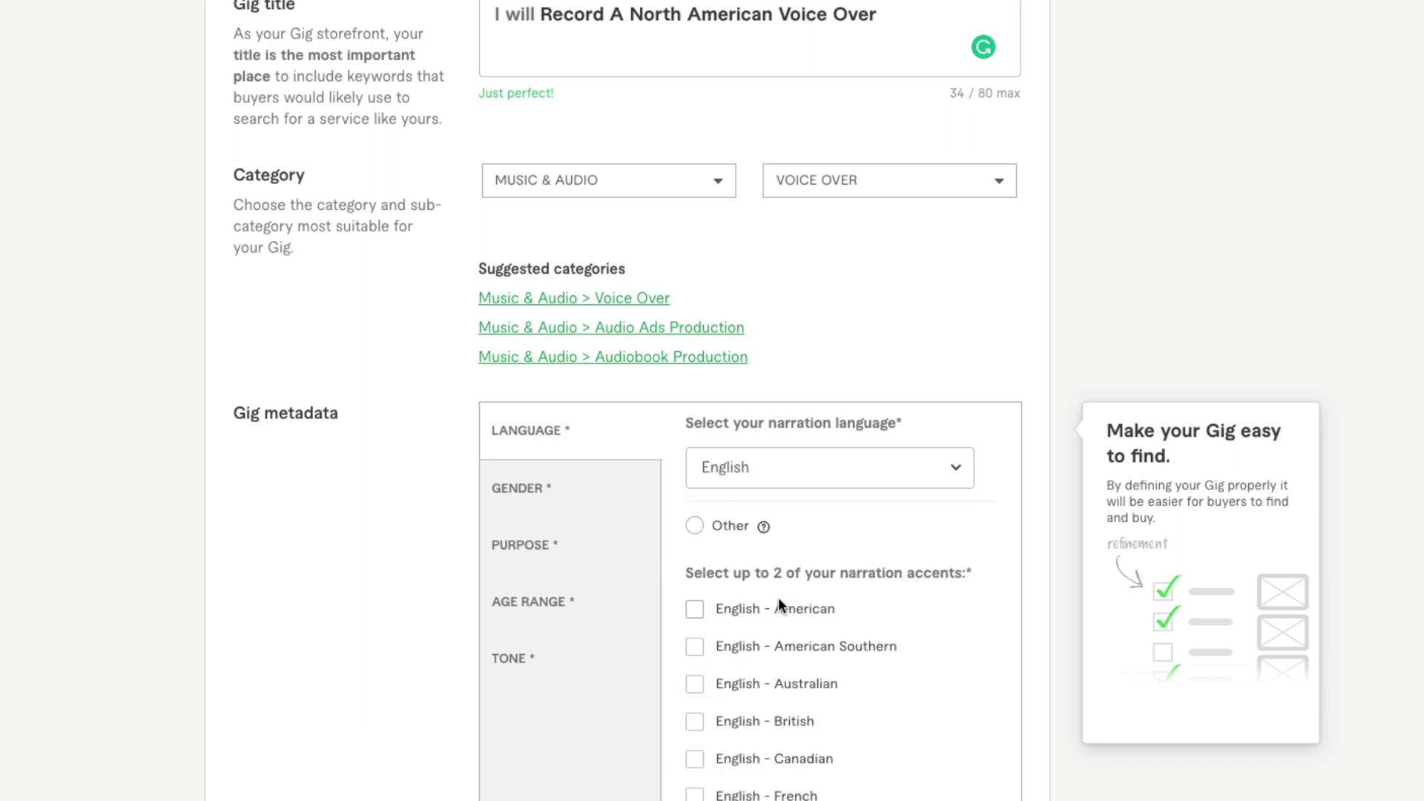
{"action": "scroll", "coordinate": [852, 623], "scroll_direction": "down", "scroll_amount": 1}
{"action": "left_click", "coordinate": [697, 598]}
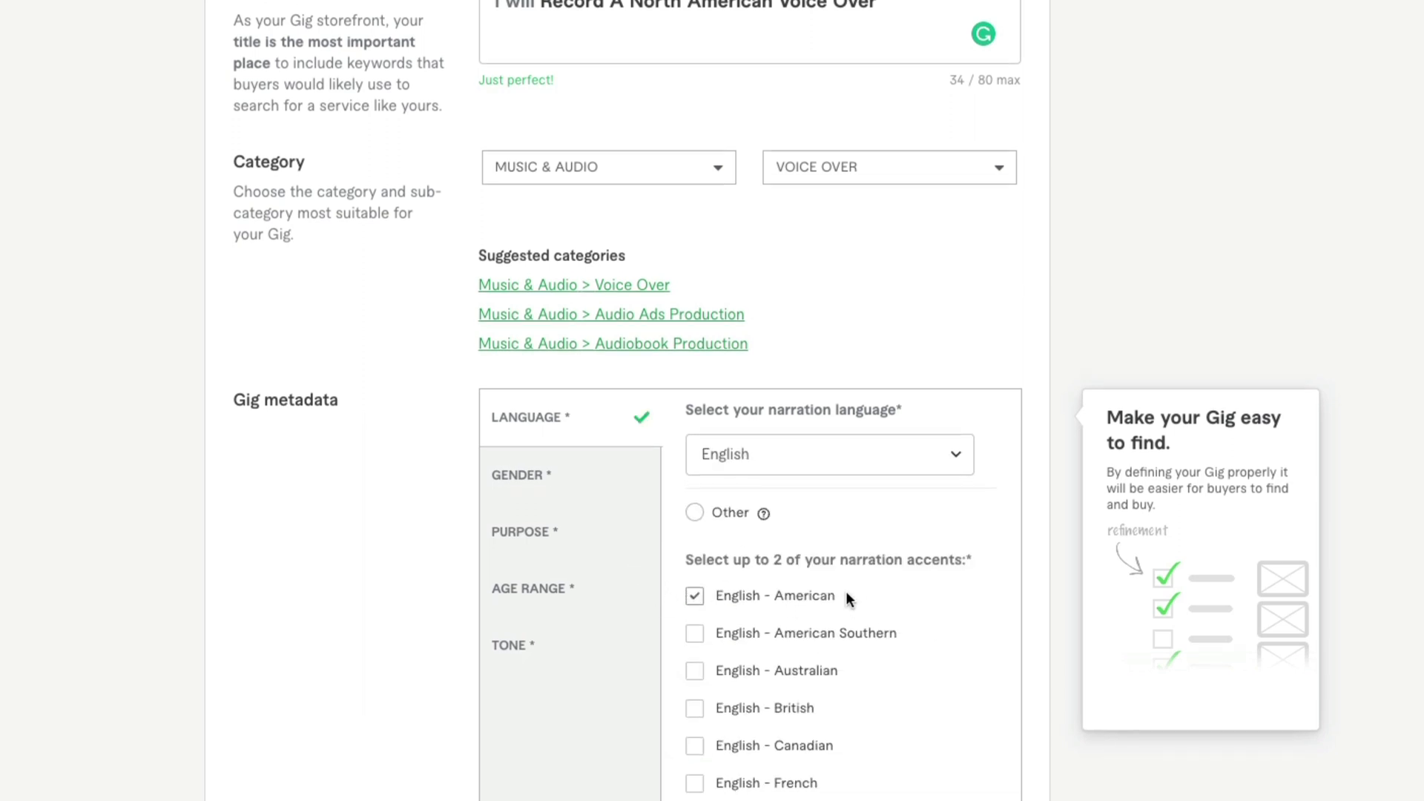
{"action": "left_click", "coordinate": [695, 634]}
{"action": "left_click", "coordinate": [510, 477]}
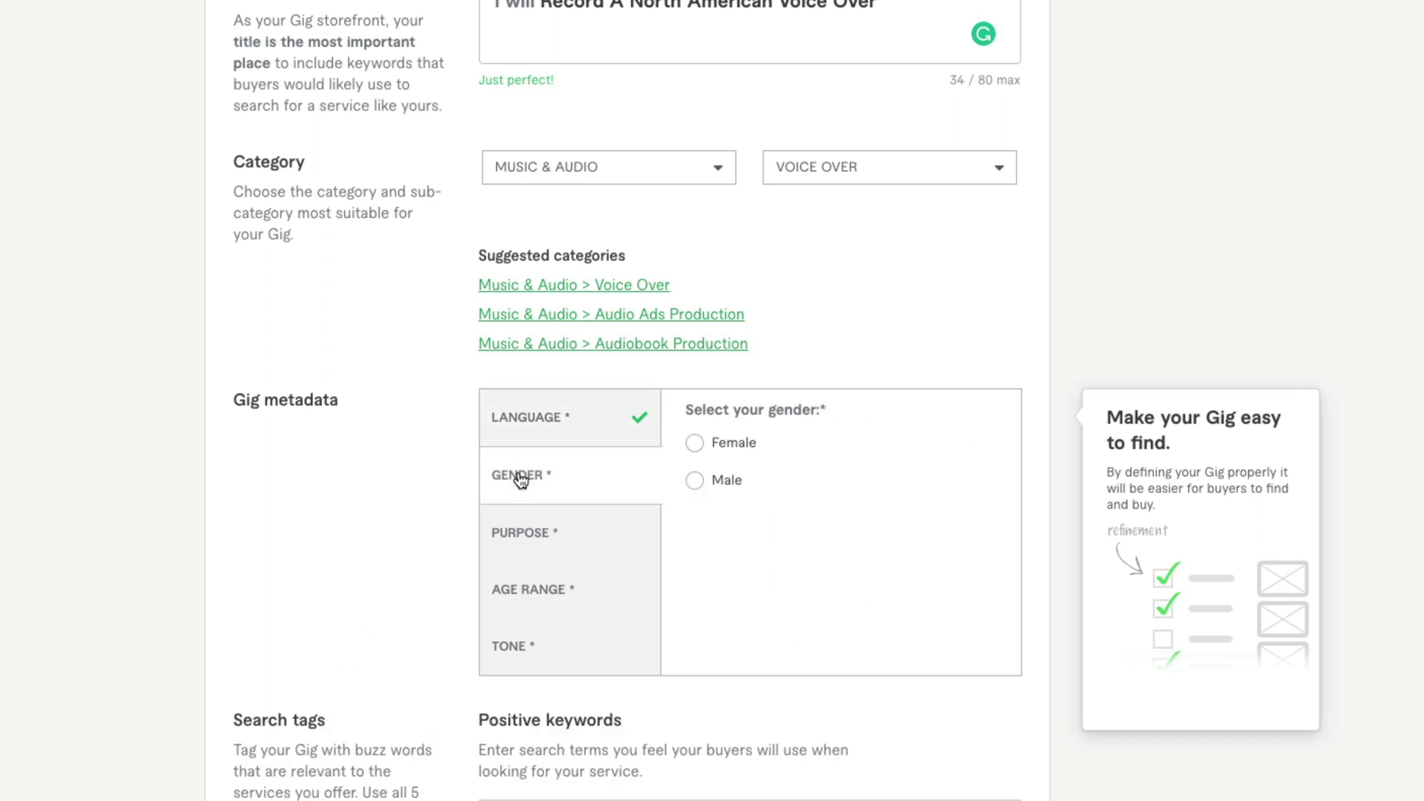
{"action": "left_click", "coordinate": [696, 482]}
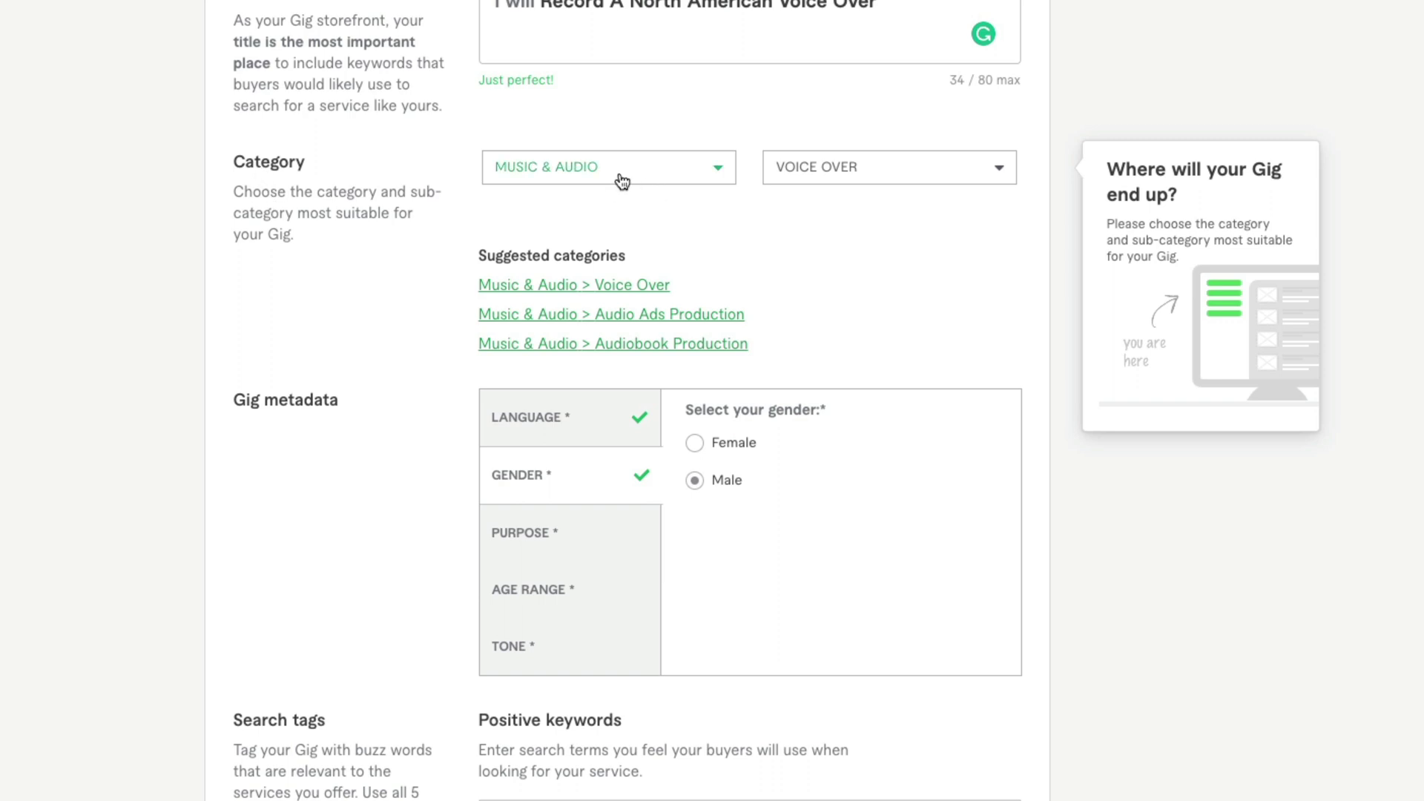
Step: Switch the gig category to Video & Animation > Video Editing
{"action": "left_click", "coordinate": [614, 170]}
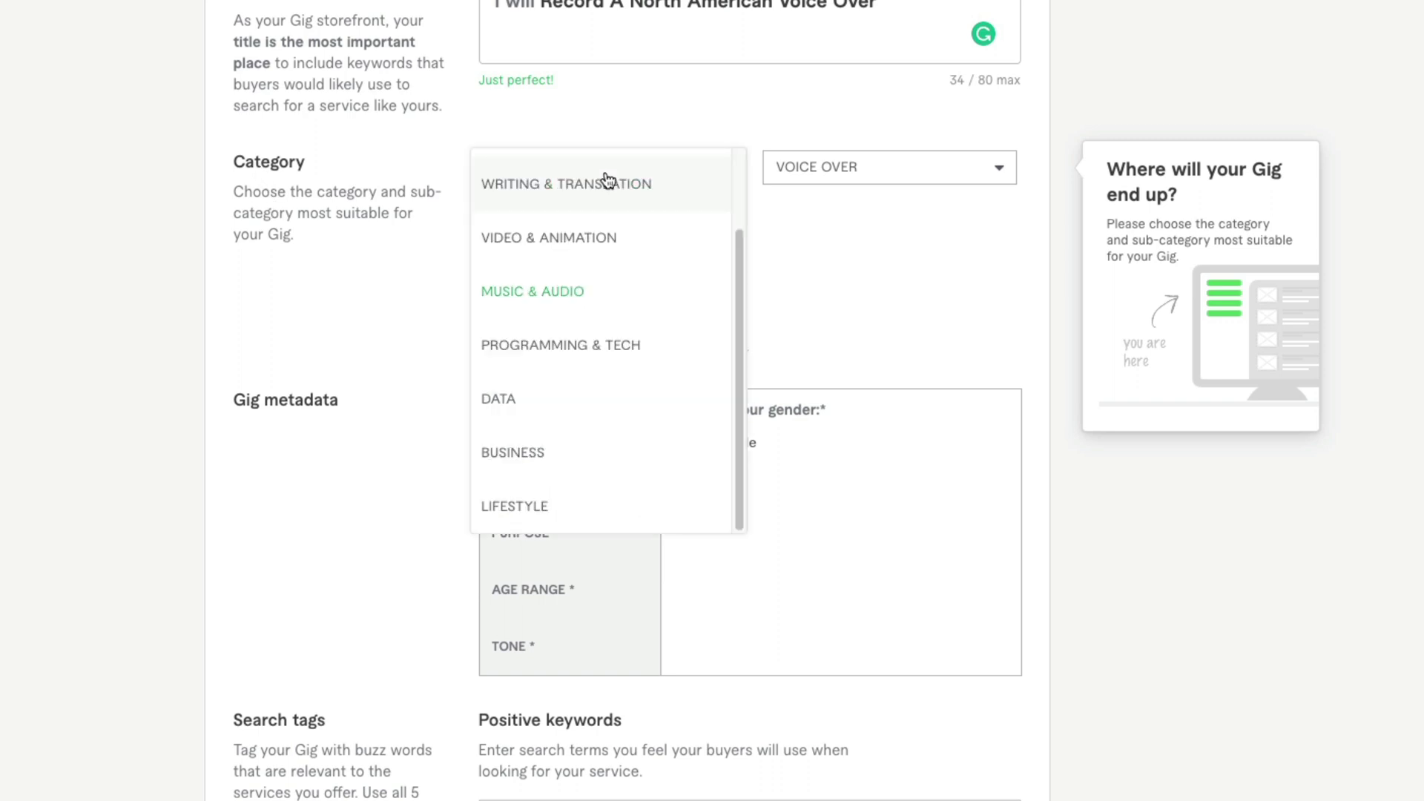
{"action": "left_click", "coordinate": [575, 238]}
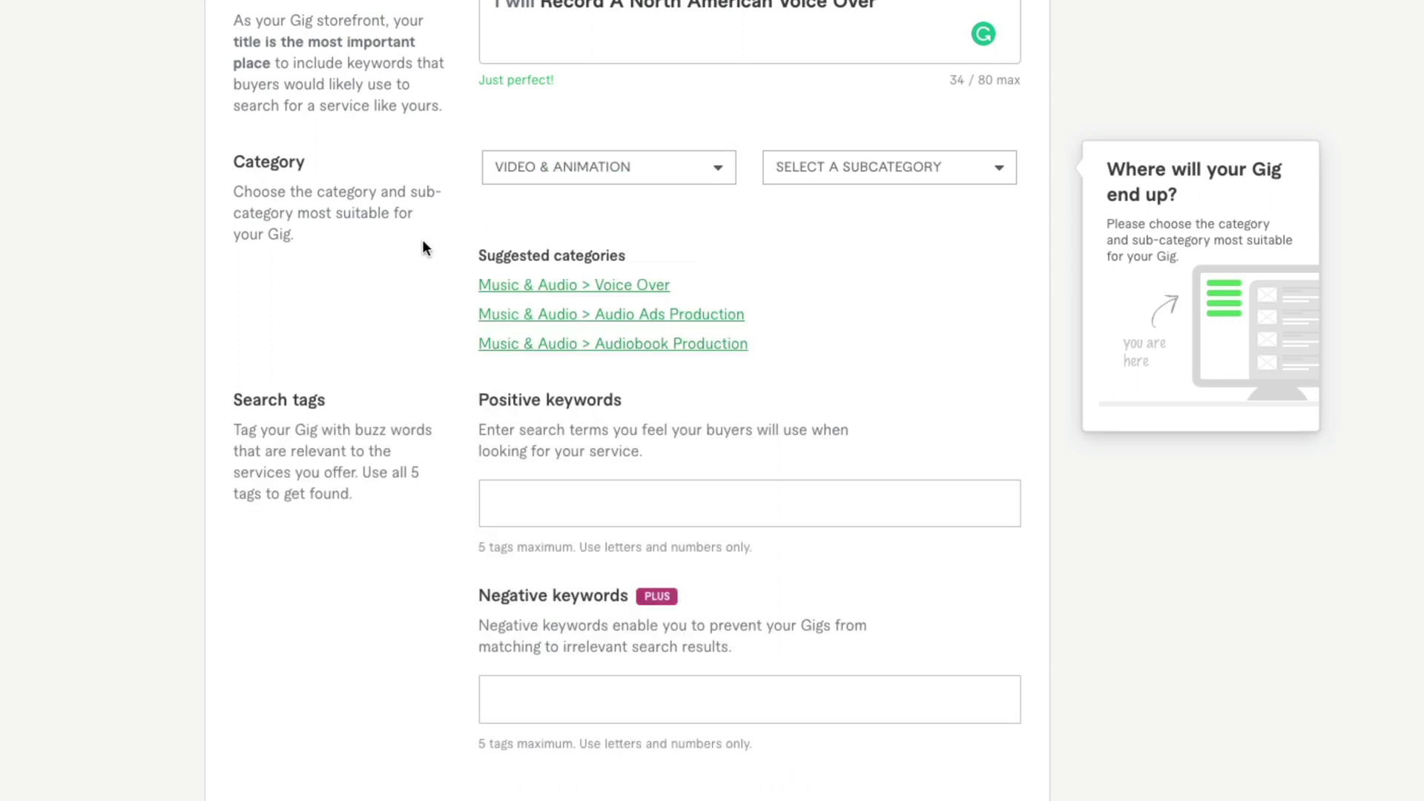
{"action": "left_click", "coordinate": [915, 175]}
{"action": "left_click", "coordinate": [858, 229]}
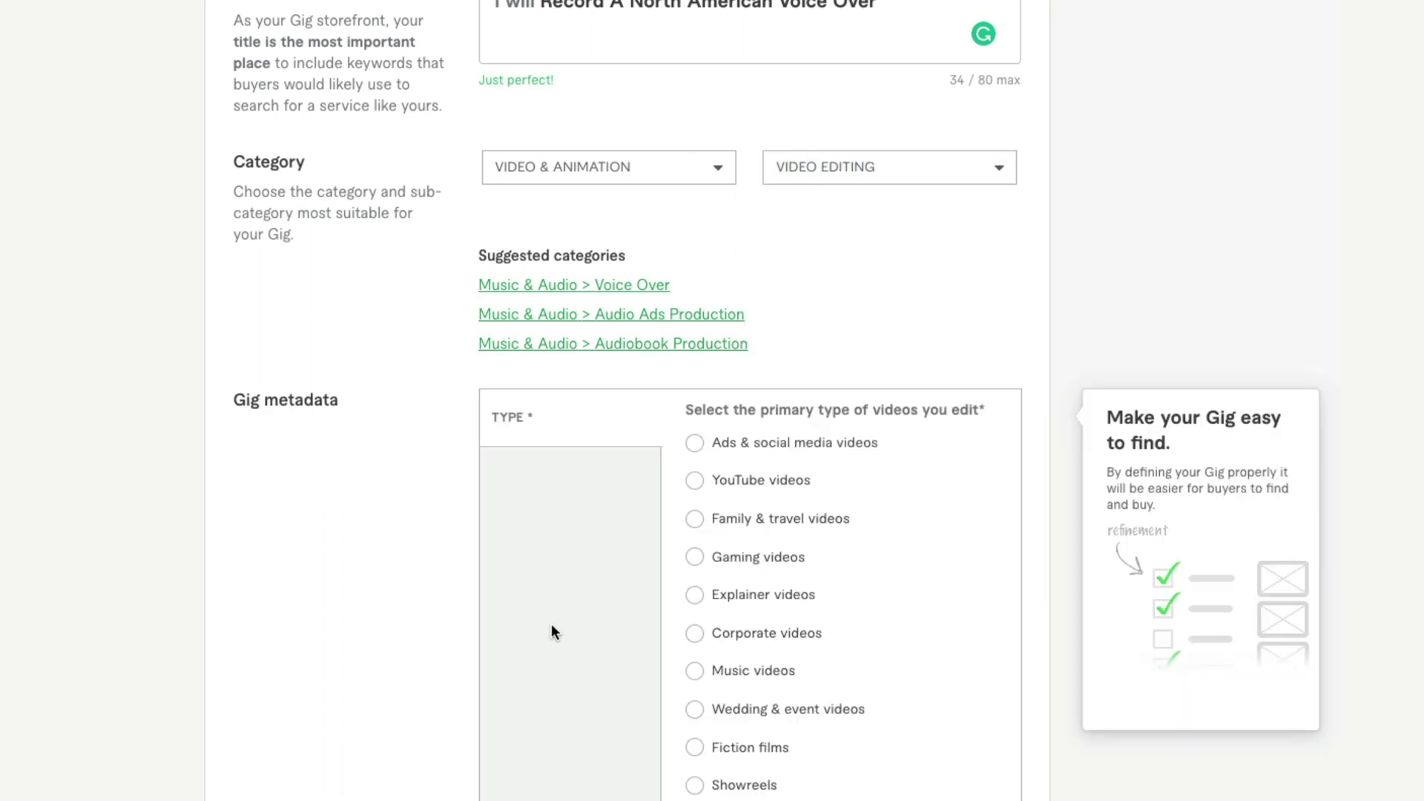
{"action": "scroll", "coordinate": [523, 549], "scroll_direction": "down", "scroll_amount": 3}
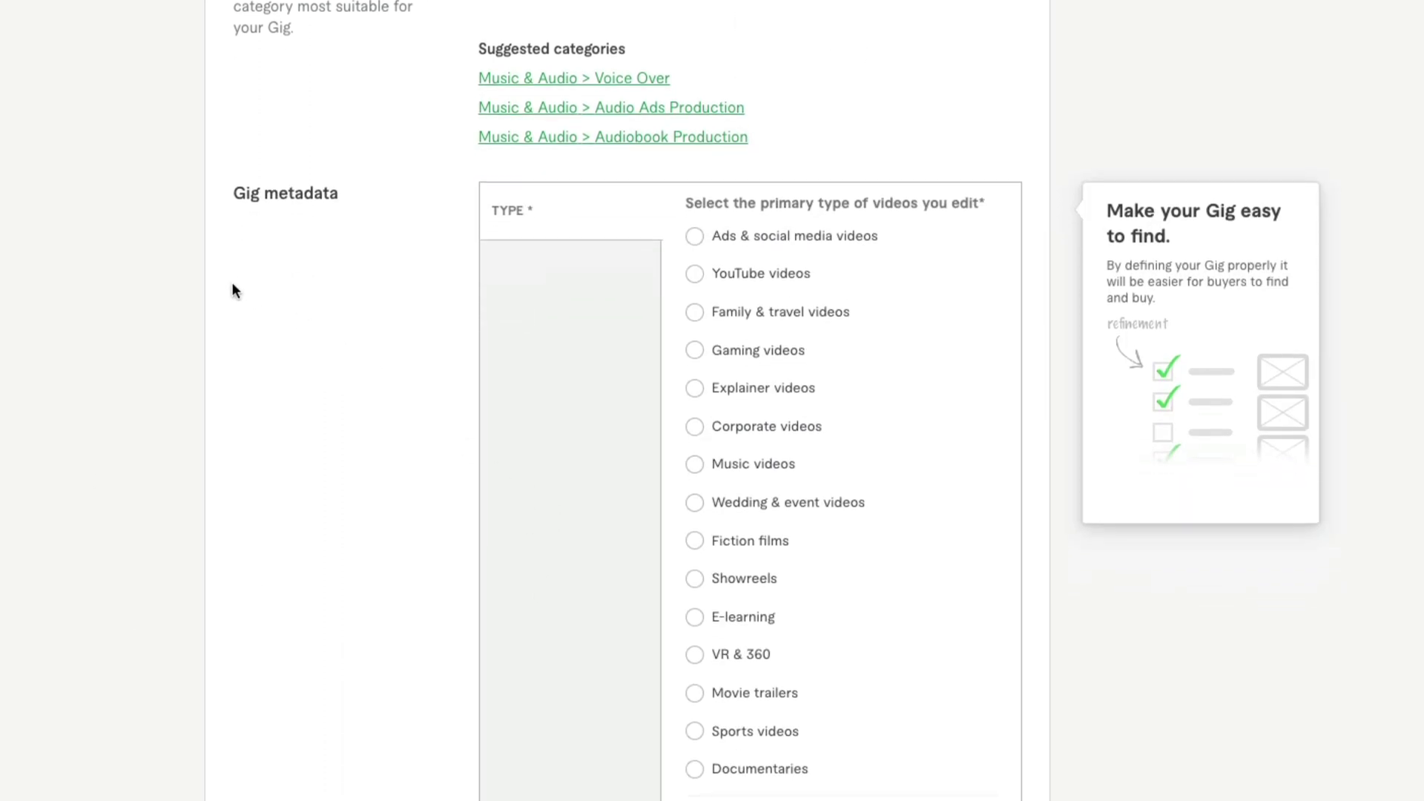
{"action": "scroll", "coordinate": [289, 460], "scroll_direction": "down", "scroll_amount": 1}
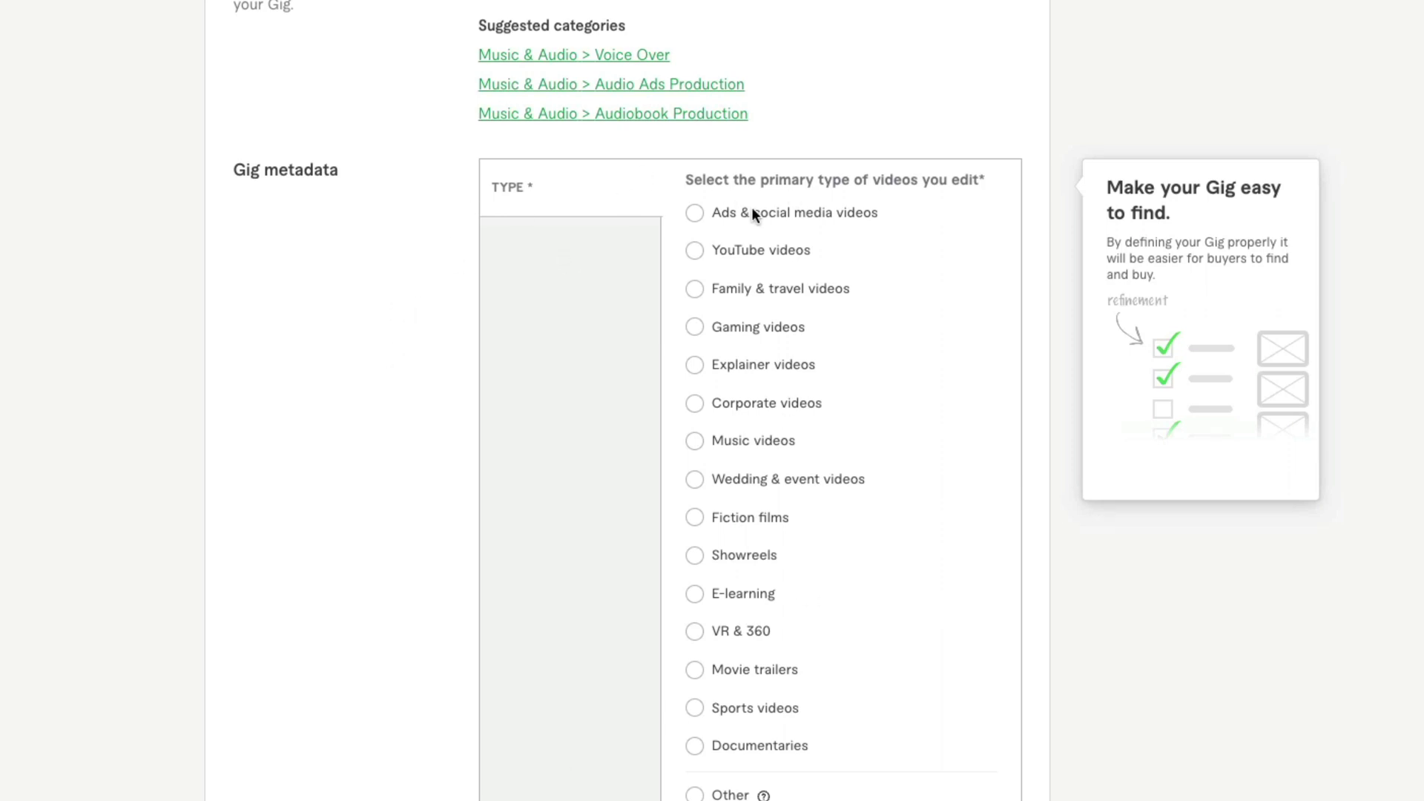
{"action": "scroll", "coordinate": [695, 534], "scroll_direction": "up", "scroll_amount": 3}
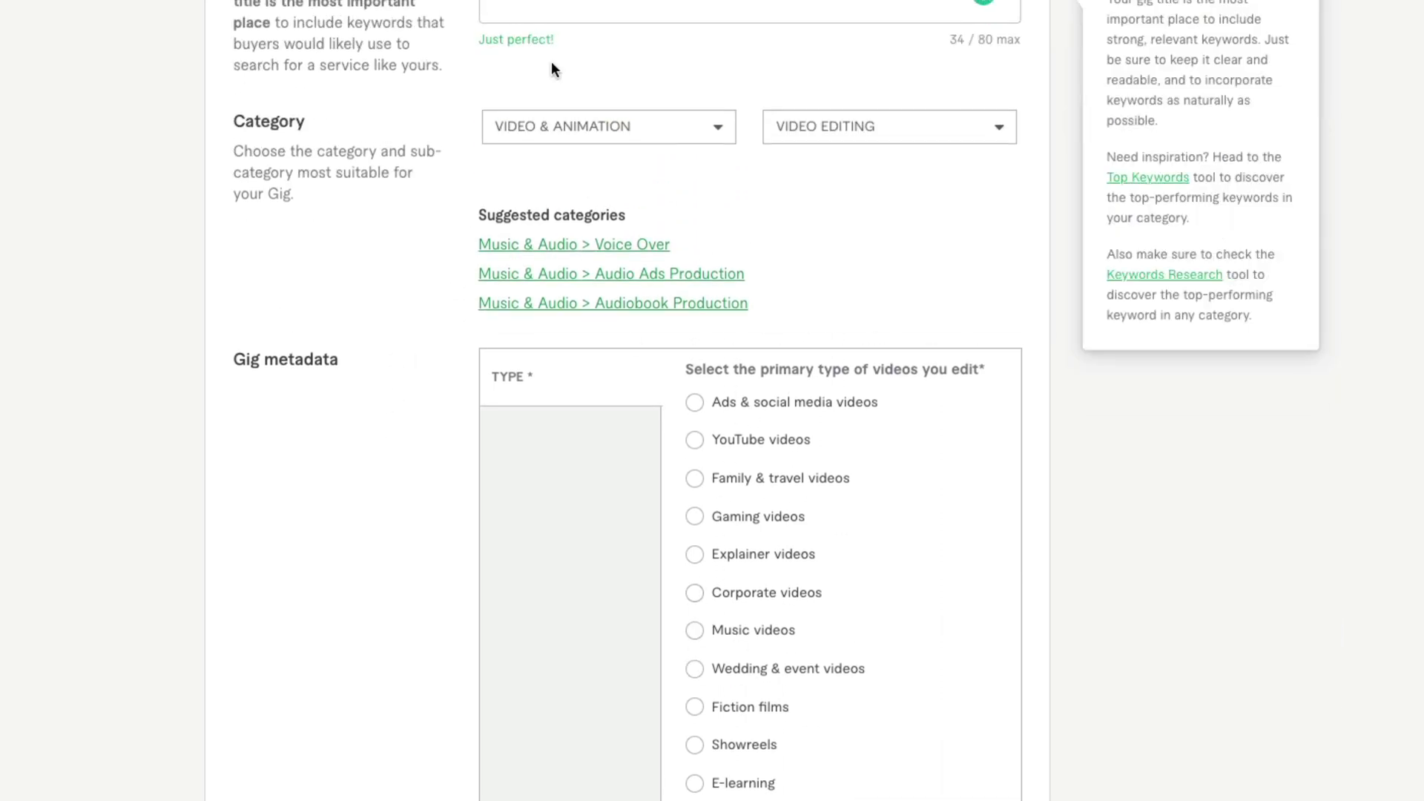
Step: Restore Music & Audio > Voice Over and browse the gender, purpose and language metadata
{"action": "left_click", "coordinate": [567, 246]}
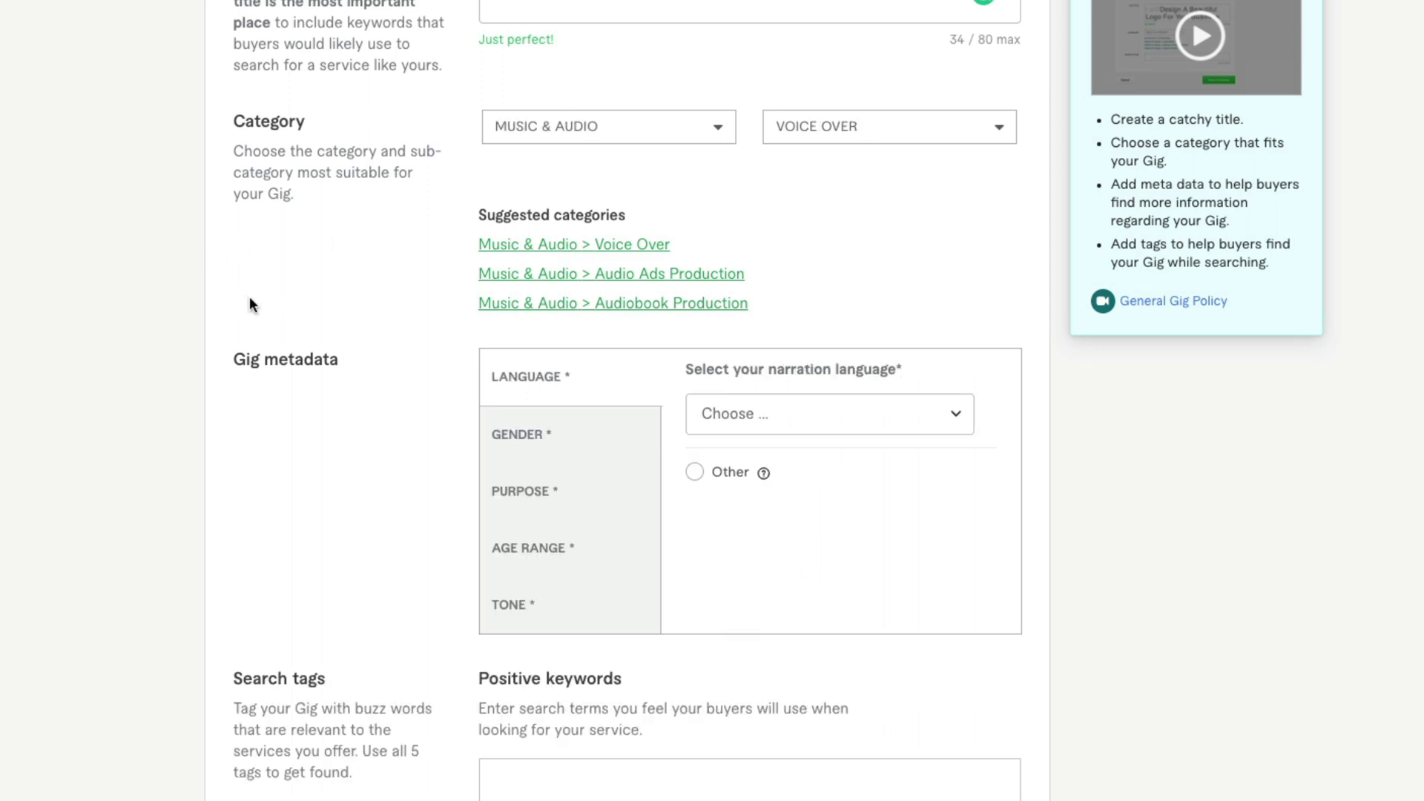
{"action": "scroll", "coordinate": [357, 491], "scroll_direction": "down", "scroll_amount": 1}
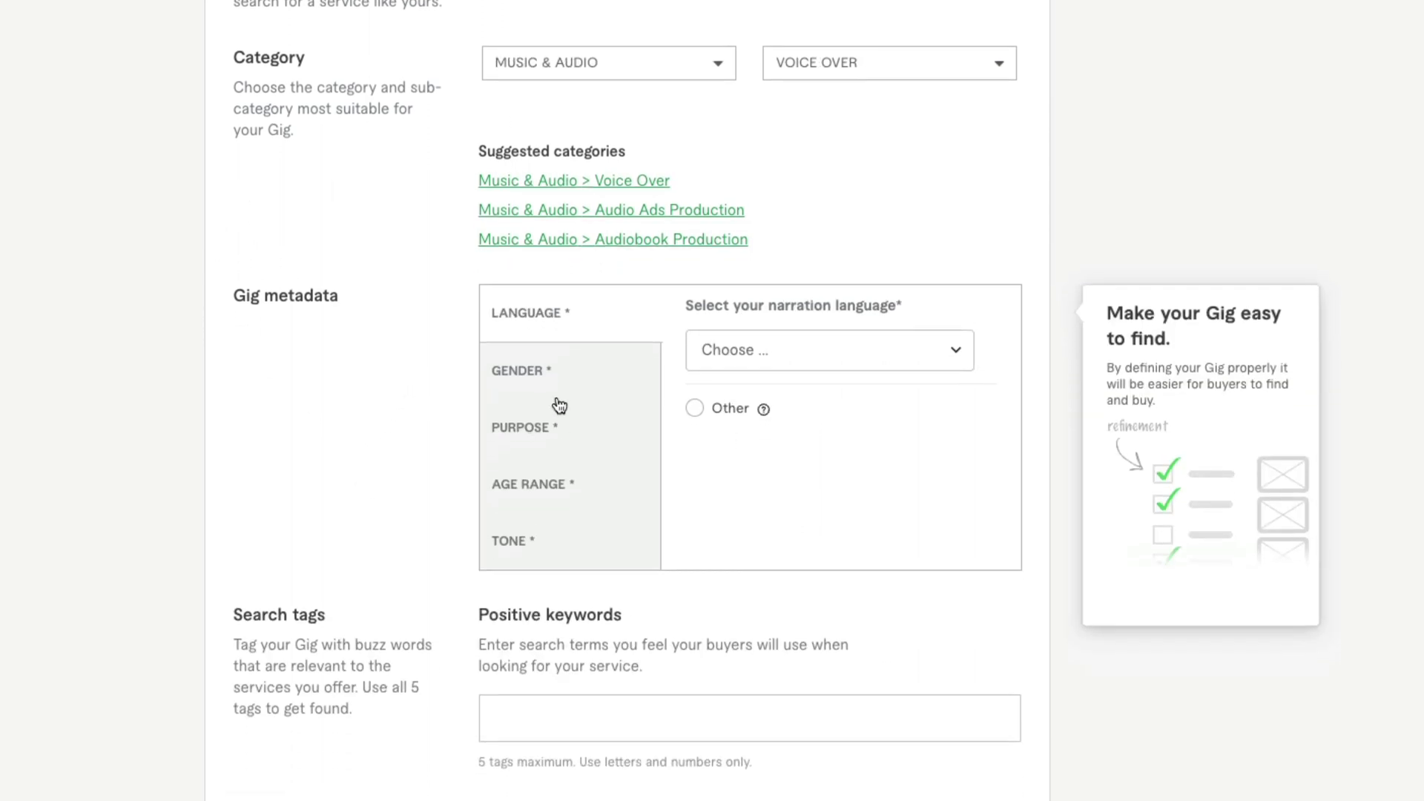
{"action": "left_click", "coordinate": [529, 383]}
{"action": "left_click", "coordinate": [525, 430]}
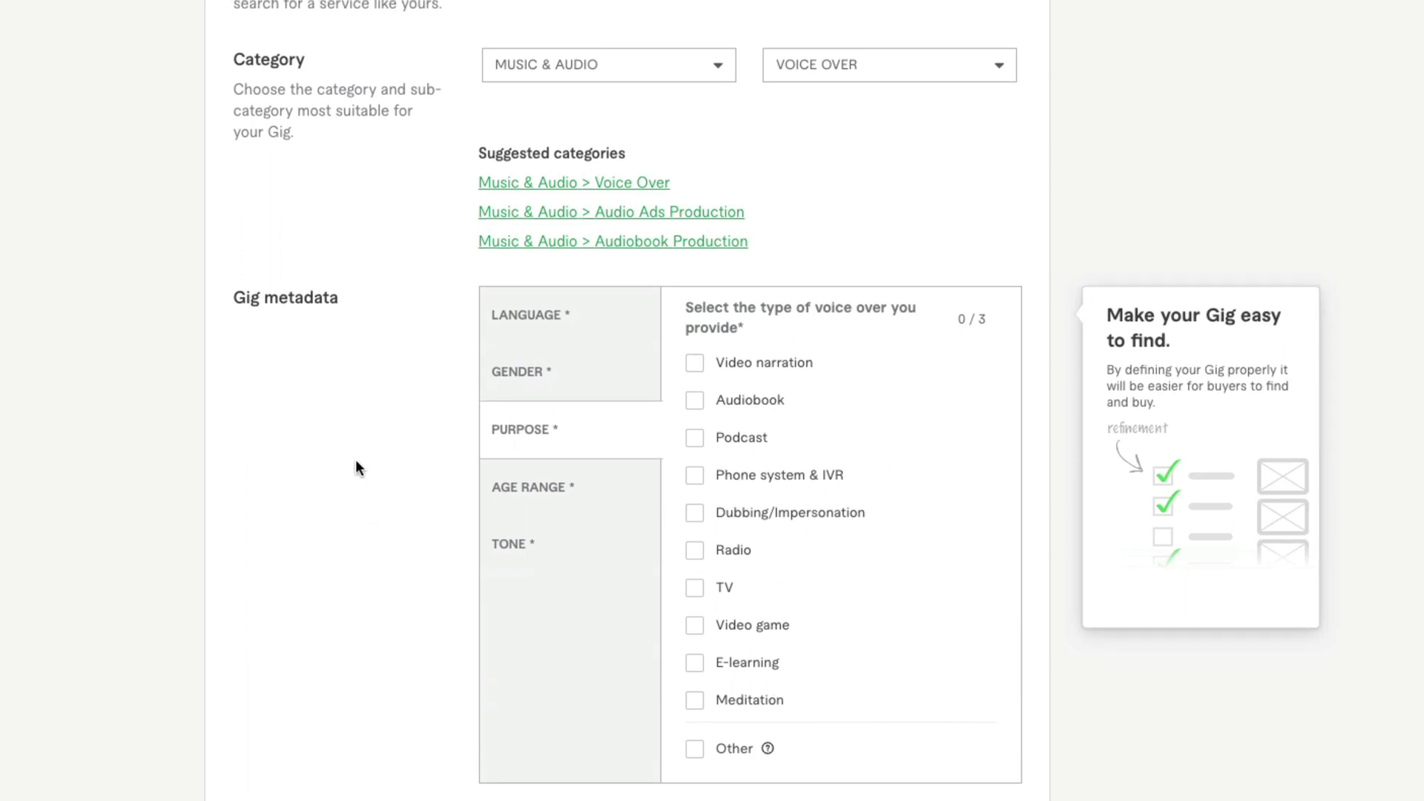
{"action": "left_click", "coordinate": [547, 320]}
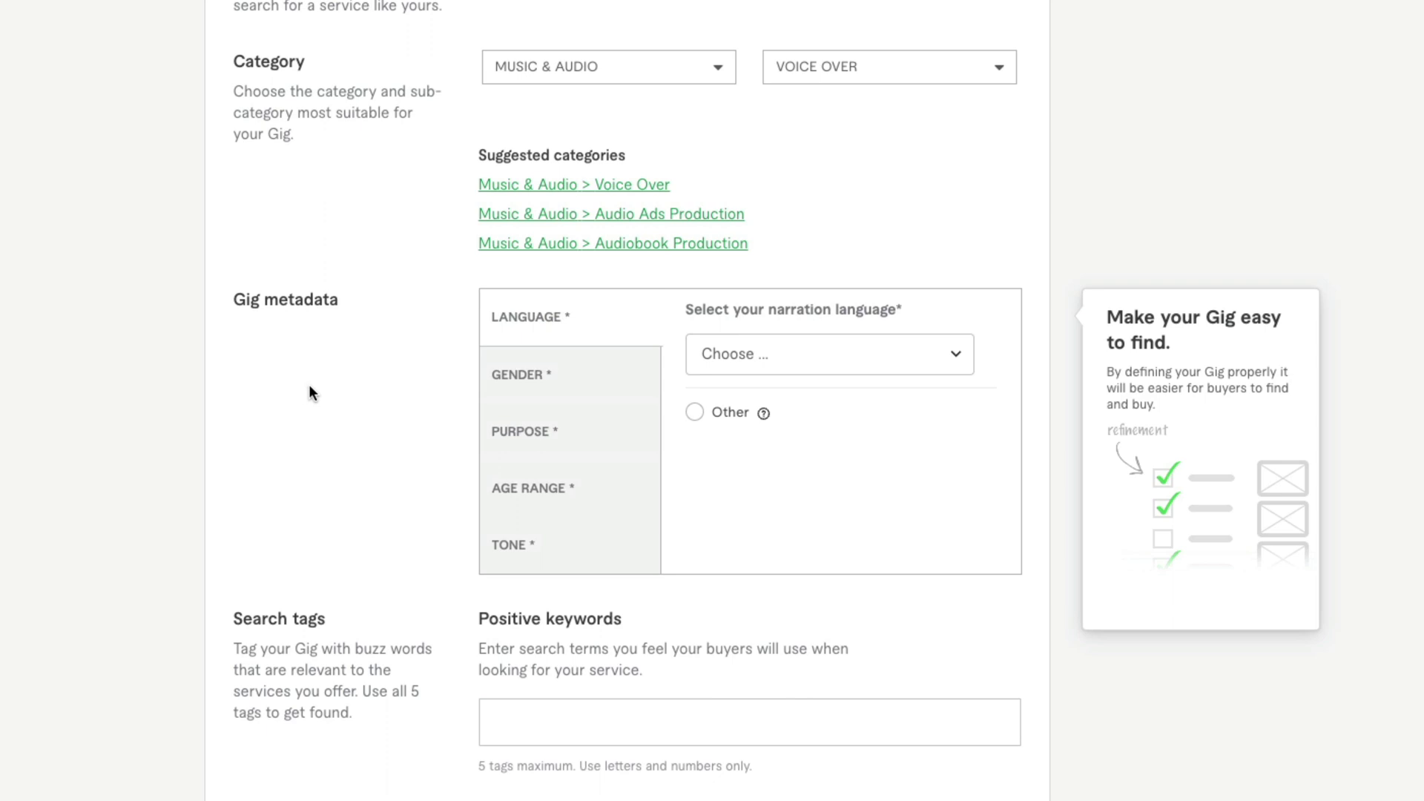
Step: Add positive search tags VOICE, MALE VOICE OVER, ADULT VOICE OVER, VOICE ACTING and VOICE OVER
{"action": "left_click", "coordinate": [519, 544]}
{"action": "scroll", "coordinate": [237, 531], "scroll_direction": "down", "scroll_amount": 5}
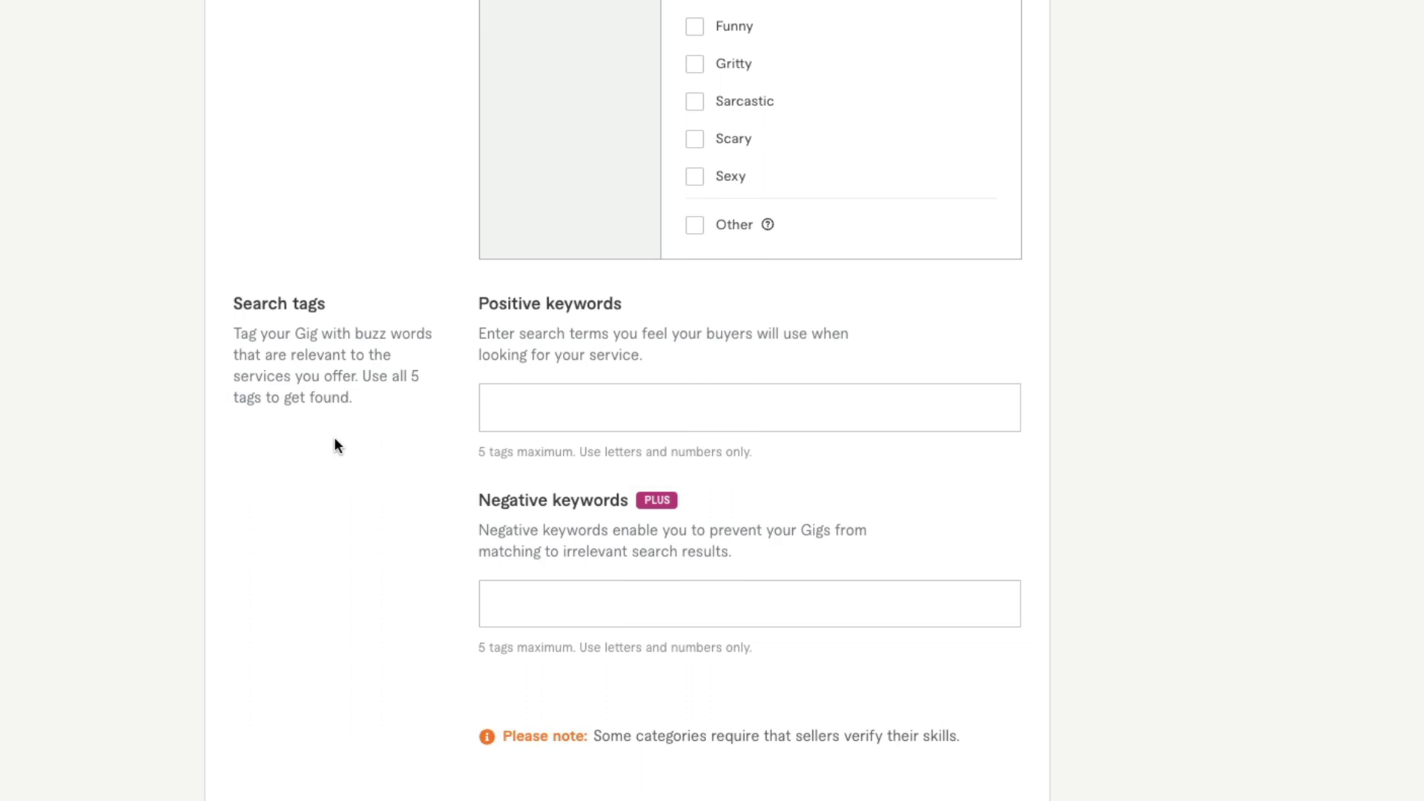
{"action": "left_click", "coordinate": [585, 416]}
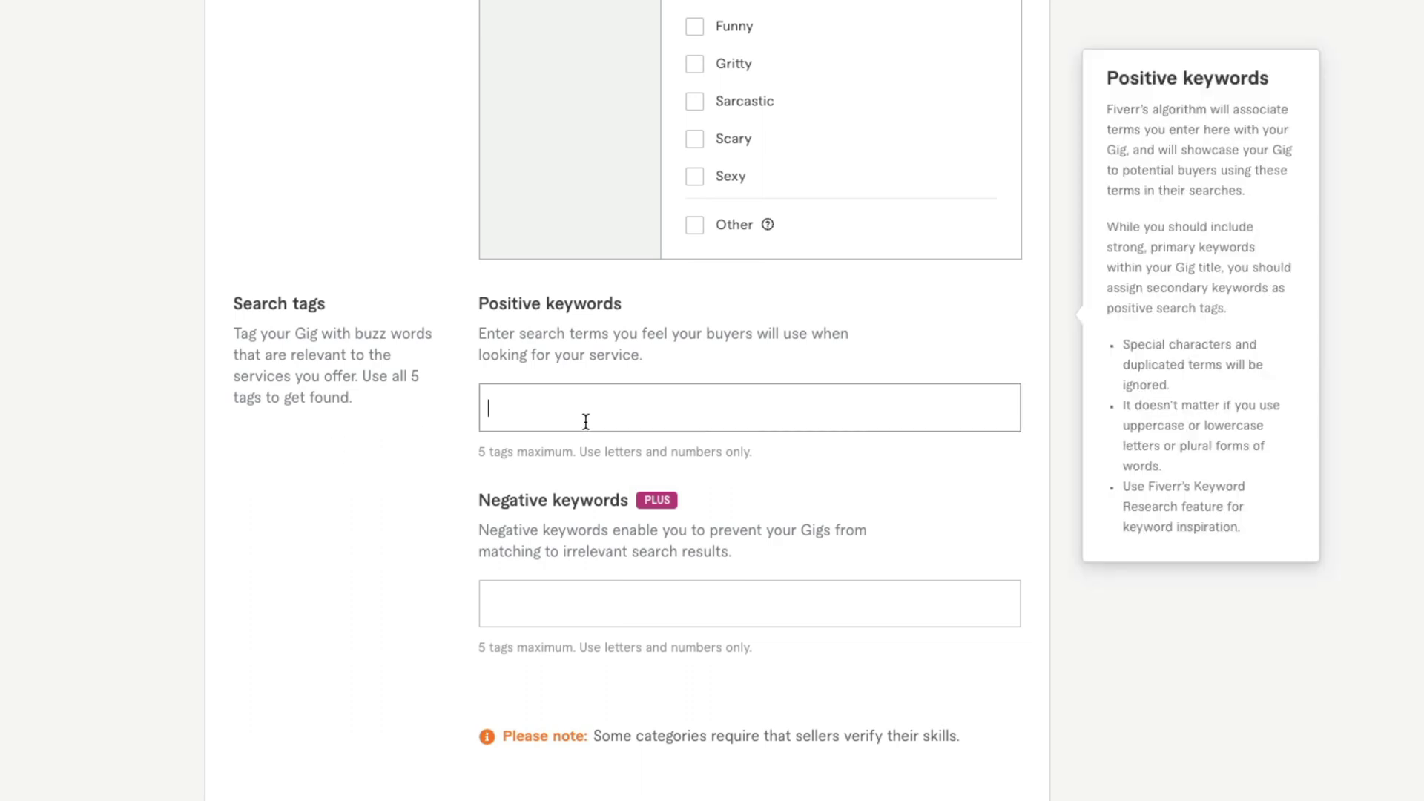
{"action": "mouse_move", "coordinate": [668, 577]}
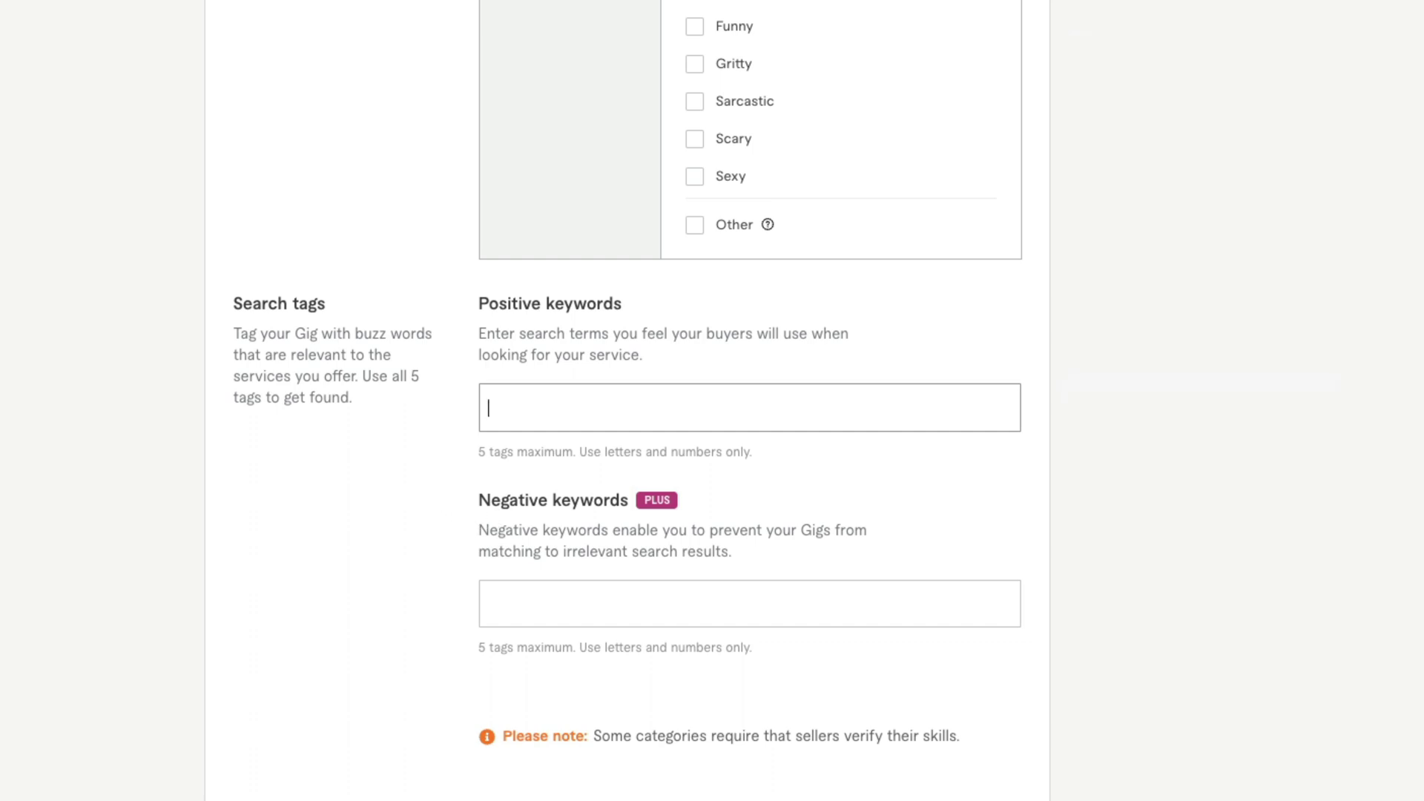
{"action": "type", "text": "logo desnign"}
{"action": "key", "text": "BackSpace"}
{"action": "key", "text": "BackSpace"}
{"action": "key", "text": "BackSpace"}
{"action": "key", "text": "BackSpace"}
{"action": "type", "text": "ign"}
Step: Enter then delete the 'character voice' negative keyword, and save the Overview
{"action": "left_click", "coordinate": [558, 594]}
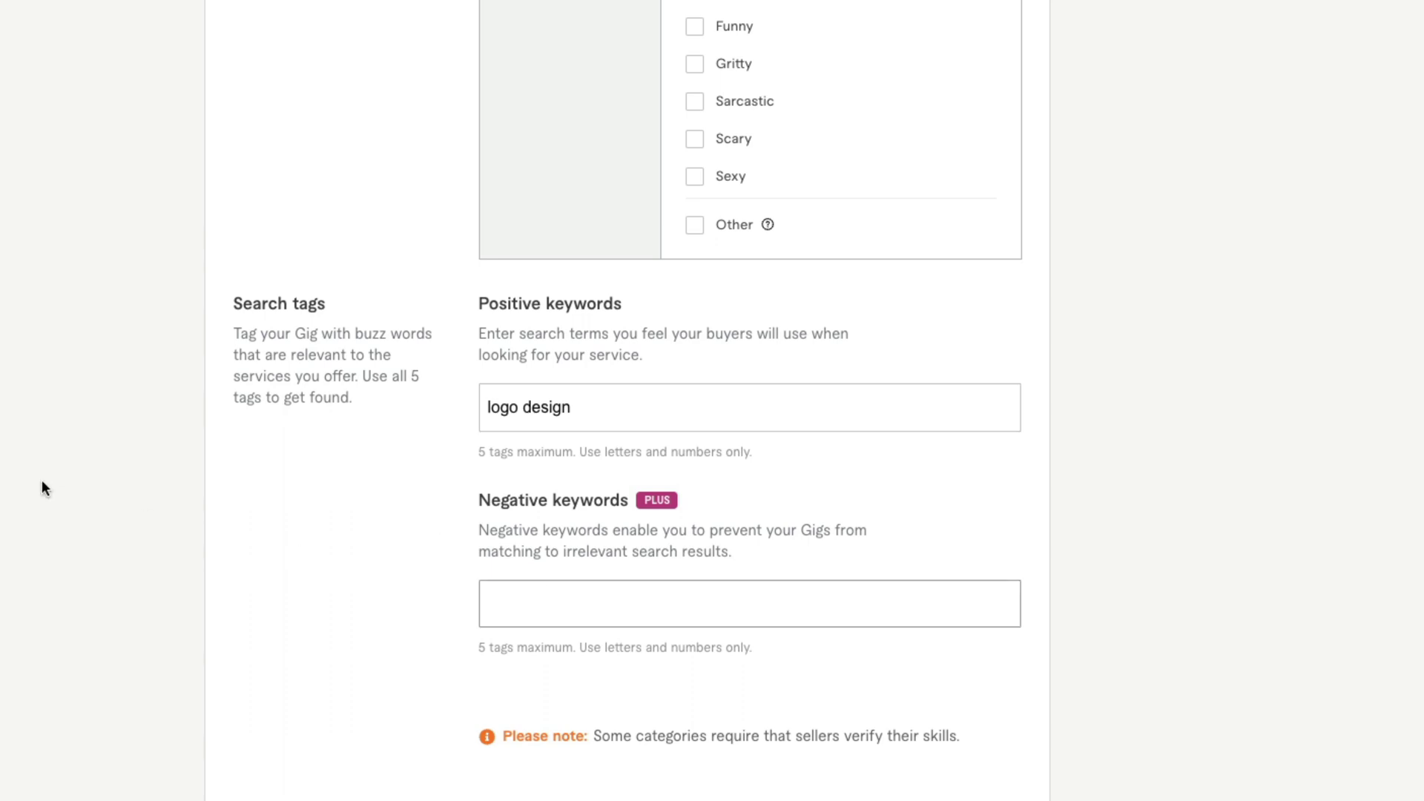
{"action": "type", "text": "charact"}
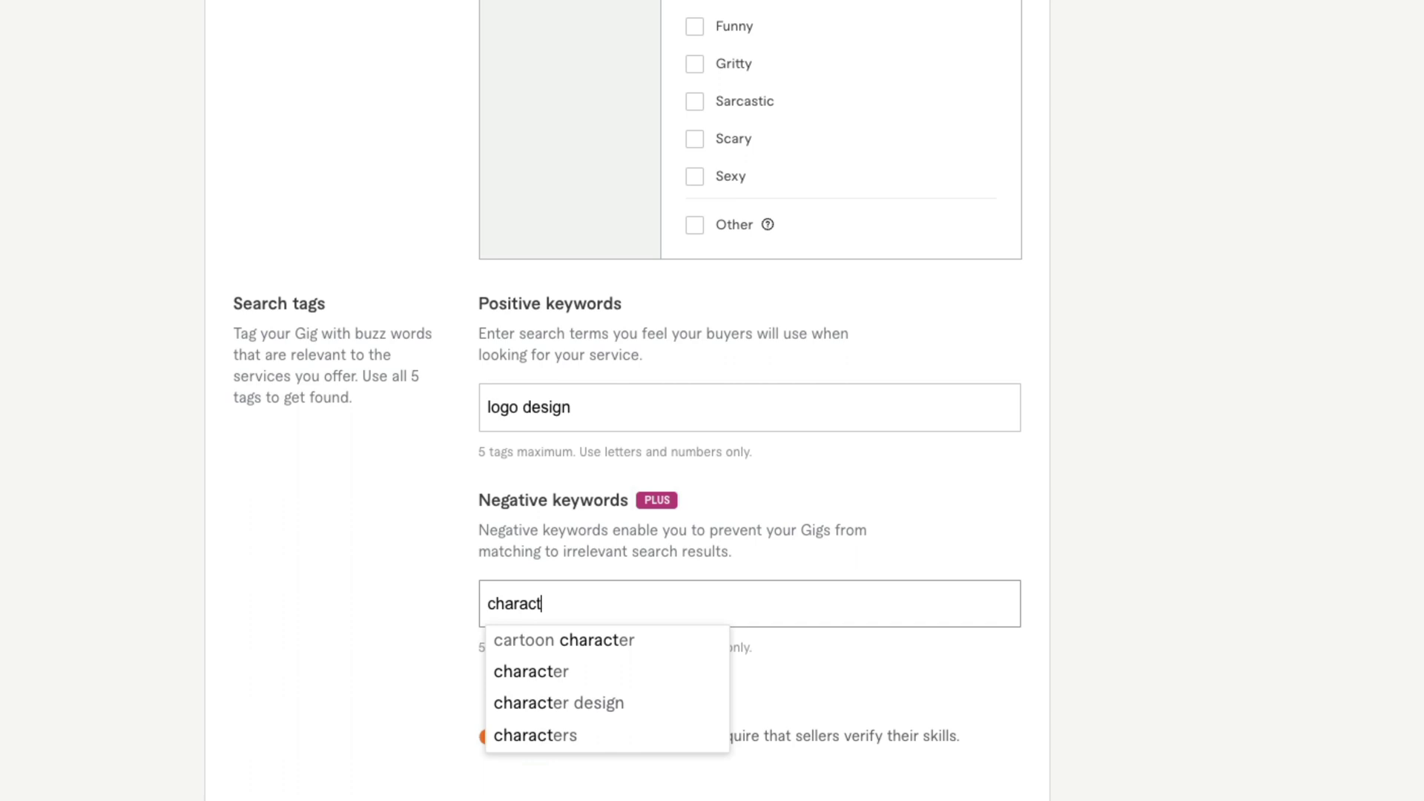
{"action": "type", "text": "er voej"}
{"action": "key", "text": "BackSpace"}
{"action": "key", "text": "BackSpace"}
{"action": "key", "text": "BackSpace"}
{"action": "type", "text": "o"}
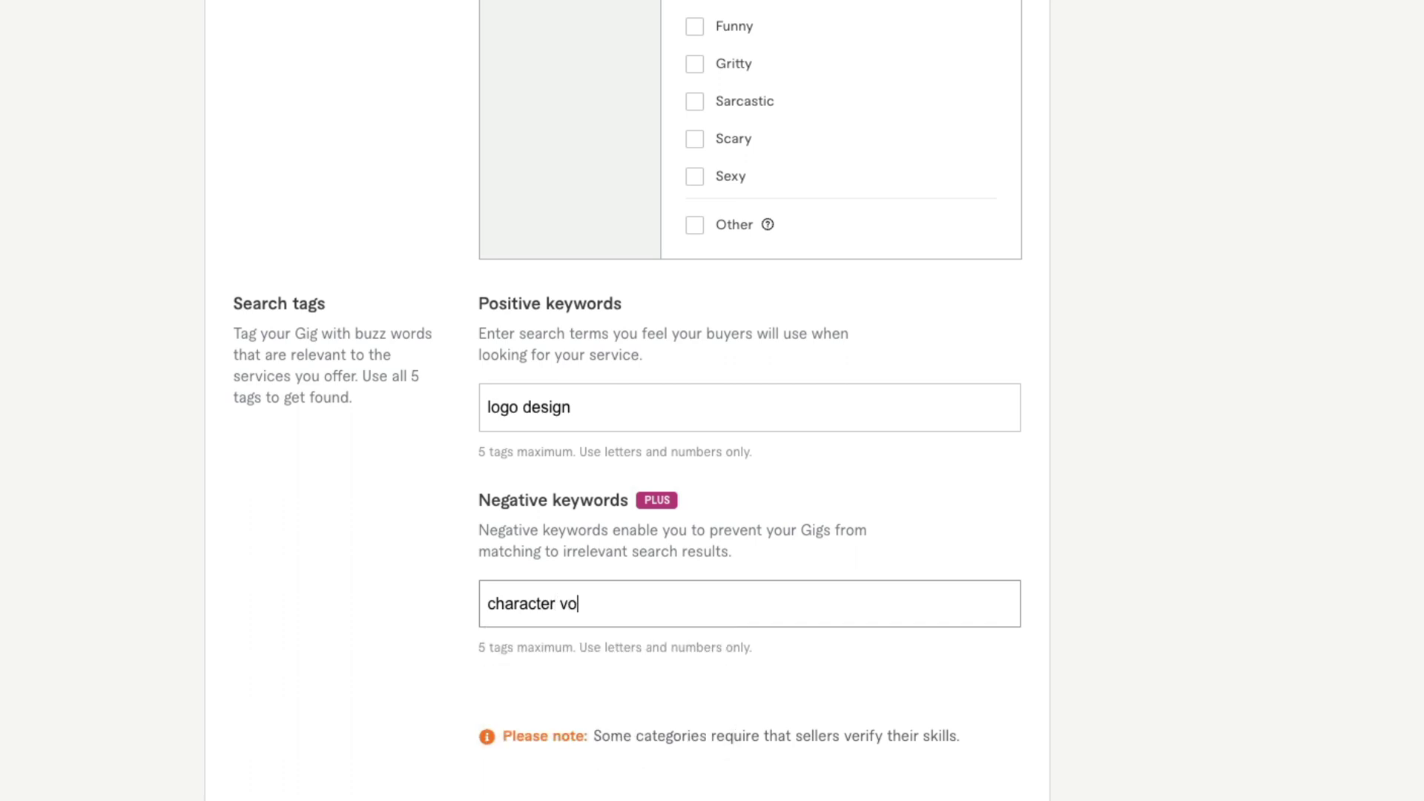
{"action": "type", "text": "ice"}
{"action": "left_click_drag", "start_coordinate": [620, 610], "coordinate": [205, 586]}
{"action": "left_click", "coordinate": [527, 607]}
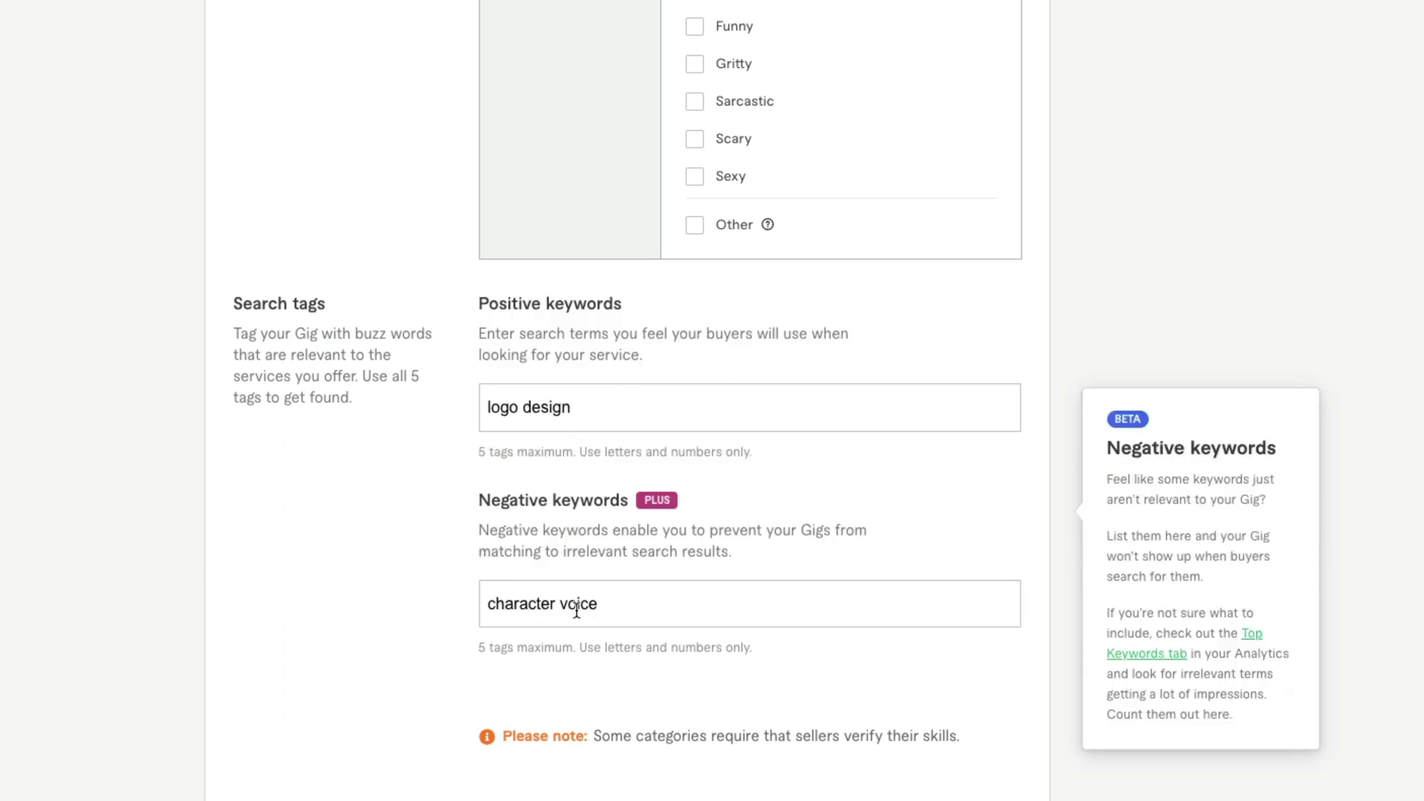
{"action": "left_click_drag", "start_coordinate": [492, 603], "coordinate": [616, 604]}
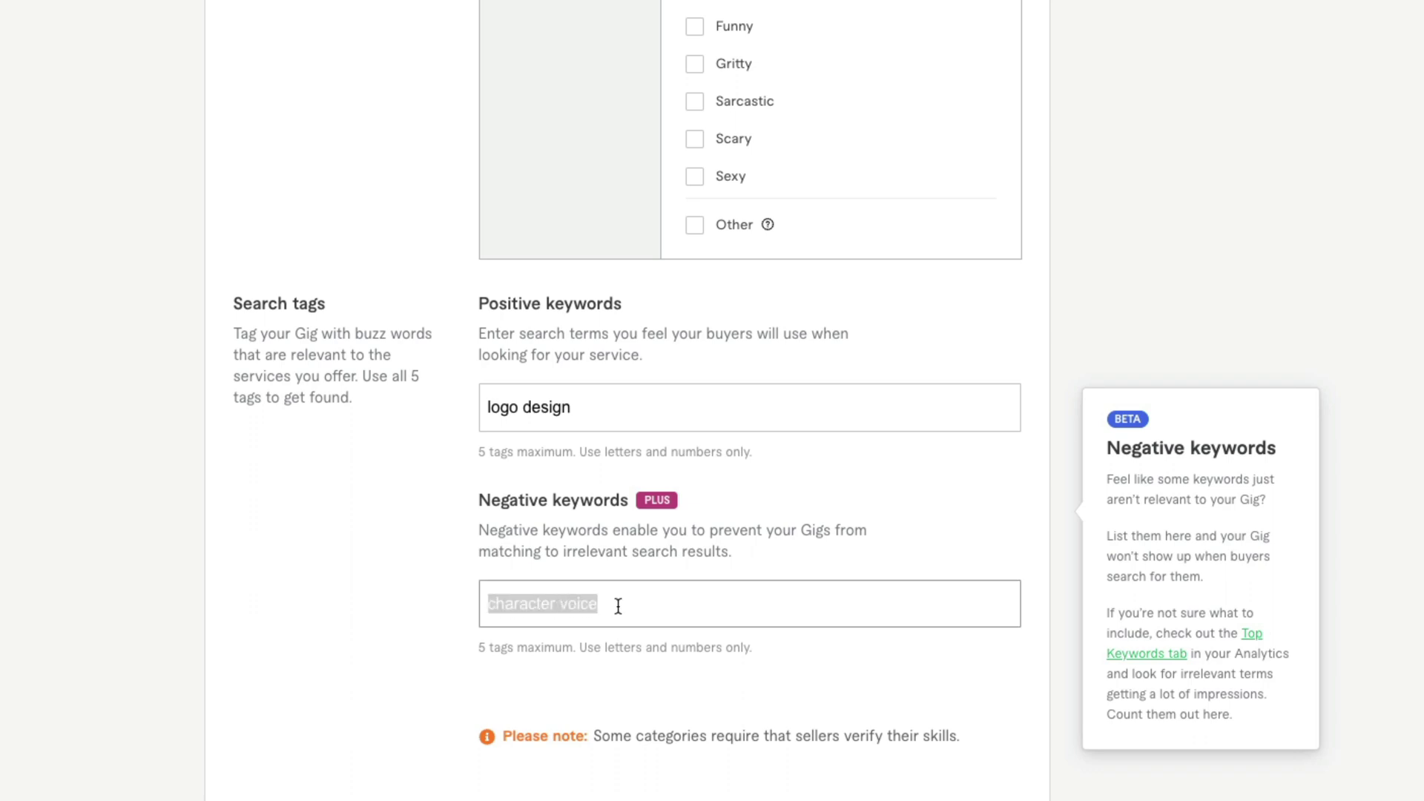
{"action": "key", "text": "BackSpace"}
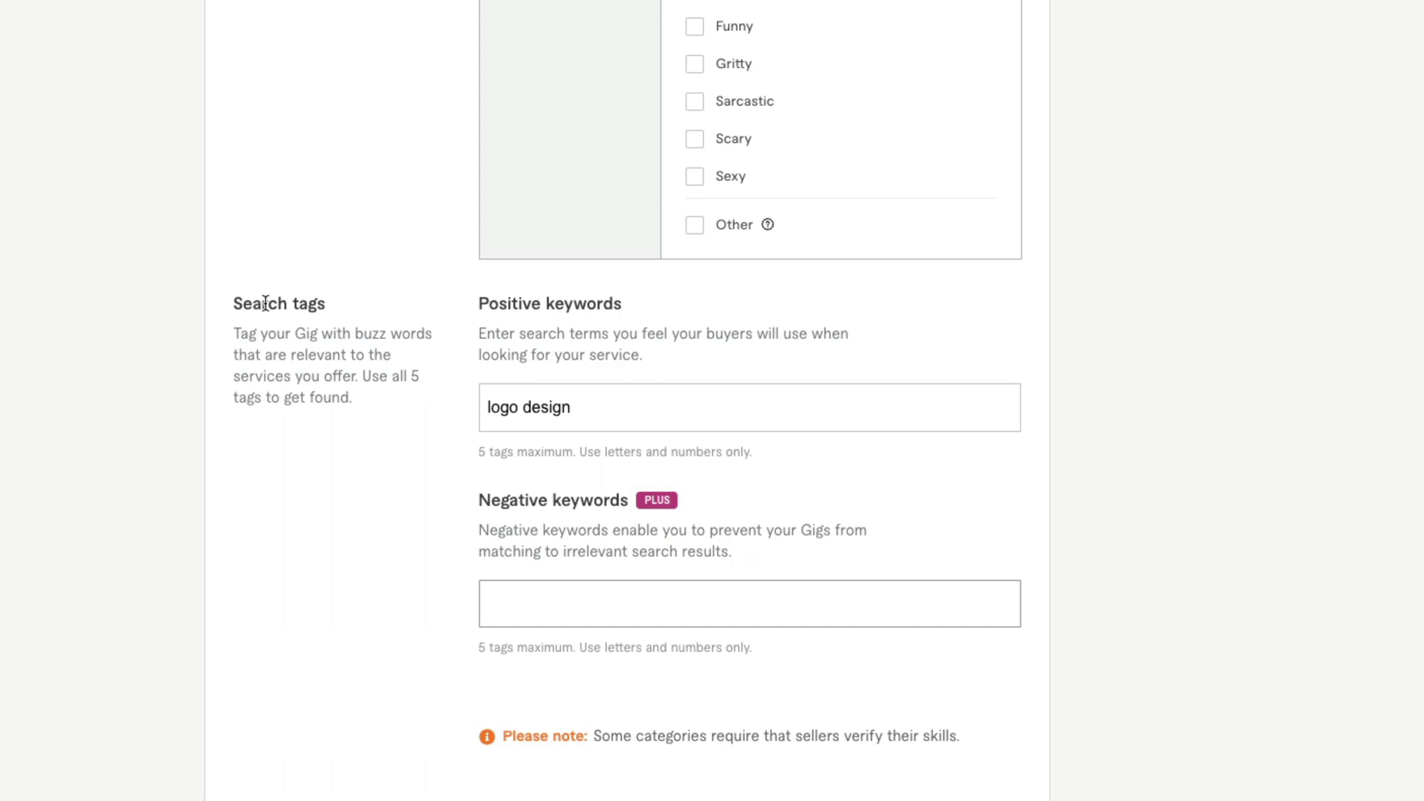
{"action": "scroll", "coordinate": [175, 374], "scroll_direction": "down", "scroll_amount": 4}
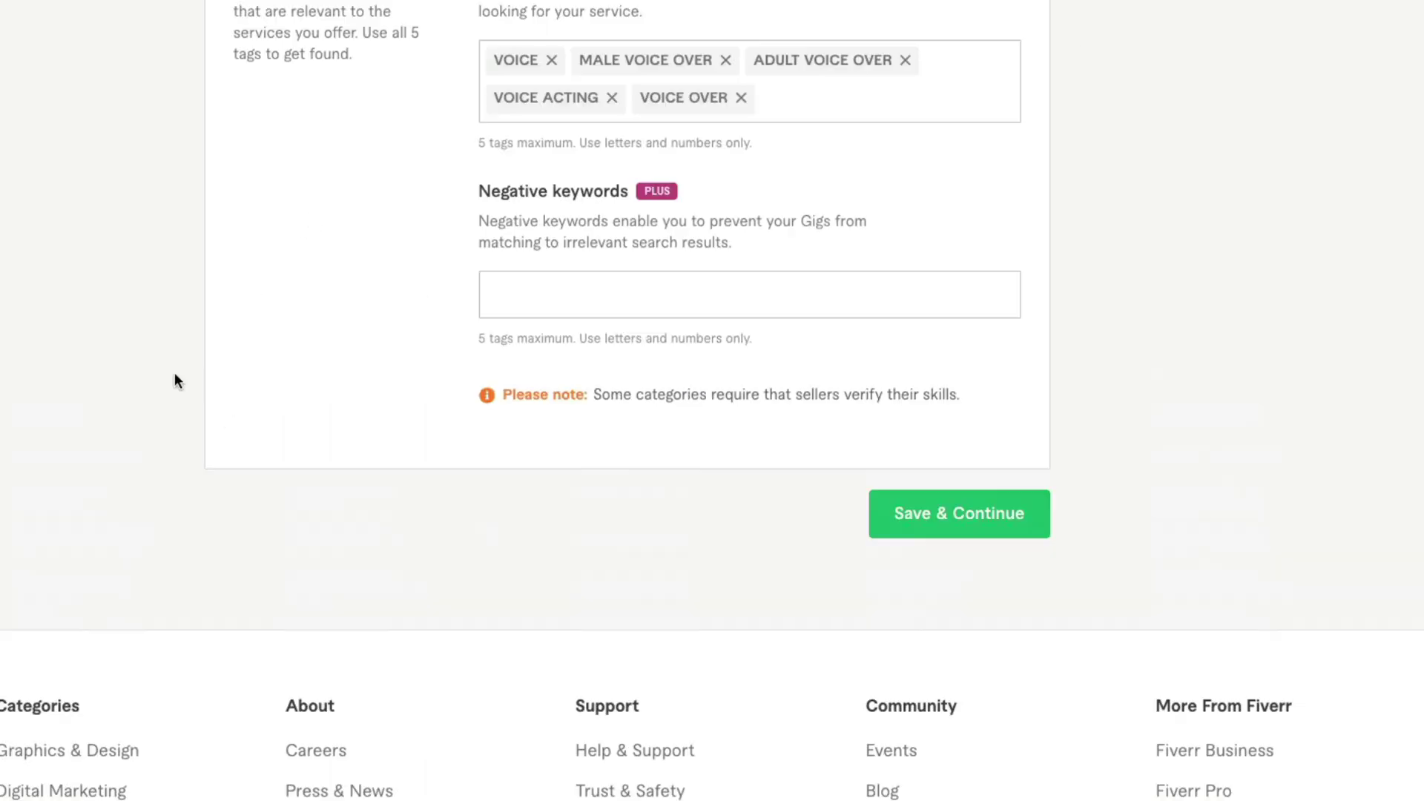
{"action": "left_click", "coordinate": [953, 519]}
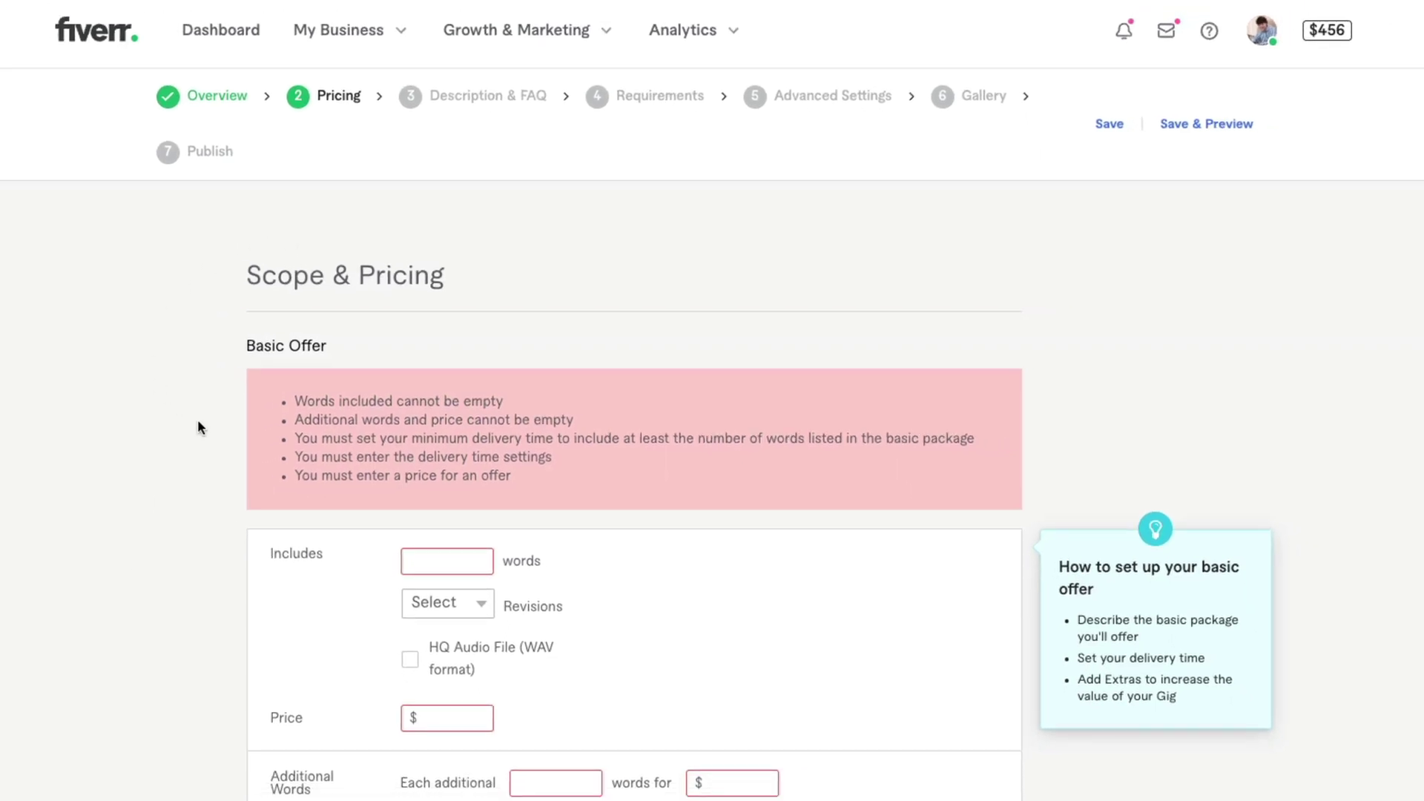
{"action": "scroll", "coordinate": [197, 419], "scroll_direction": "down", "scroll_amount": 1}
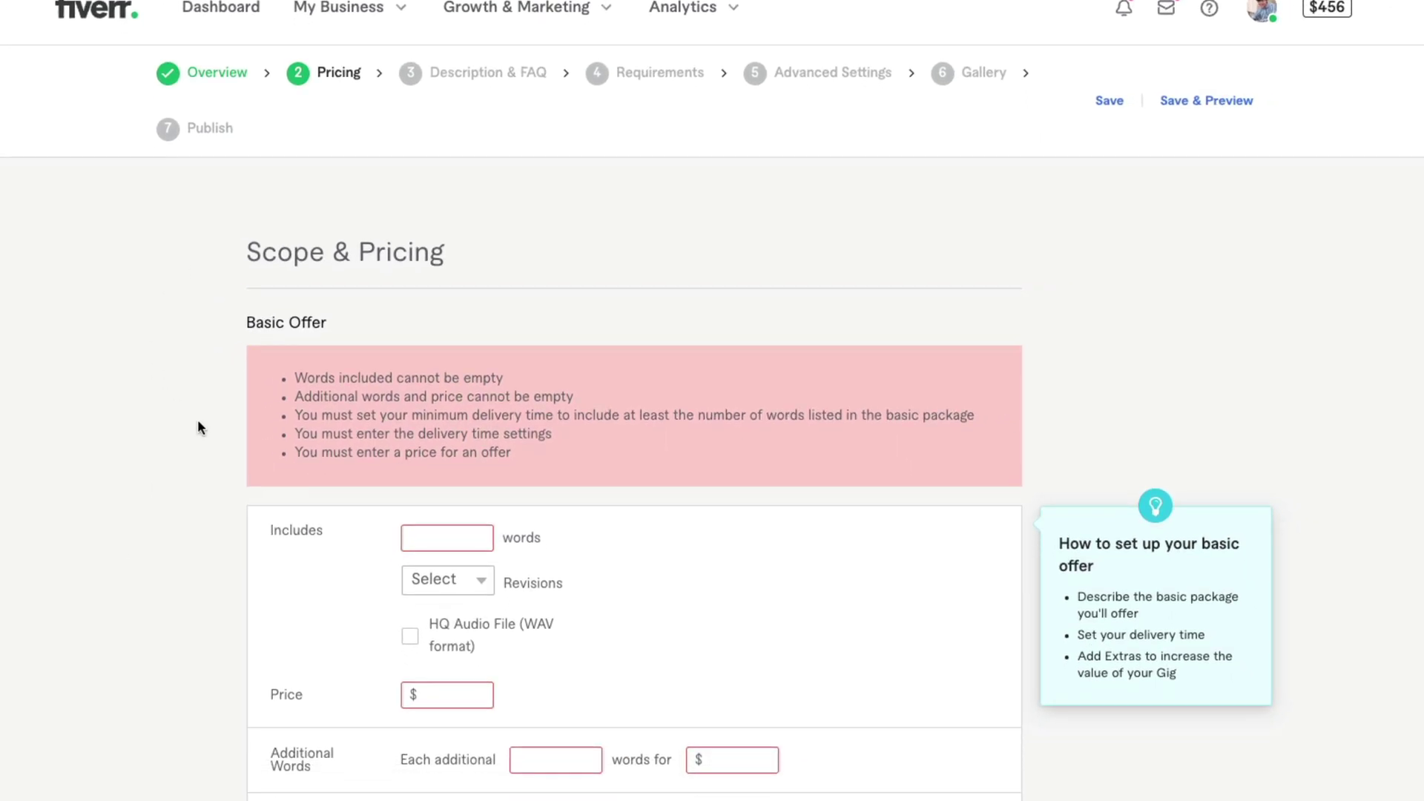
{"action": "scroll", "coordinate": [198, 424], "scroll_direction": "down", "scroll_amount": 4}
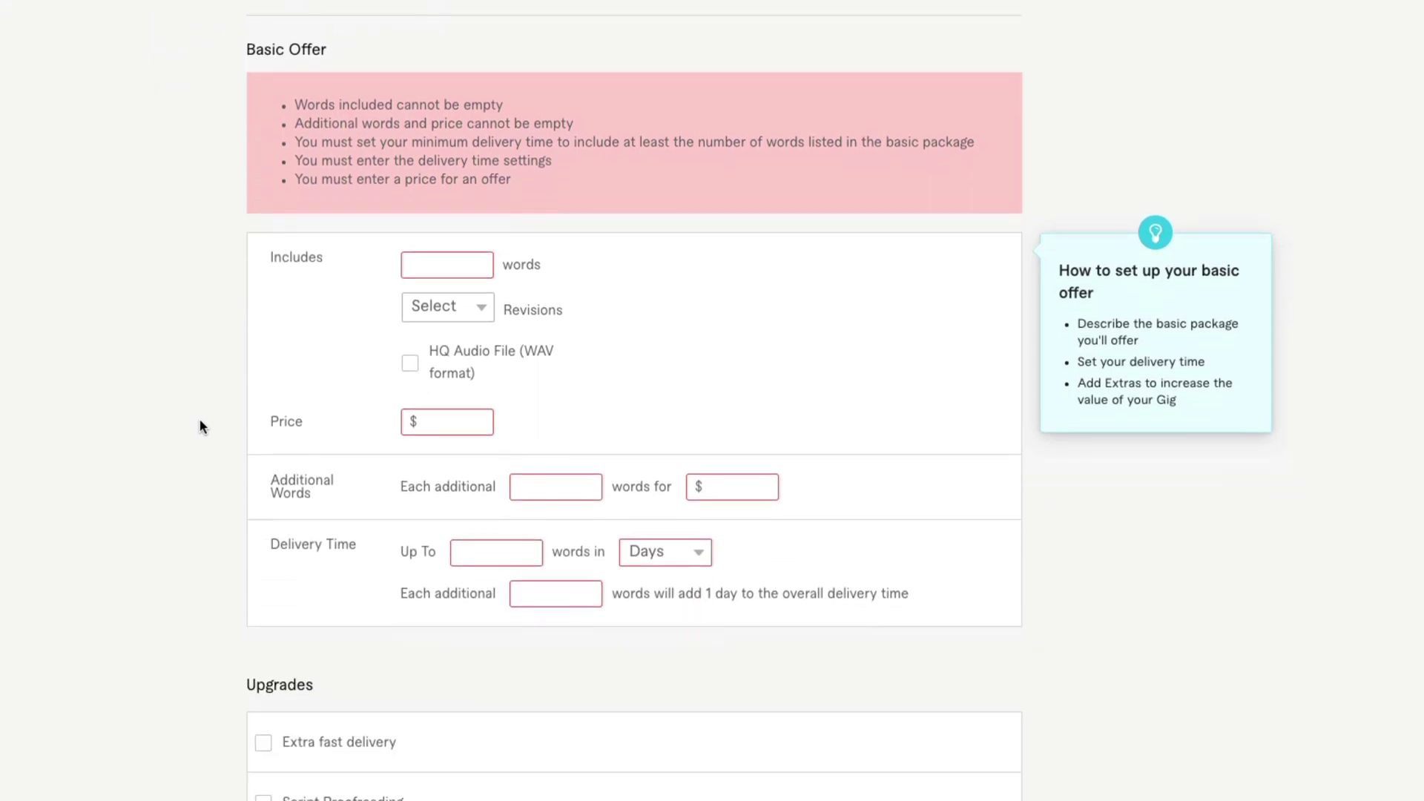
{"action": "scroll", "coordinate": [314, 434], "scroll_direction": "up", "scroll_amount": 2}
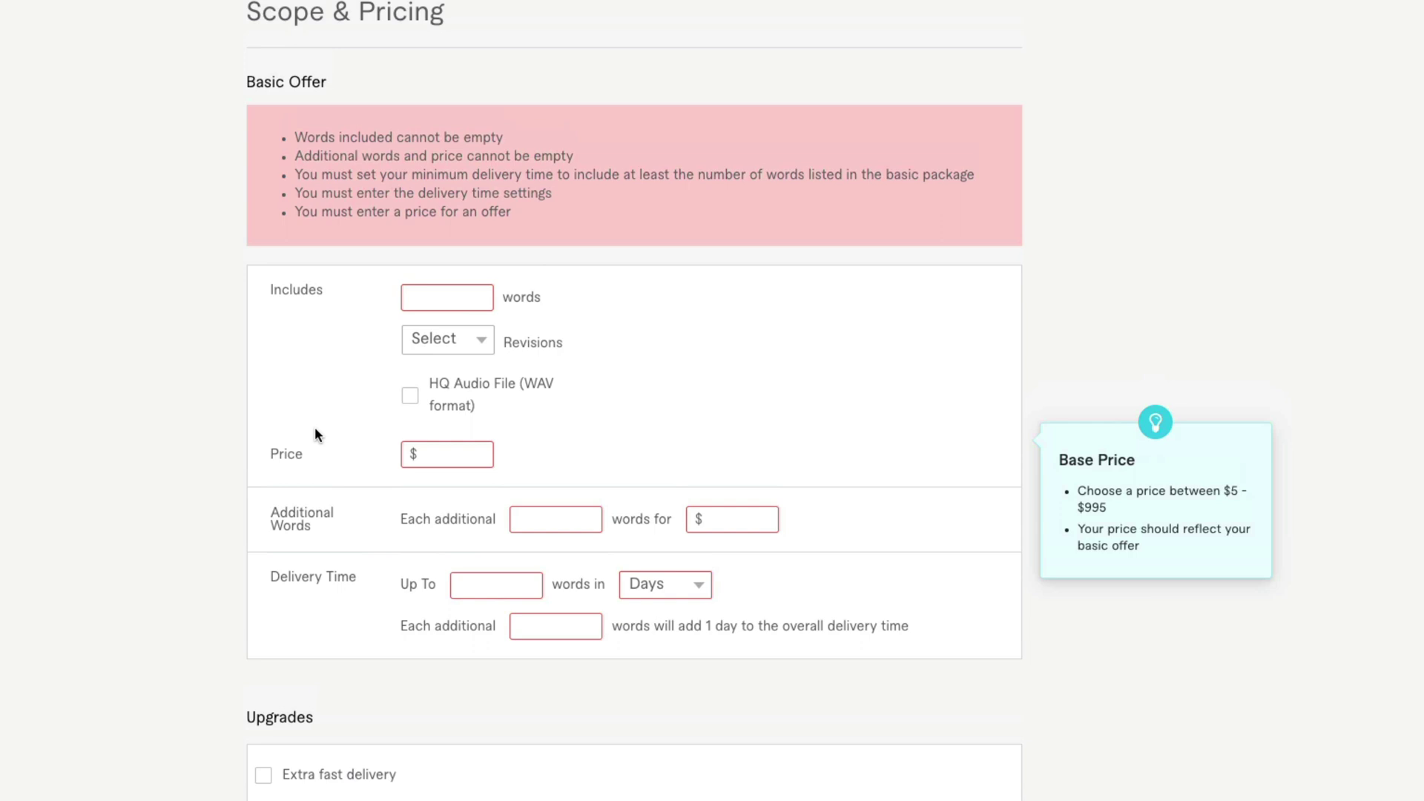
{"action": "scroll", "coordinate": [314, 434], "scroll_direction": "up", "scroll_amount": 2}
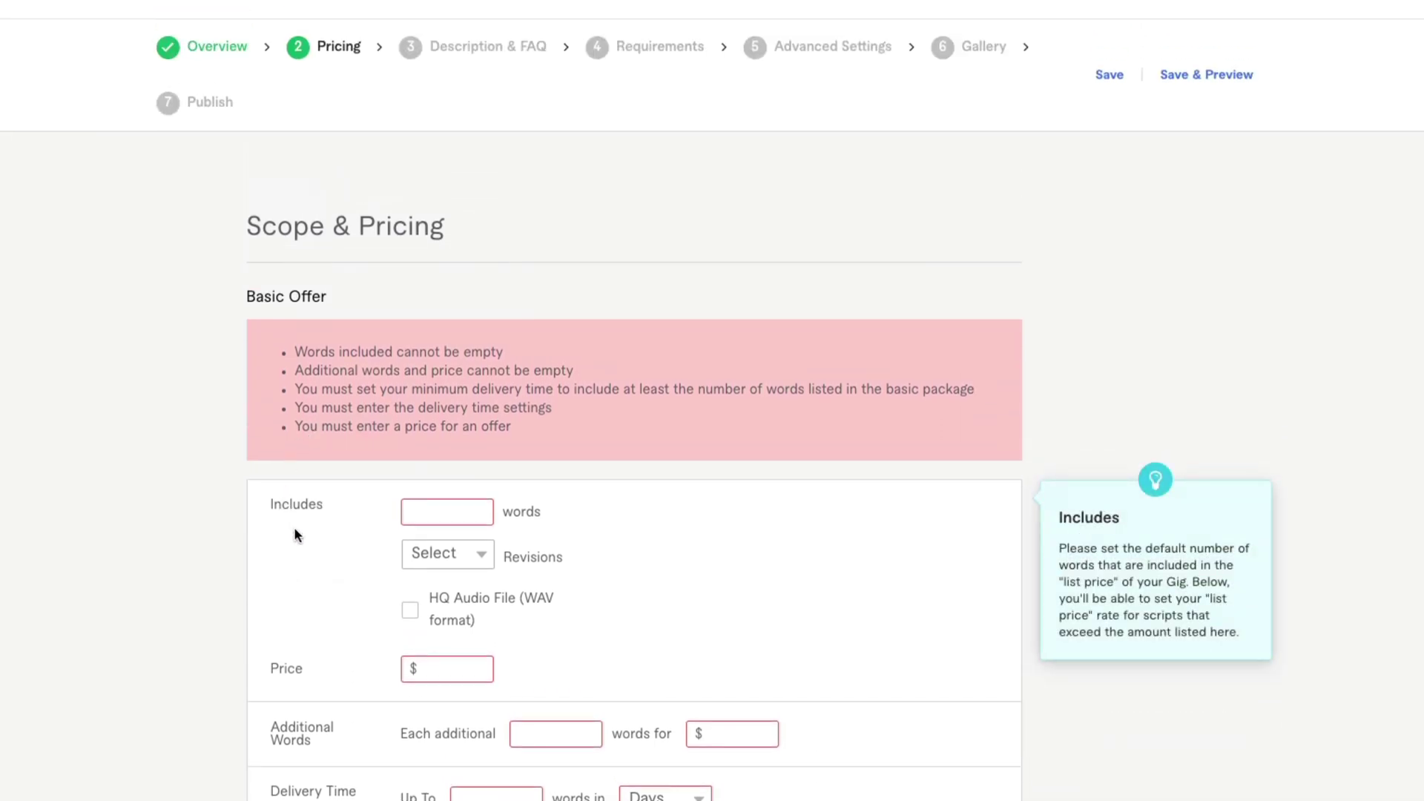
{"action": "left_click", "coordinate": [434, 510]}
{"action": "scroll", "coordinate": [502, 522], "scroll_direction": "down", "scroll_amount": 1}
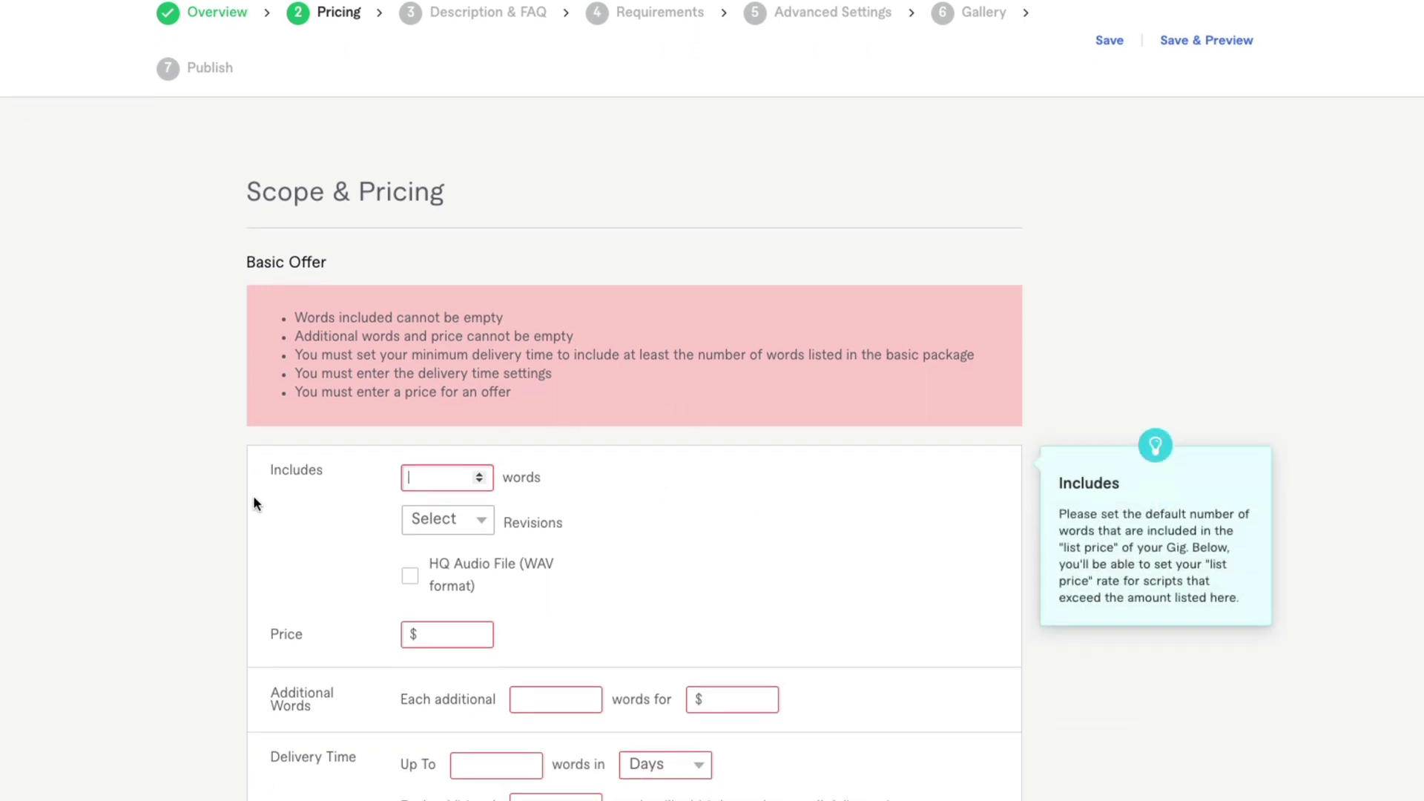
{"action": "scroll", "coordinate": [252, 495], "scroll_direction": "down", "scroll_amount": 2}
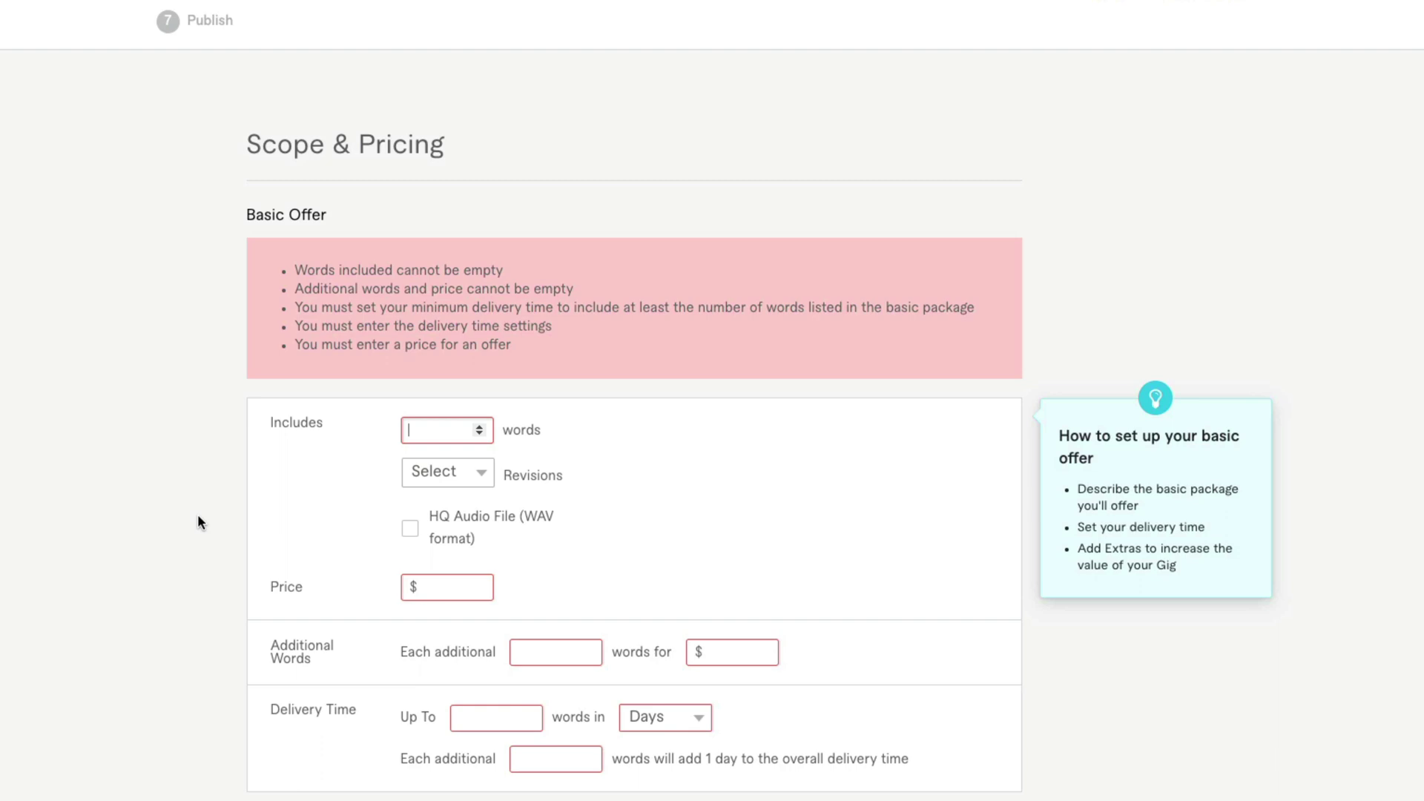
{"action": "scroll", "coordinate": [198, 515], "scroll_direction": "down", "scroll_amount": 2}
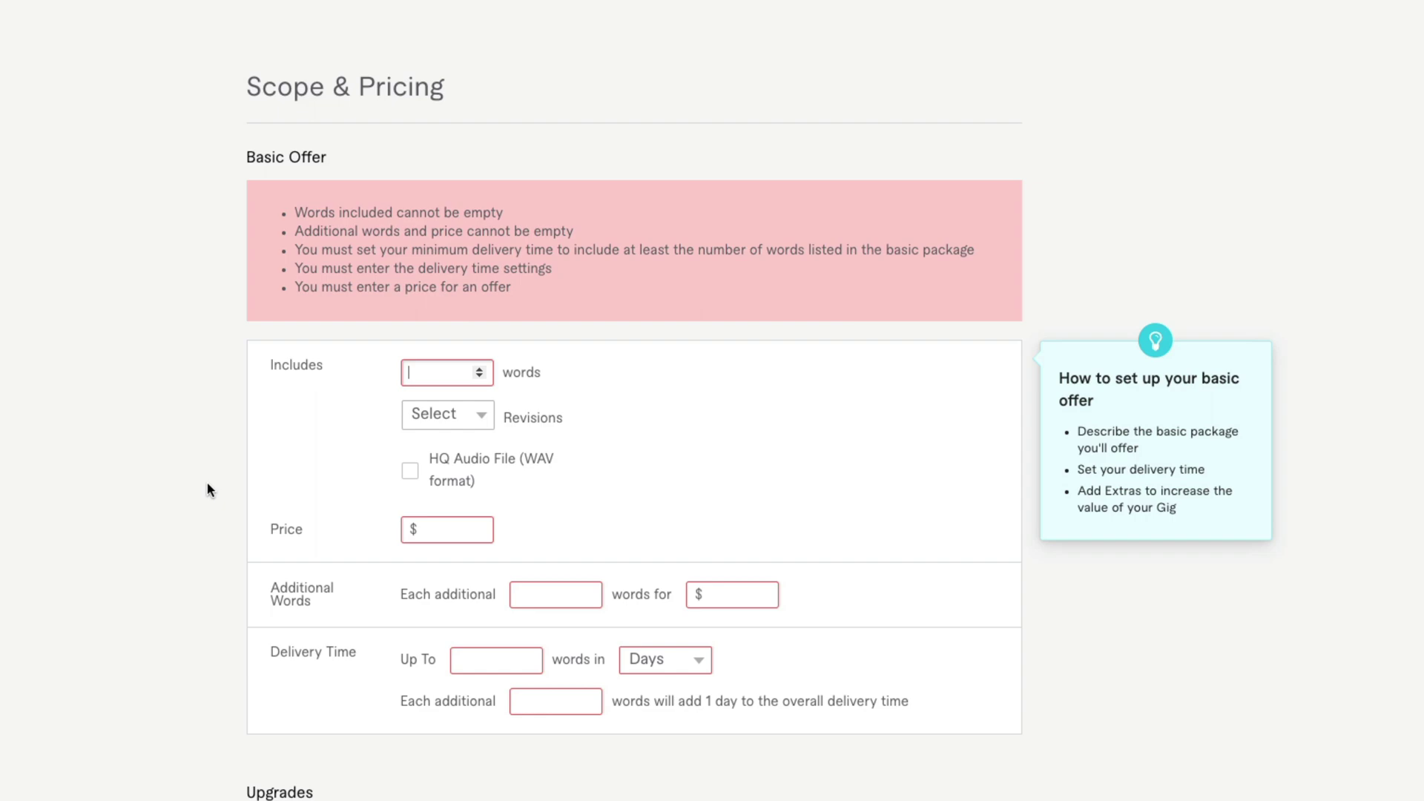
{"action": "scroll", "coordinate": [210, 478], "scroll_direction": "down", "scroll_amount": 9}
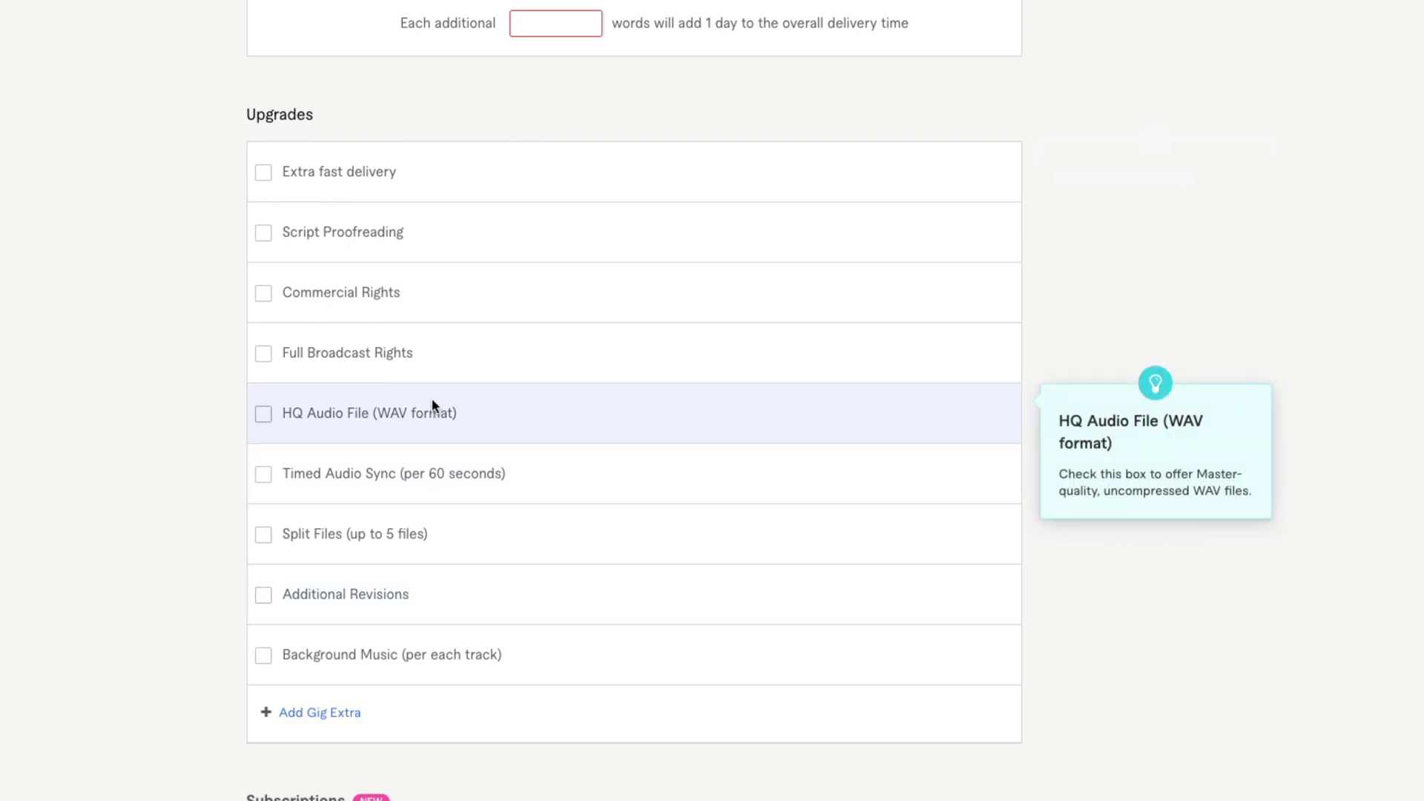
Step: Try offering Timed Audio Sync as an upgrade, then leave it unoffered
{"action": "left_click", "coordinate": [263, 475]}
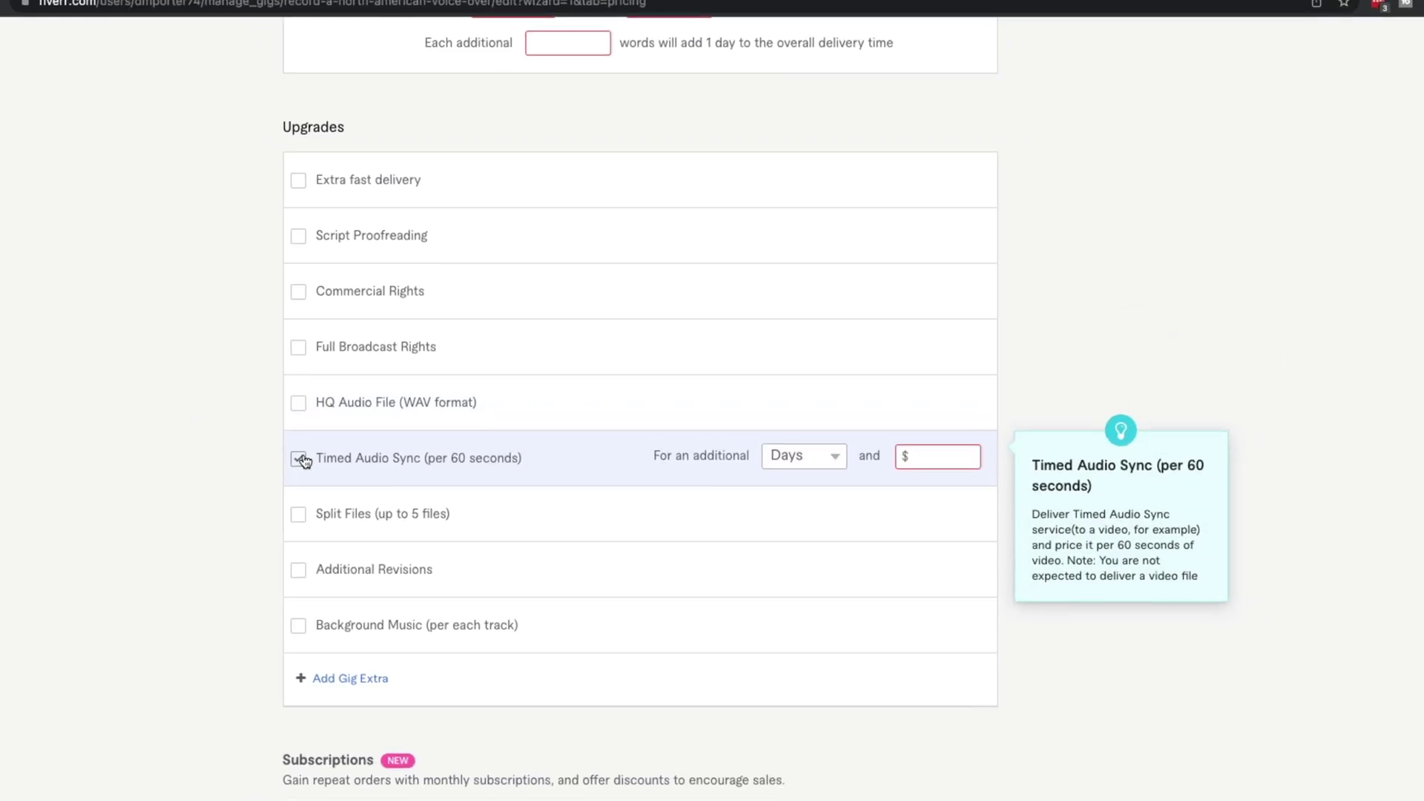
{"action": "left_click", "coordinate": [773, 455]}
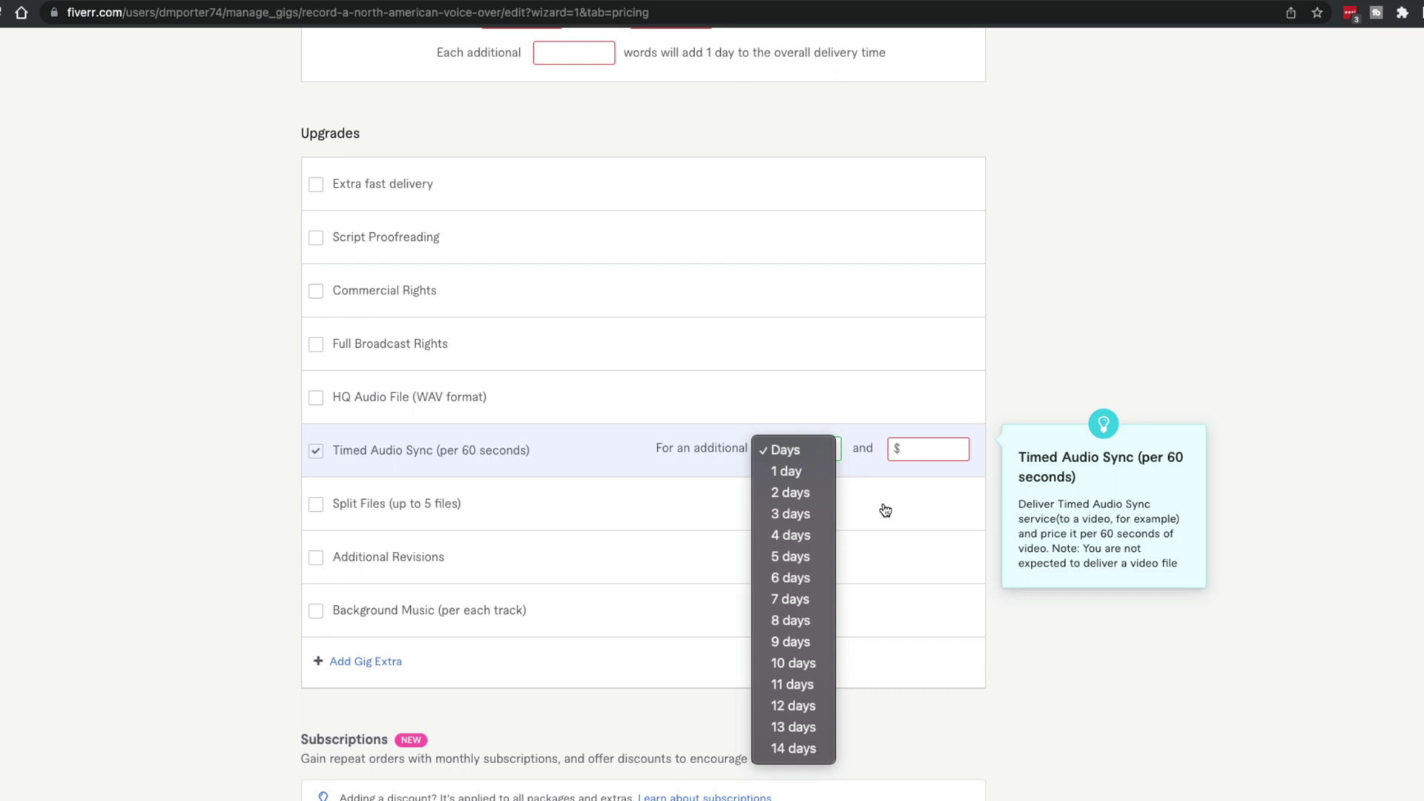
{"action": "left_click", "coordinate": [908, 448]}
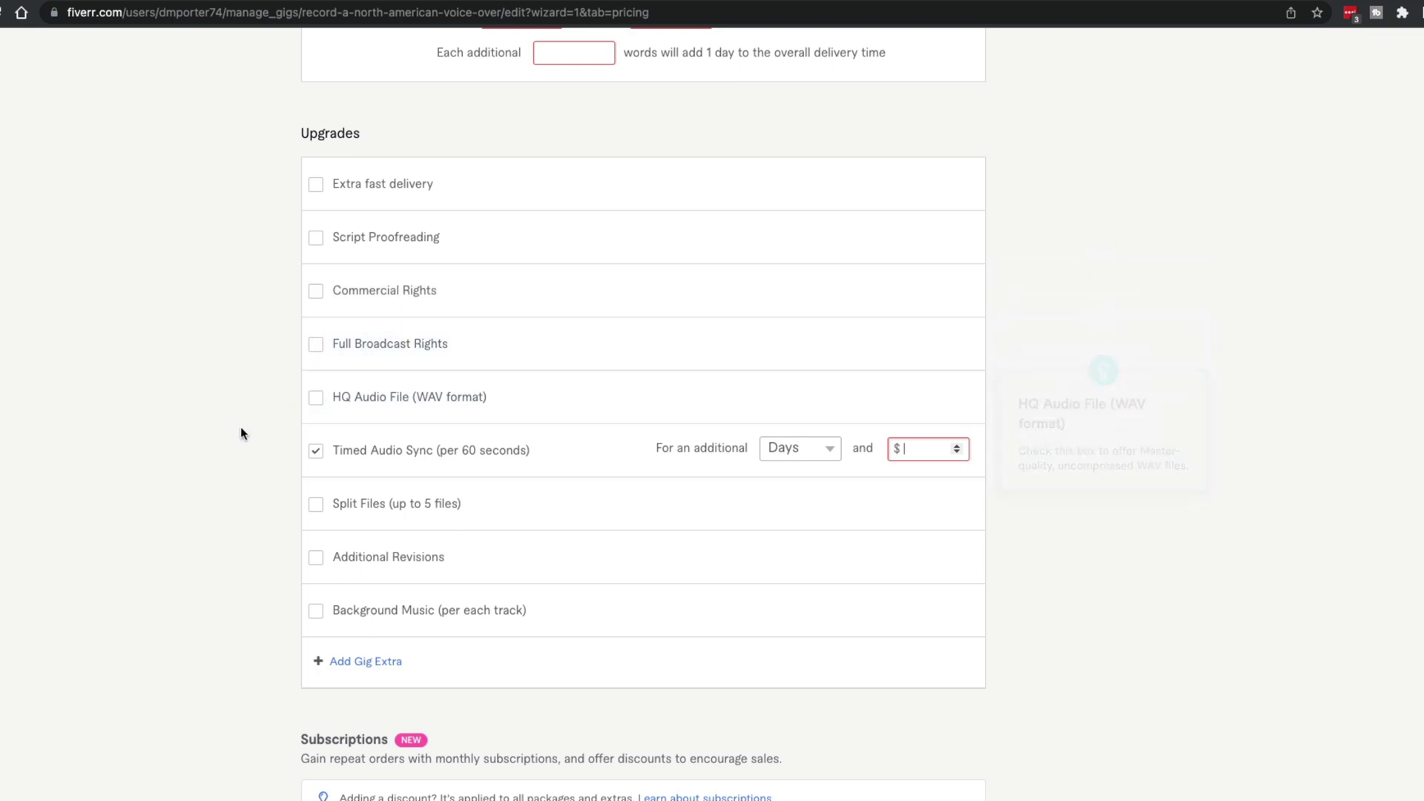
{"action": "left_click", "coordinate": [317, 454]}
{"action": "scroll", "coordinate": [252, 454], "scroll_direction": "down", "scroll_amount": 2}
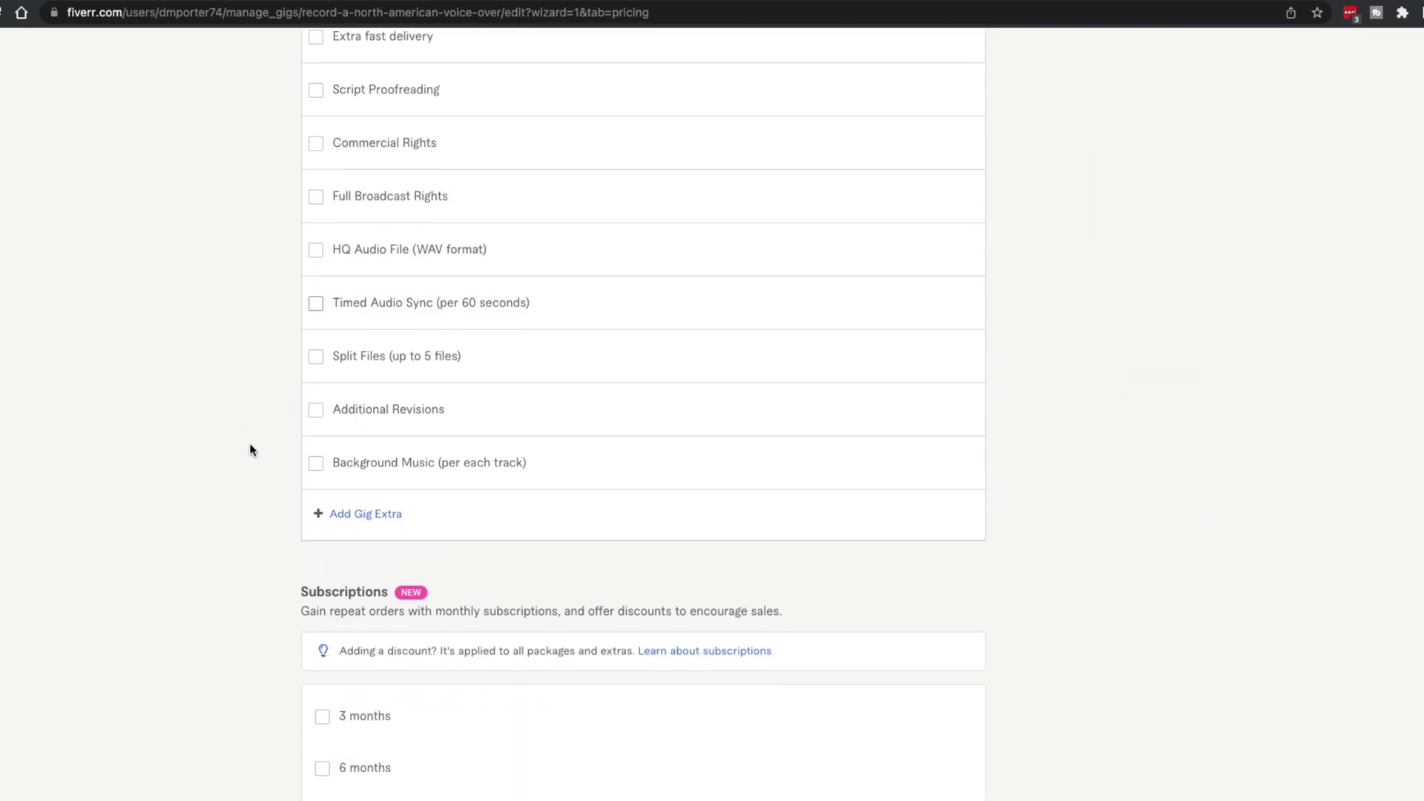
Step: Add a custom gig extra titled 'Extra Service', leaving description, price and days empty
{"action": "left_click", "coordinate": [367, 515]}
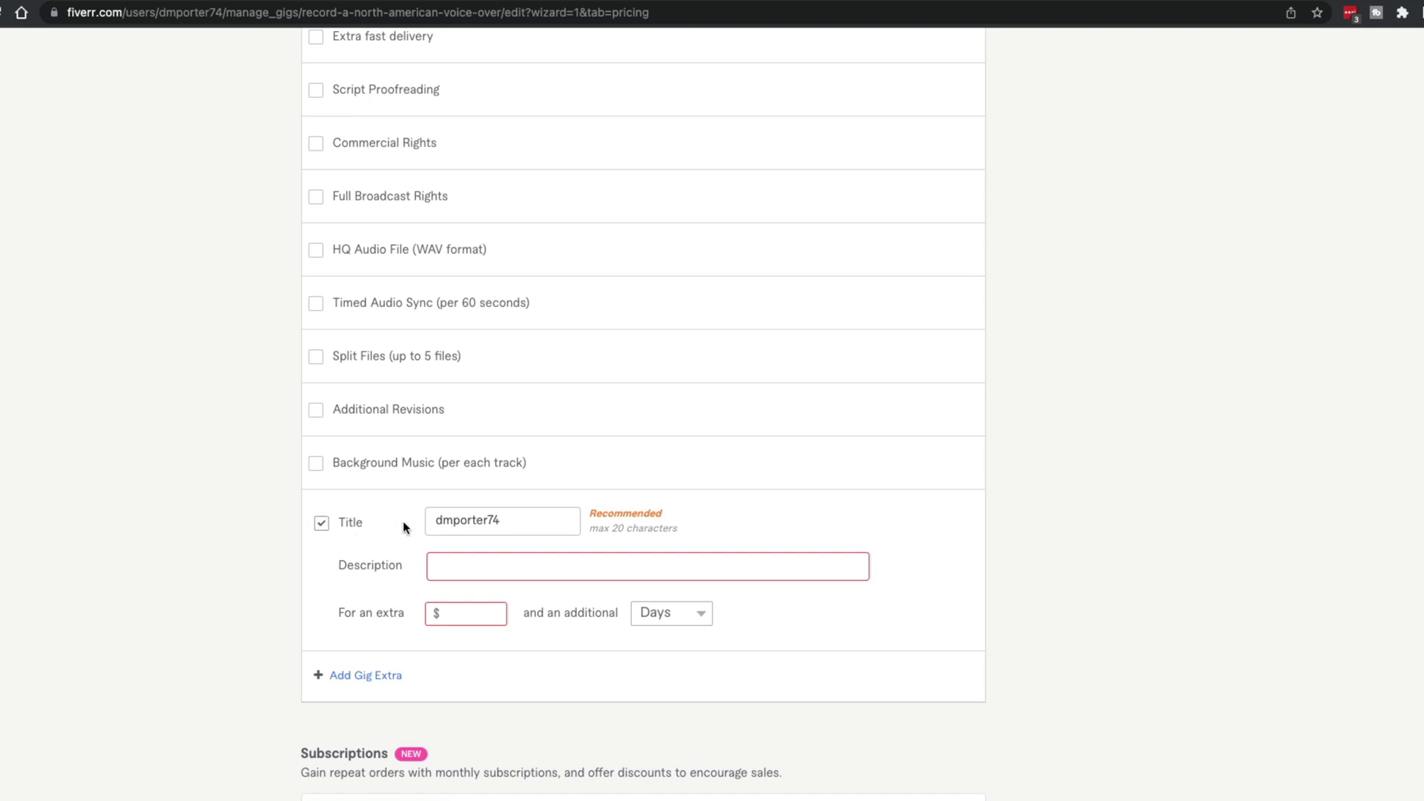
{"action": "double_click", "coordinate": [475, 517]}
{"action": "type", "text": "Extra Ser"}
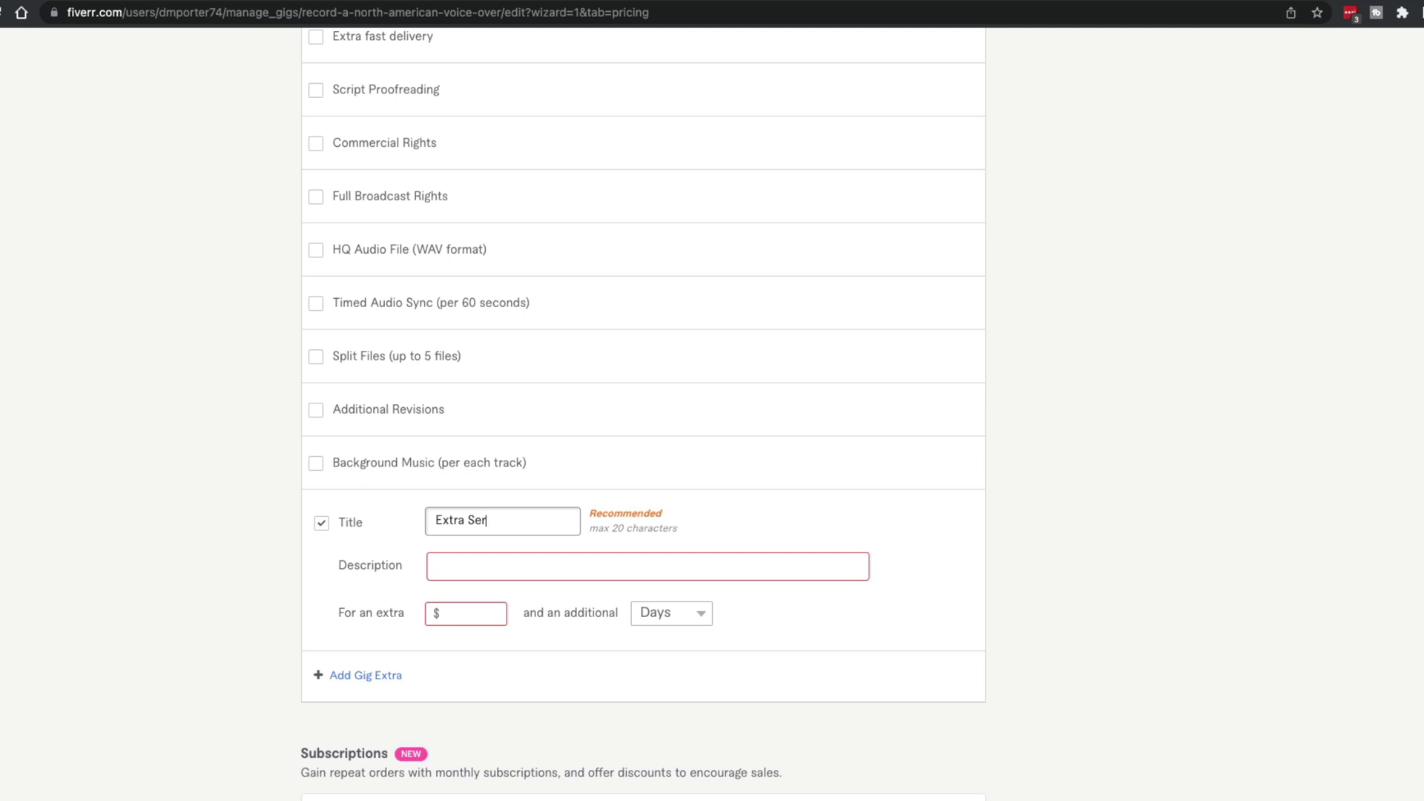
{"action": "type", "text": "vice"}
{"action": "left_click", "coordinate": [504, 570]}
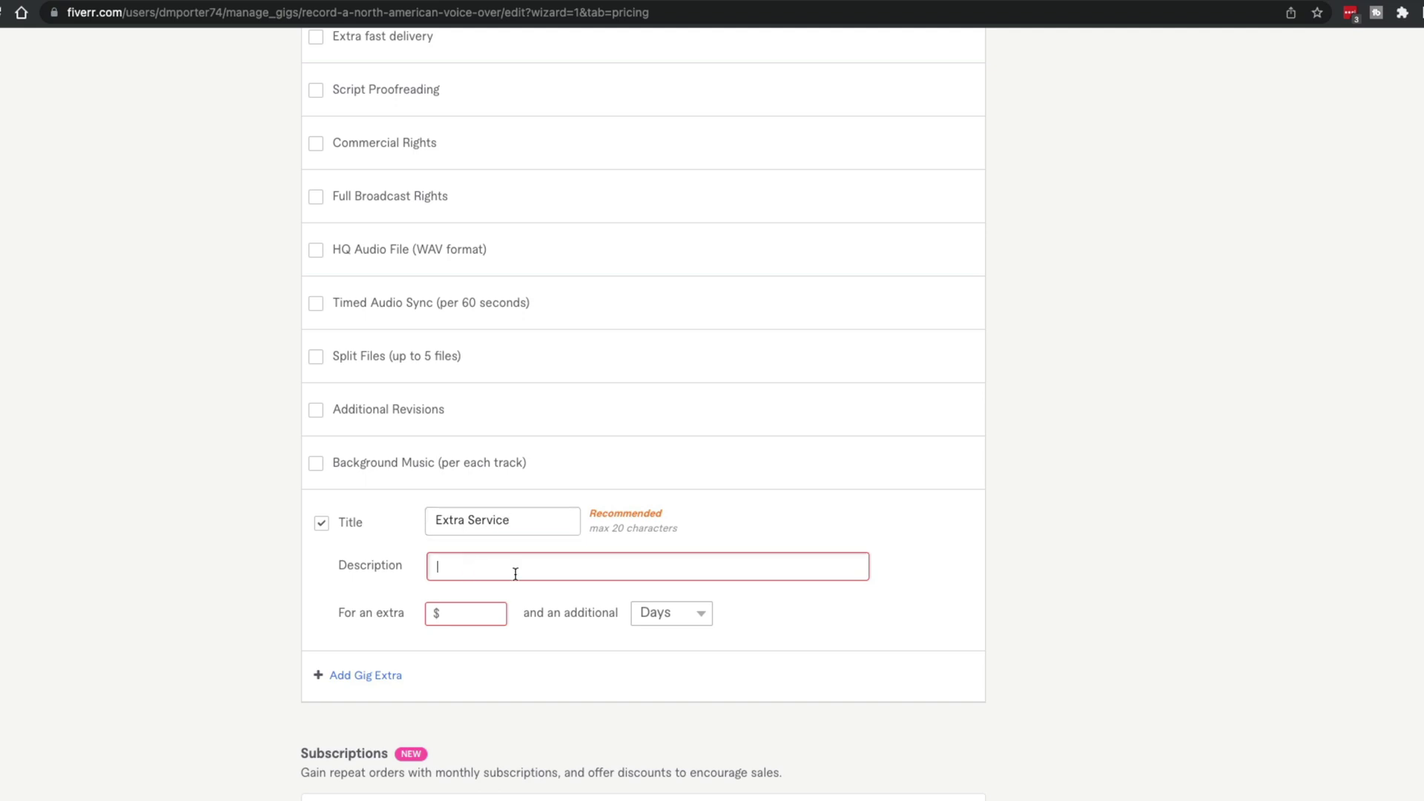
{"action": "left_click", "coordinate": [467, 612]}
{"action": "left_click", "coordinate": [684, 620]}
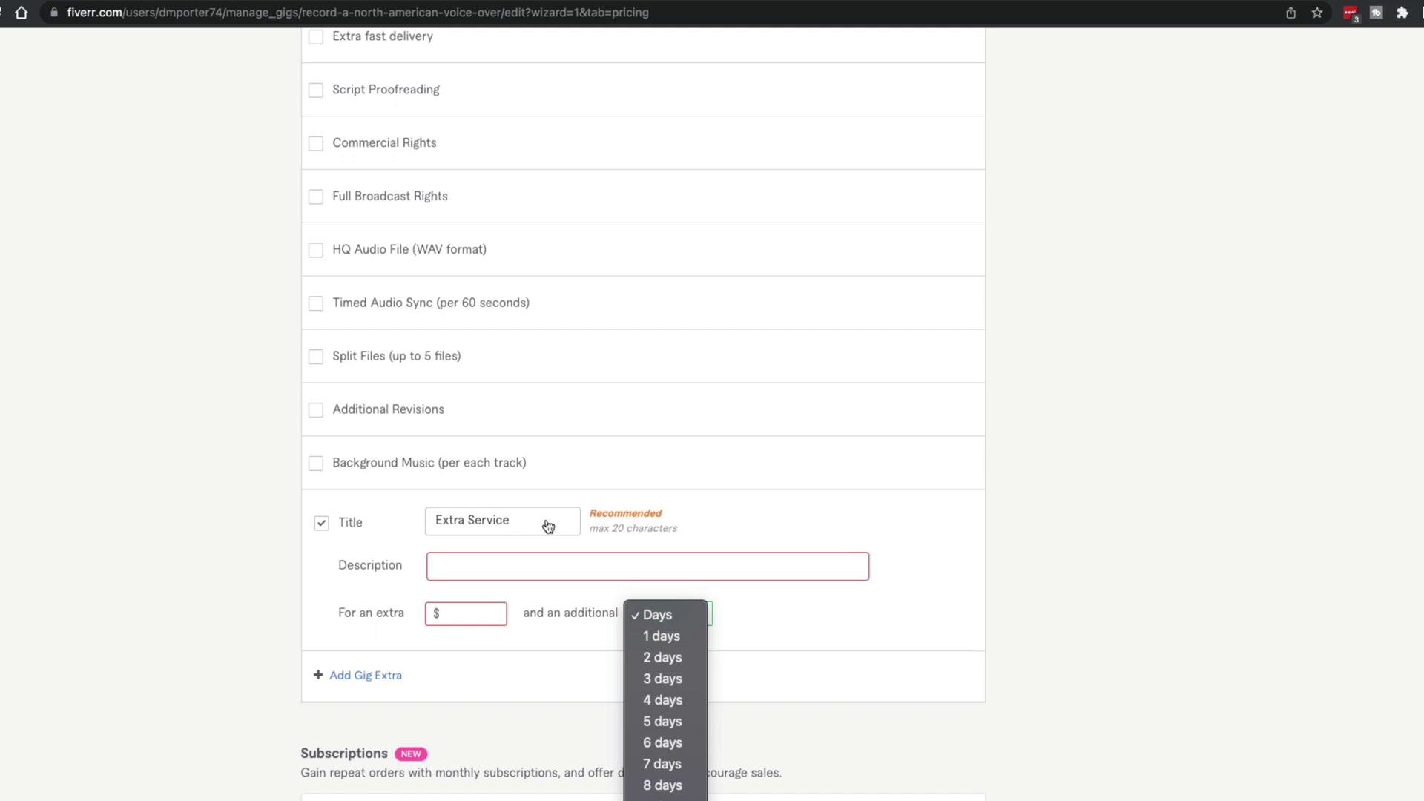
{"action": "left_click", "coordinate": [322, 524]}
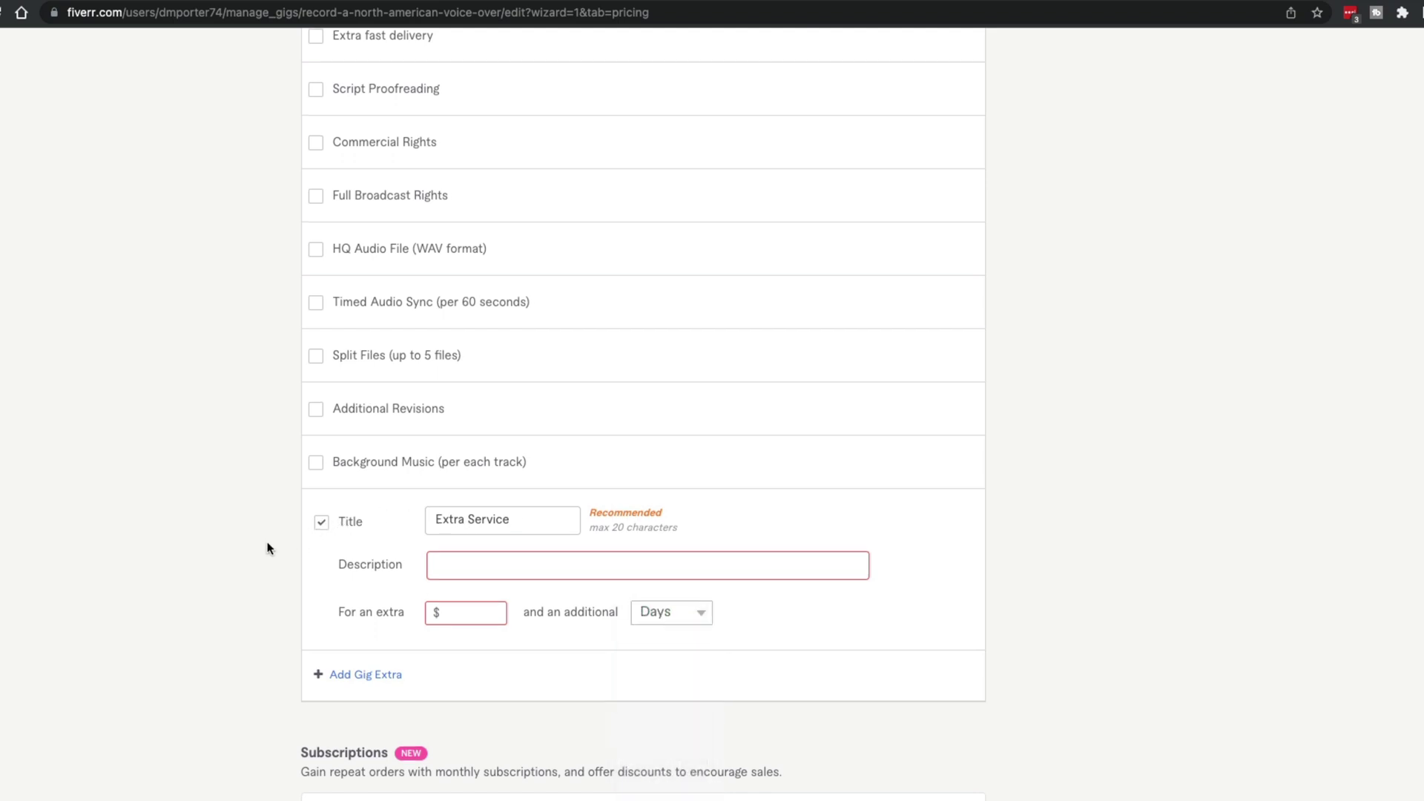
{"action": "scroll", "coordinate": [326, 445], "scroll_direction": "down", "scroll_amount": 2}
{"action": "scroll", "coordinate": [296, 437], "scroll_direction": "up", "scroll_amount": 10}
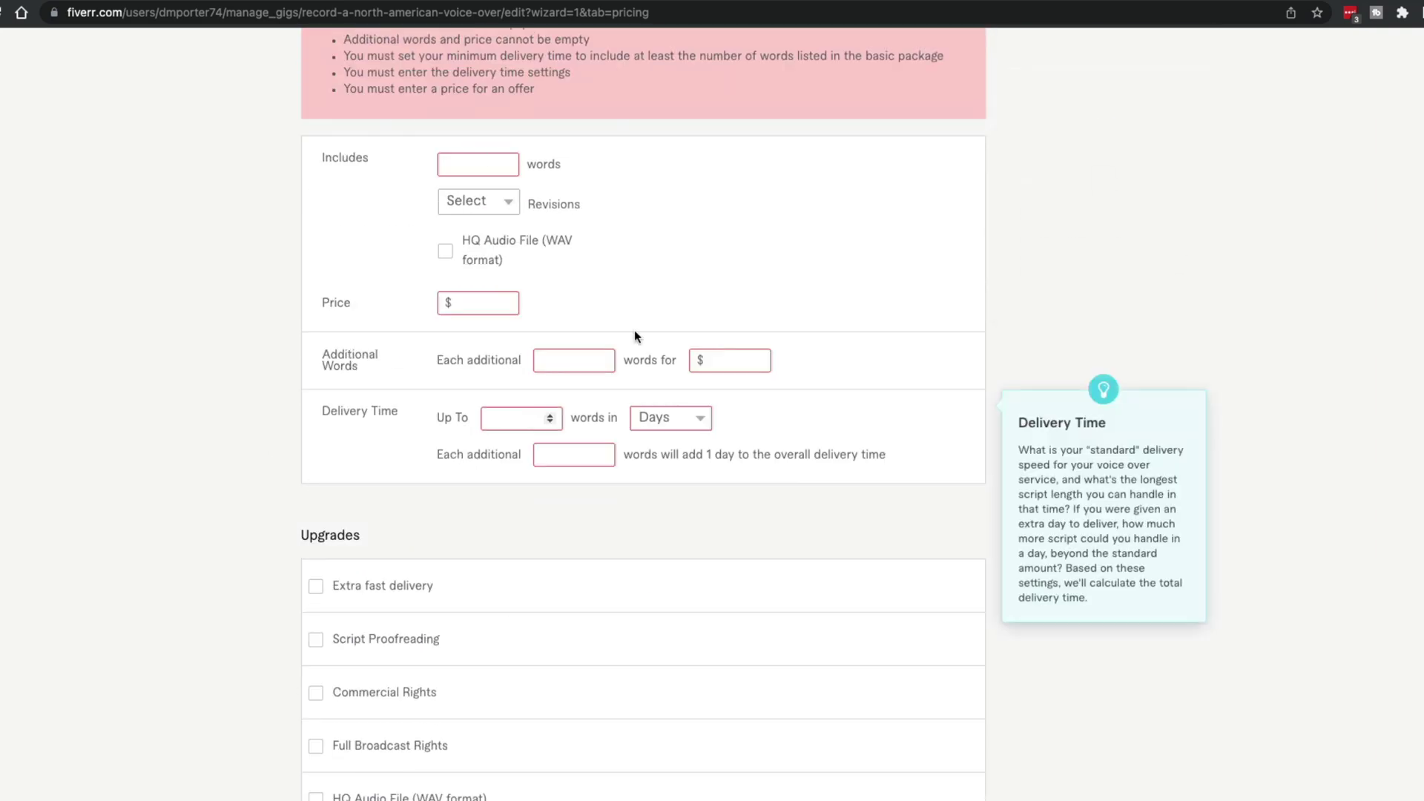
{"action": "scroll", "coordinate": [285, 472], "scroll_direction": "down", "scroll_amount": 10}
{"action": "scroll", "coordinate": [200, 511], "scroll_direction": "down", "scroll_amount": 5}
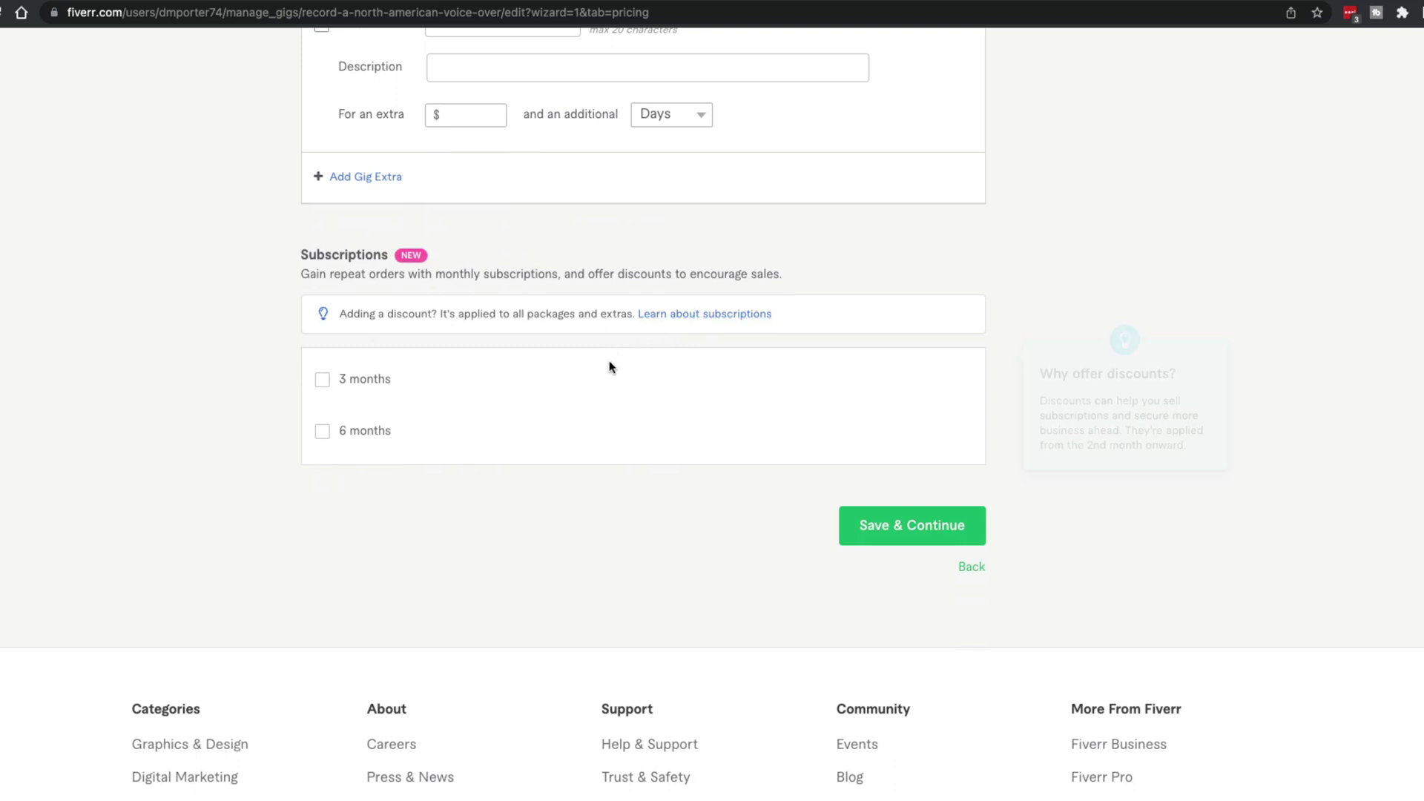
{"action": "left_click", "coordinate": [322, 380]}
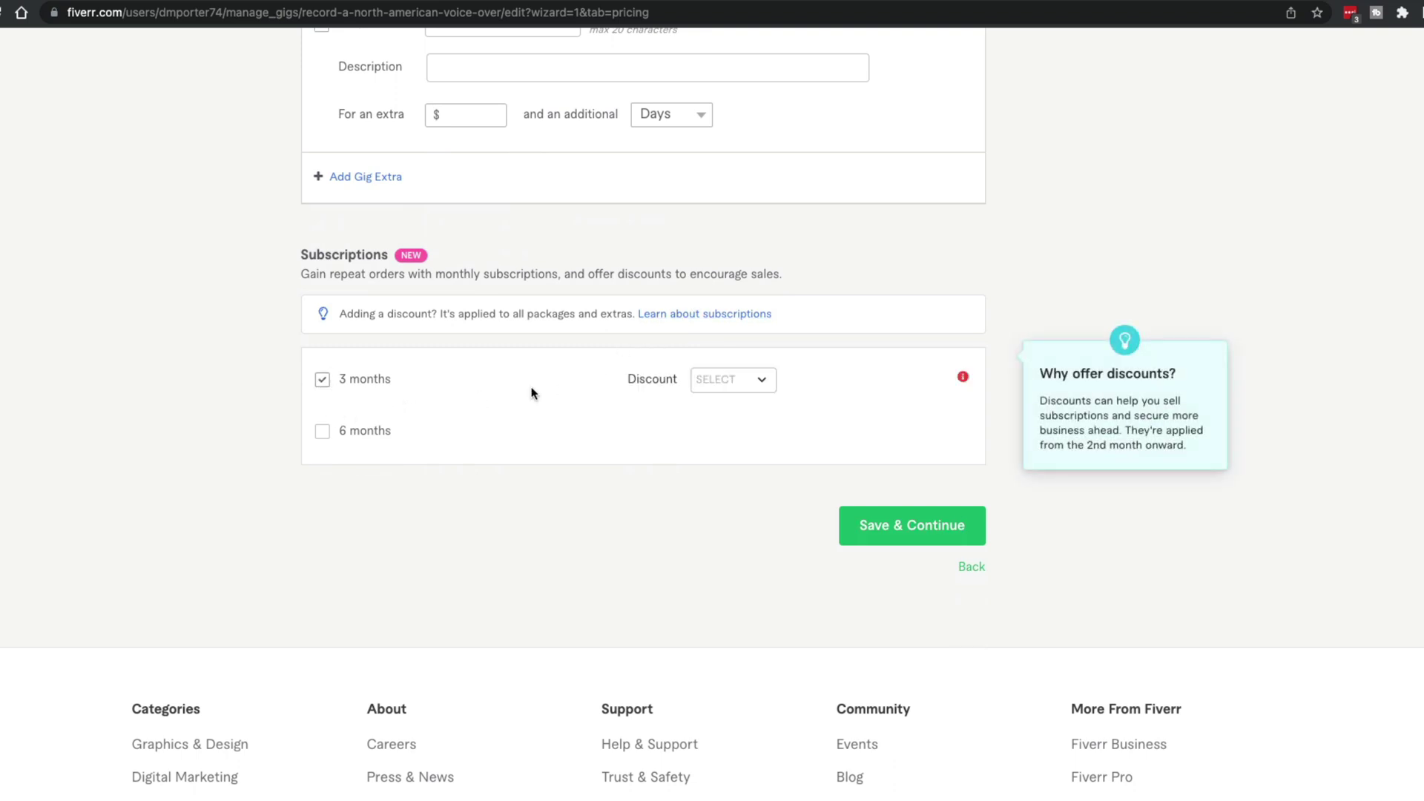
{"action": "left_click", "coordinate": [760, 381]}
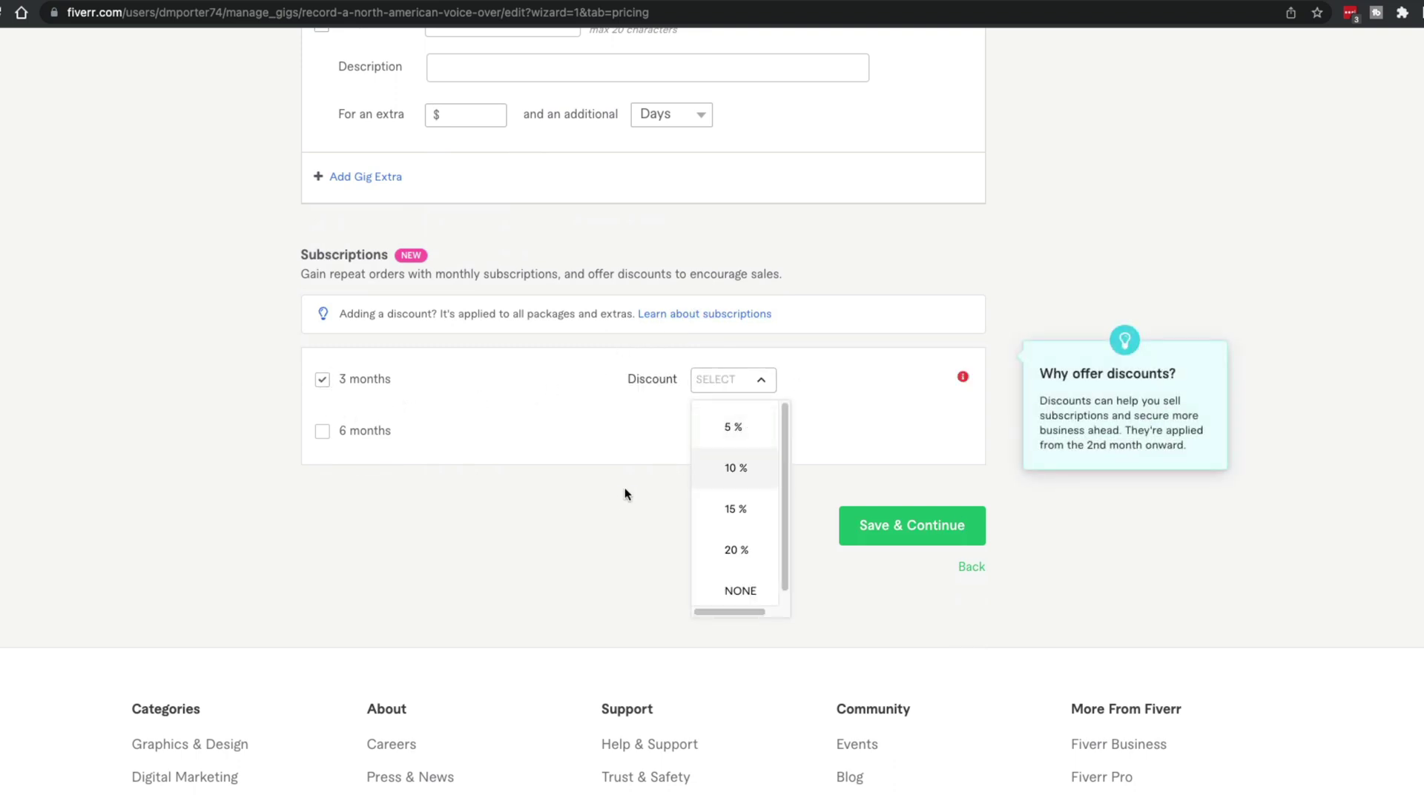
{"action": "left_click", "coordinate": [295, 400]}
{"action": "left_click", "coordinate": [322, 380]}
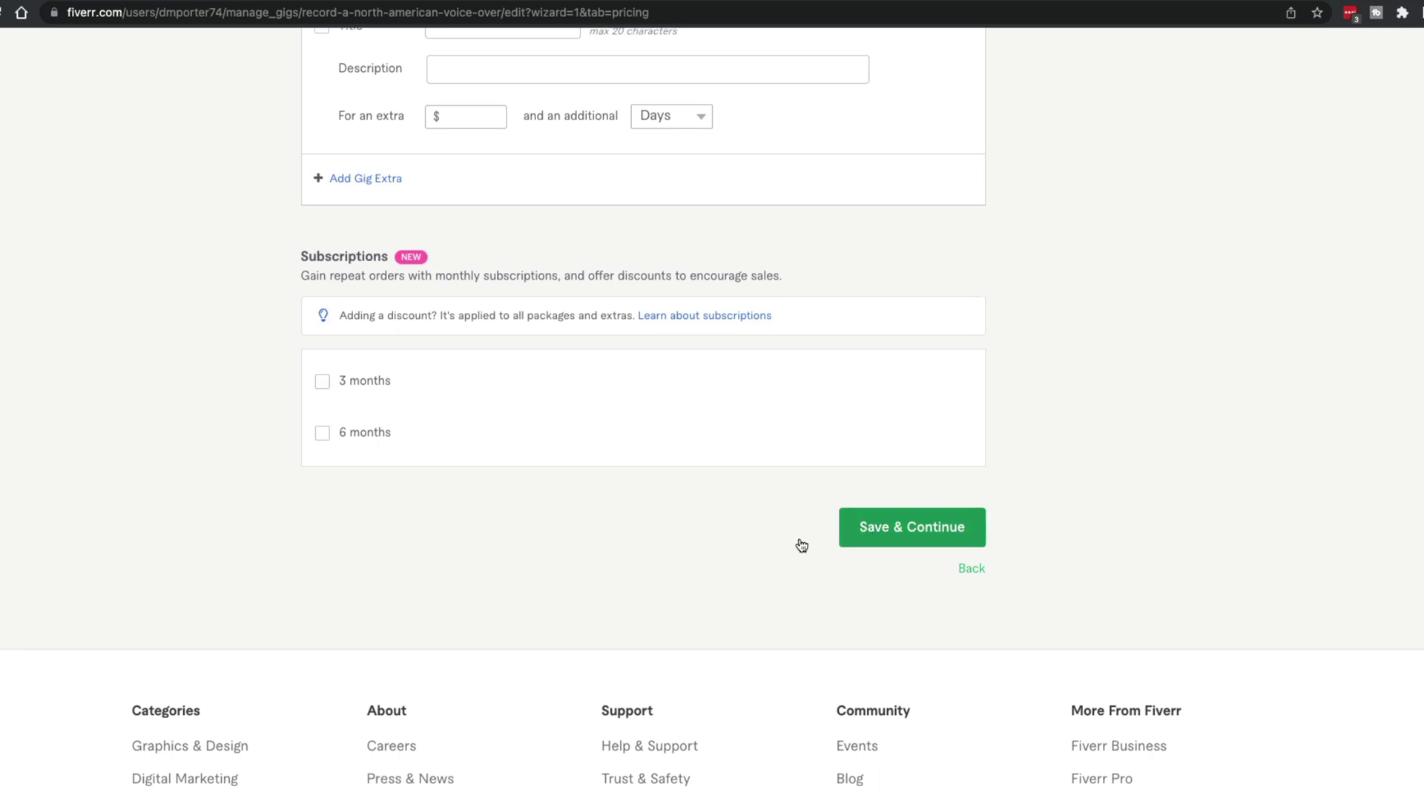
Step: Save the pricing and add a blank line before Discounts Available in the description
{"action": "left_click", "coordinate": [866, 525]}
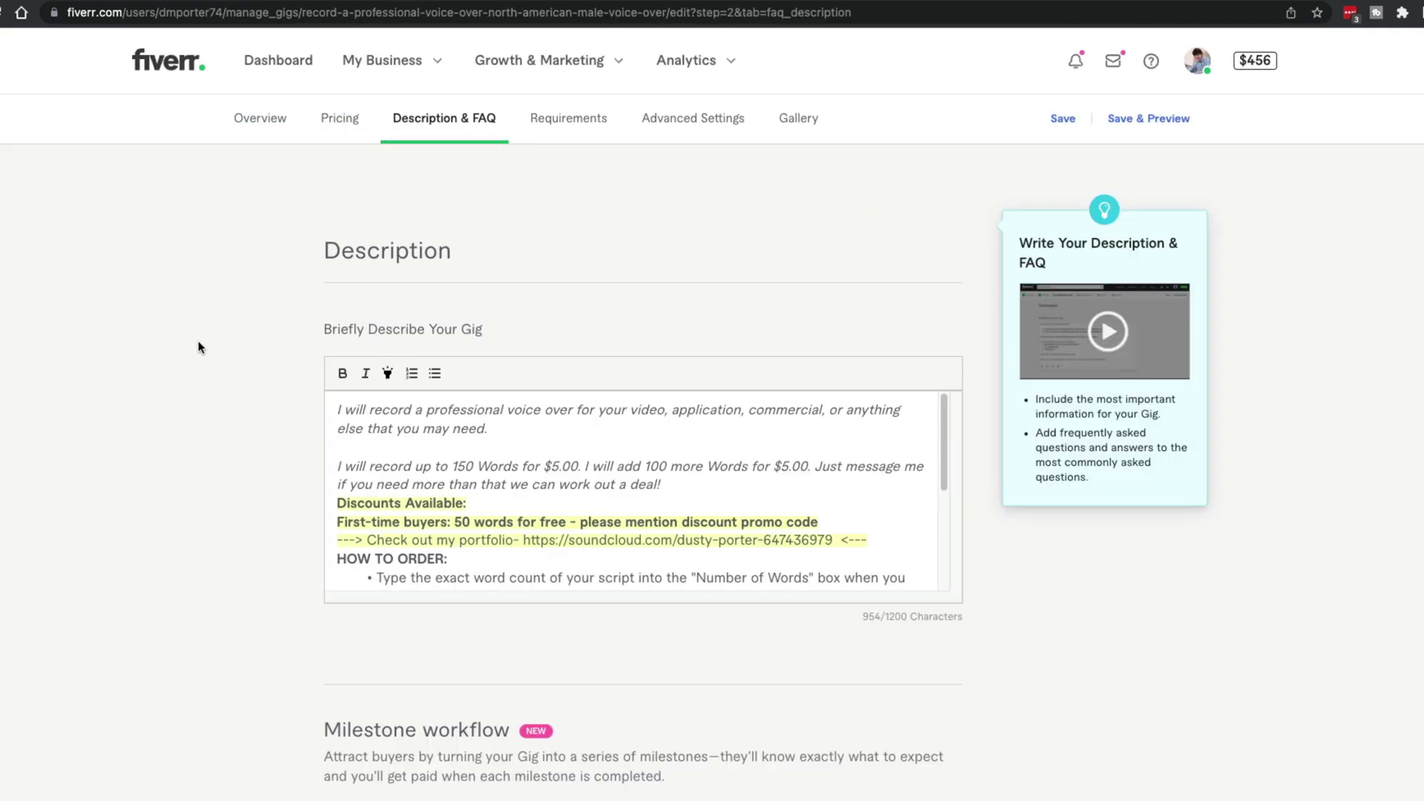
{"action": "scroll", "coordinate": [255, 421], "scroll_direction": "down", "scroll_amount": 1}
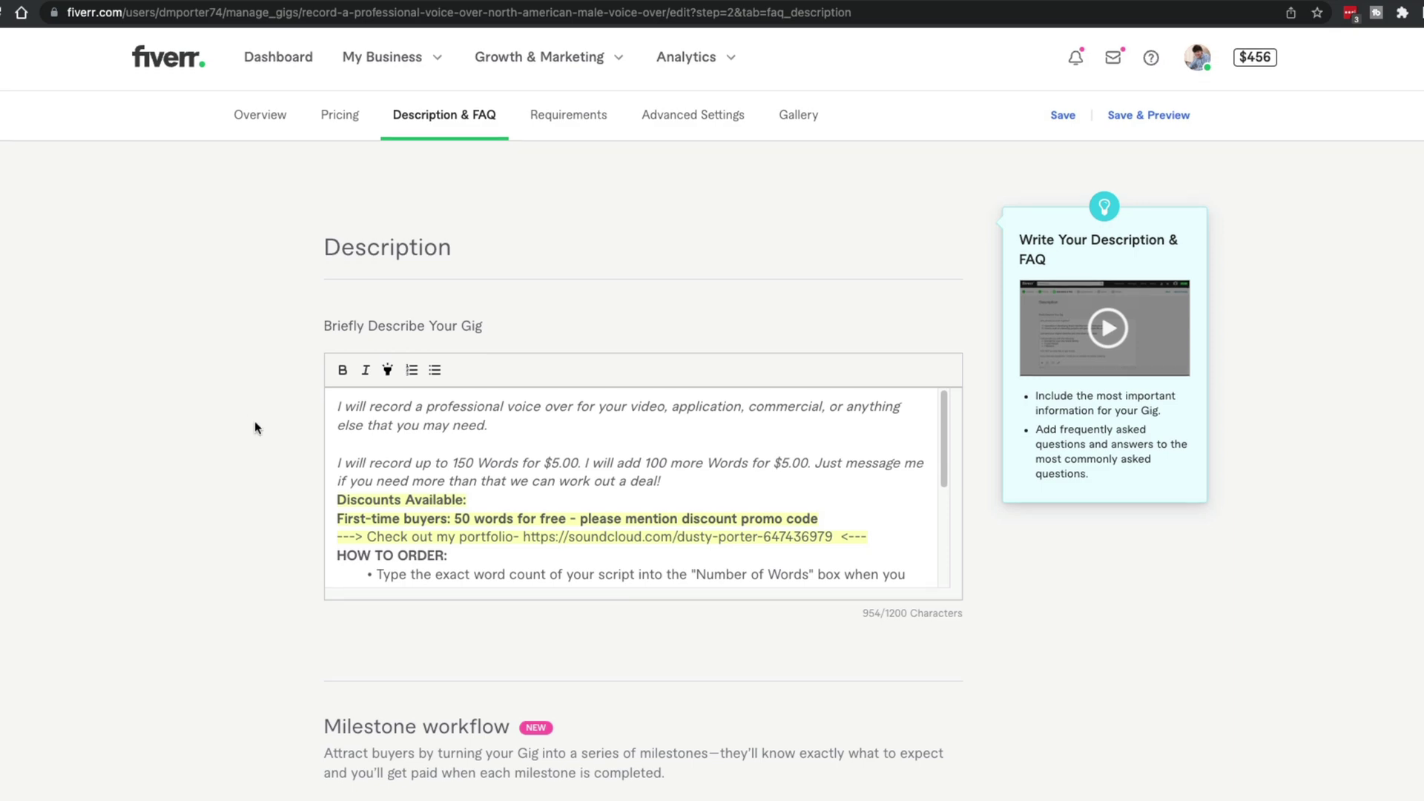
{"action": "left_click", "coordinate": [434, 463]}
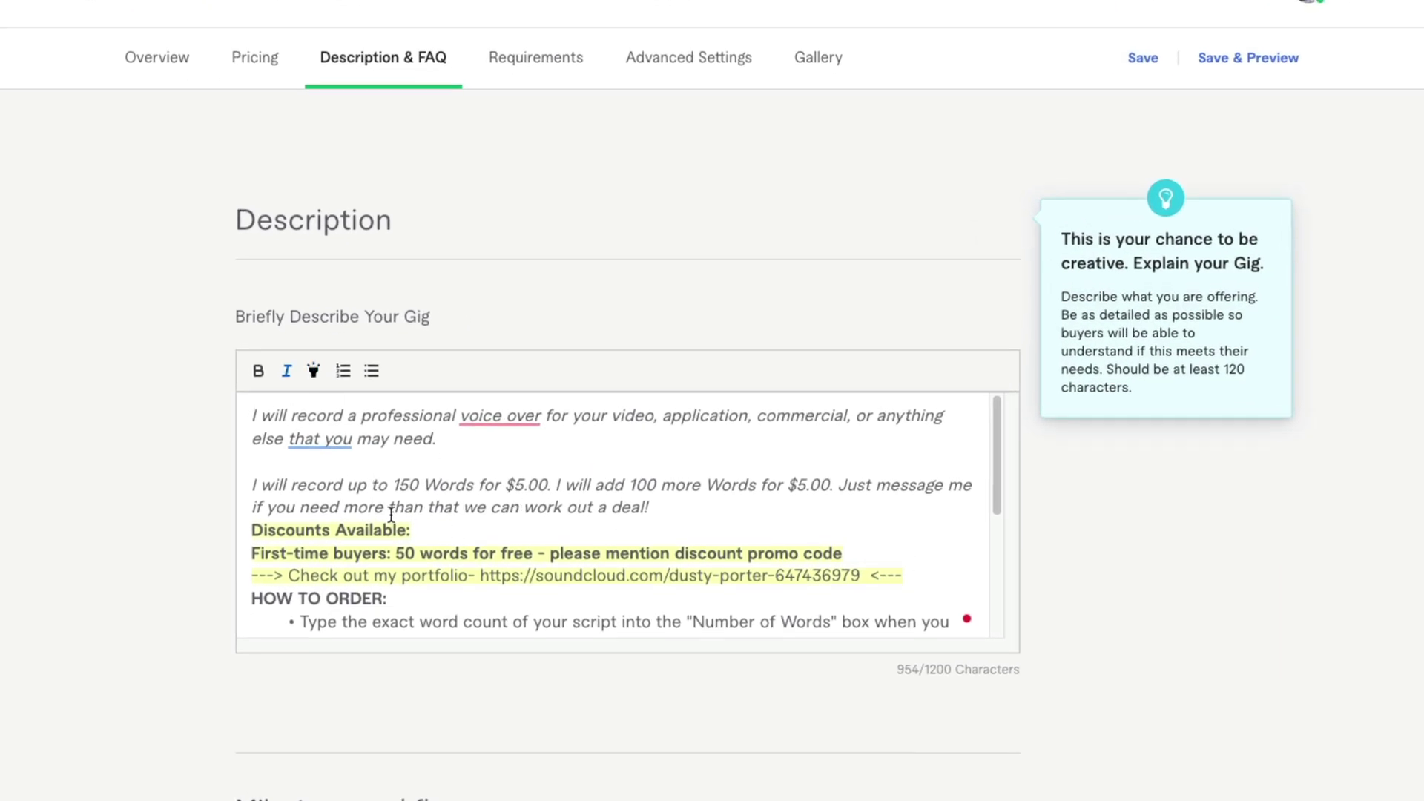
{"action": "scroll", "coordinate": [382, 508], "scroll_direction": "down", "scroll_amount": 1}
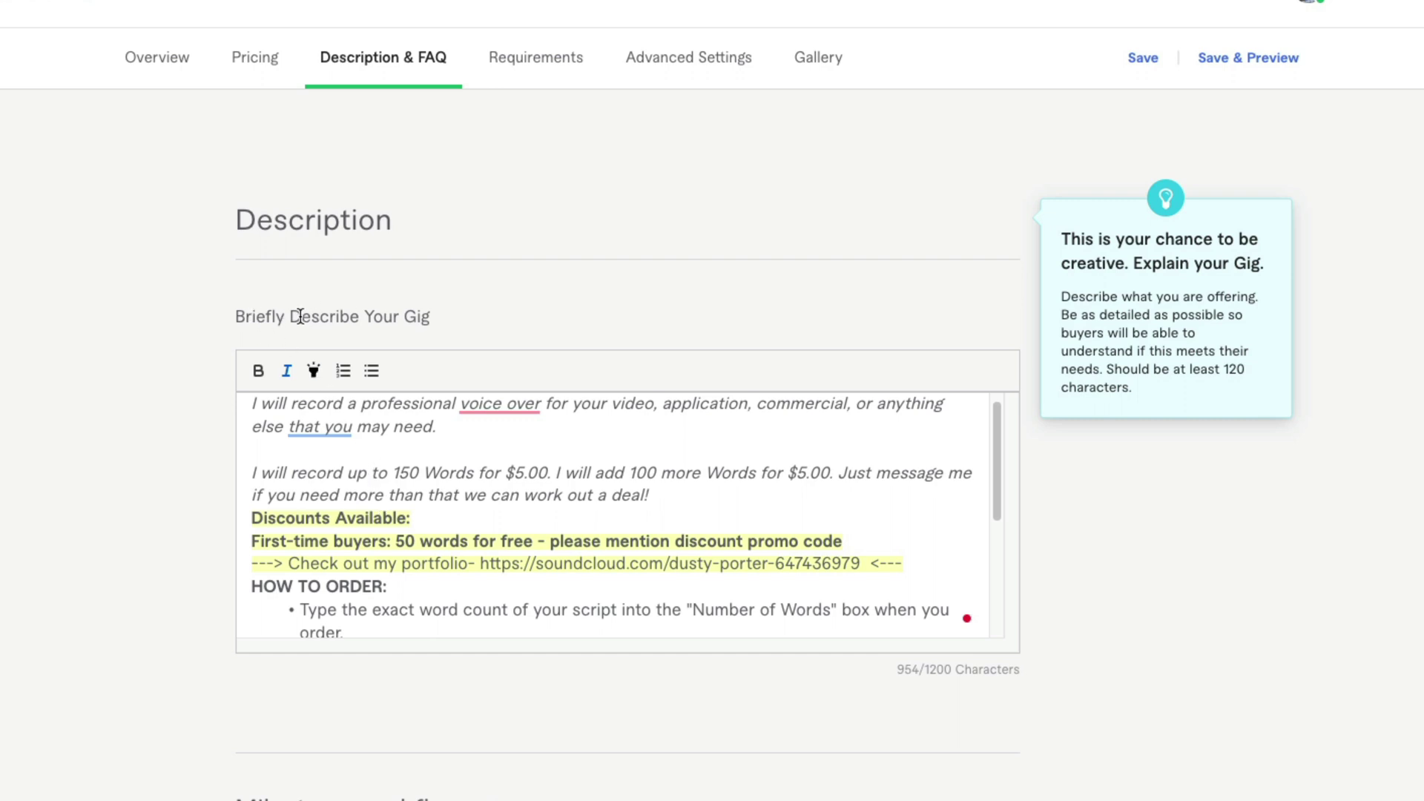
{"action": "scroll", "coordinate": [524, 555], "scroll_direction": "down", "scroll_amount": 4}
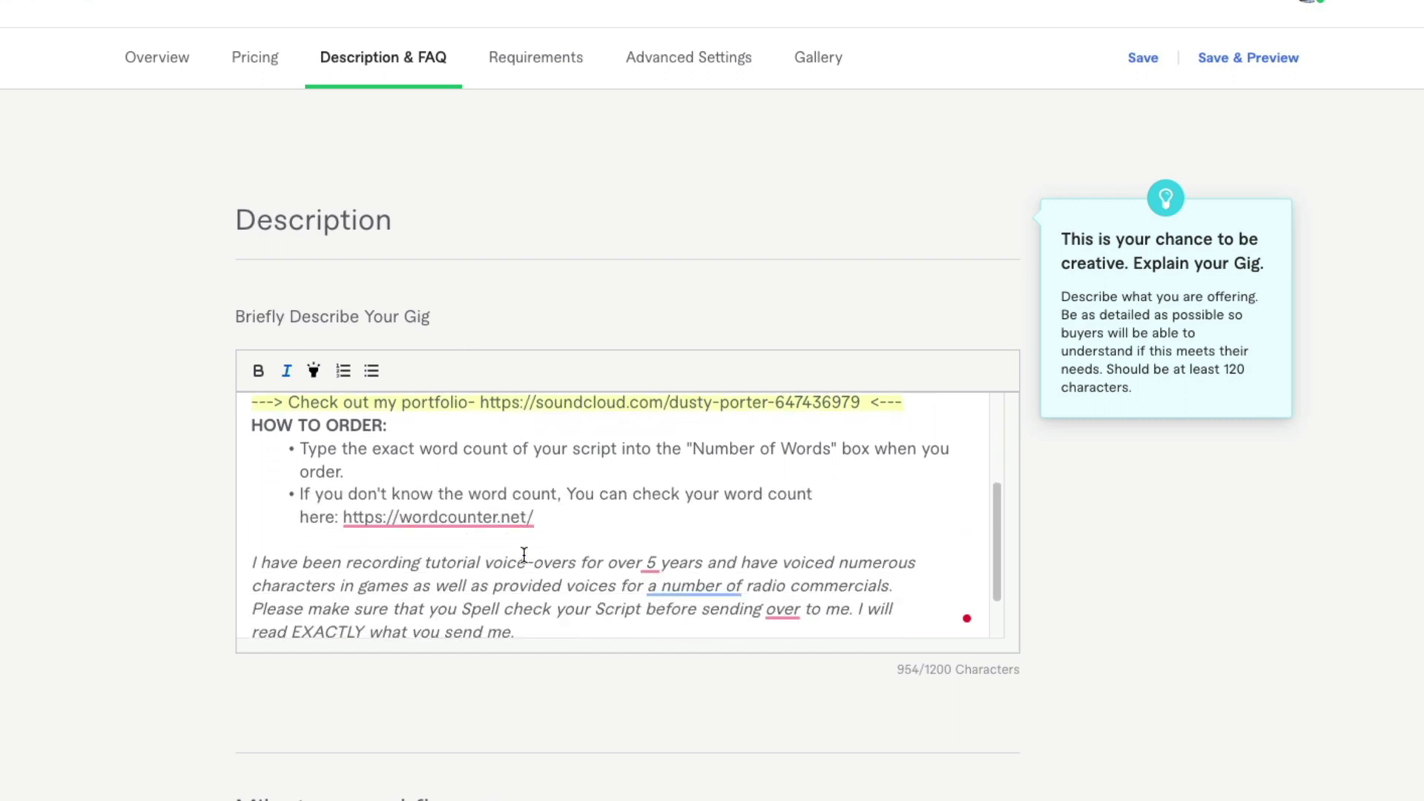
{"action": "scroll", "coordinate": [525, 556], "scroll_direction": "up", "scroll_amount": 2}
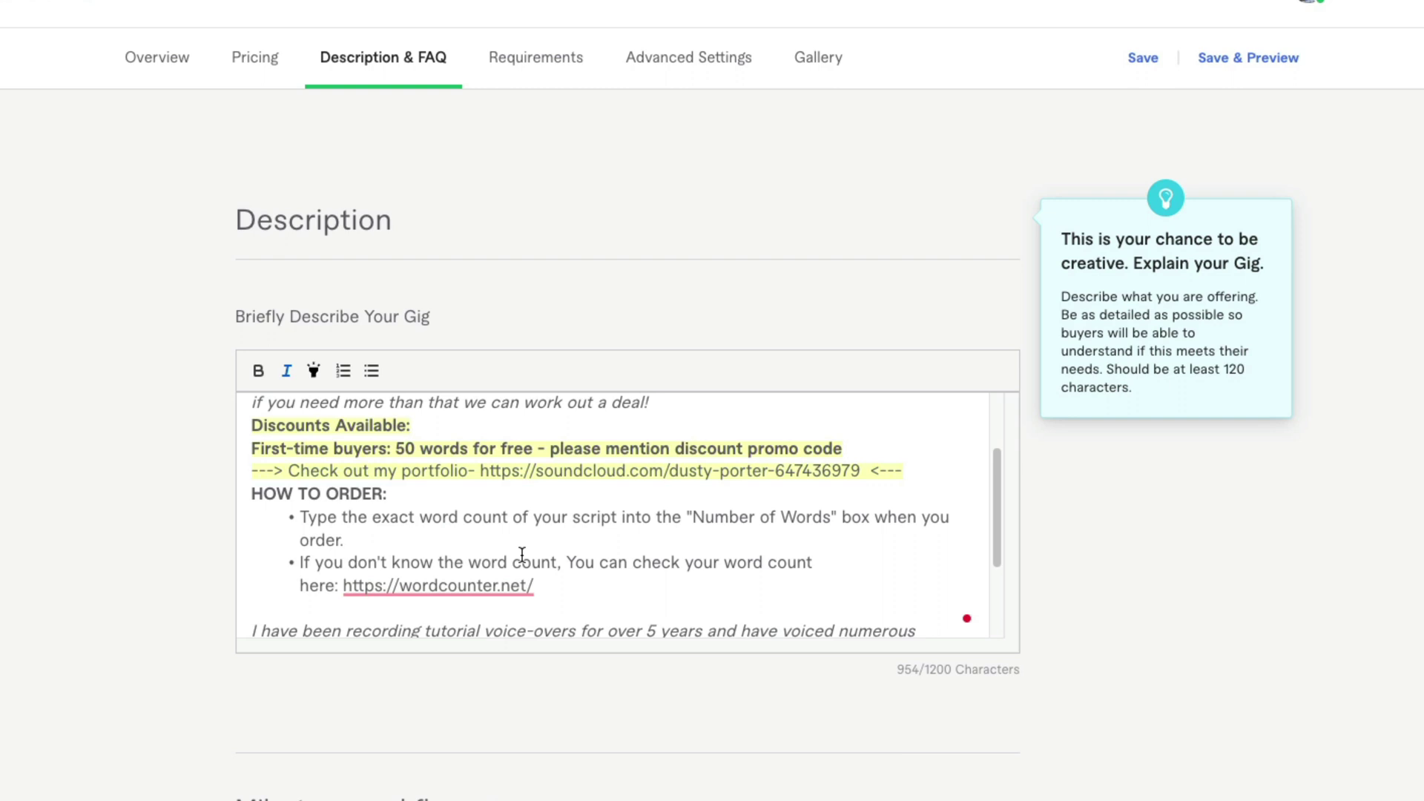
{"action": "scroll", "coordinate": [522, 554], "scroll_direction": "down", "scroll_amount": 3}
{"action": "scroll", "coordinate": [522, 555], "scroll_direction": "down", "scroll_amount": 1}
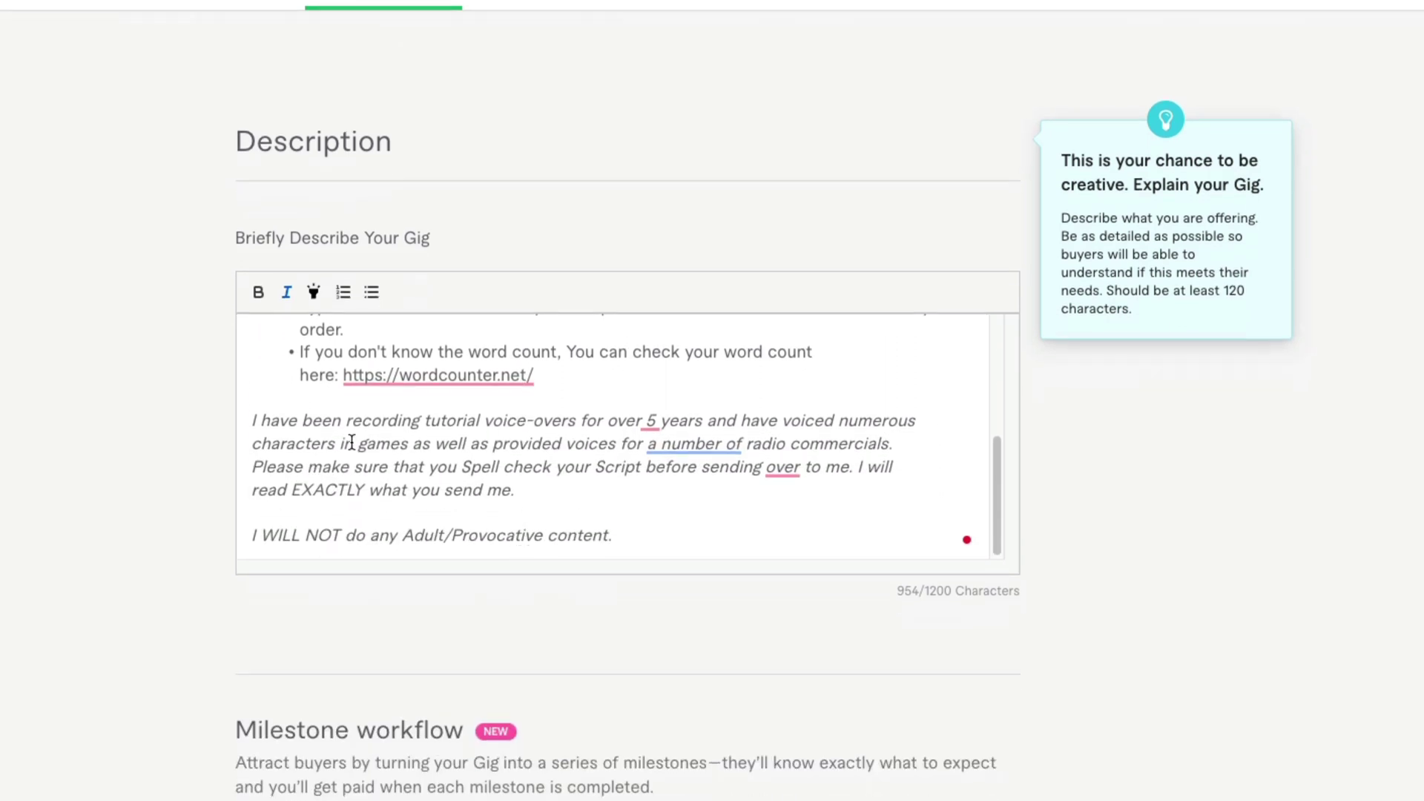
{"action": "scroll", "coordinate": [480, 498], "scroll_direction": "up", "scroll_amount": 5}
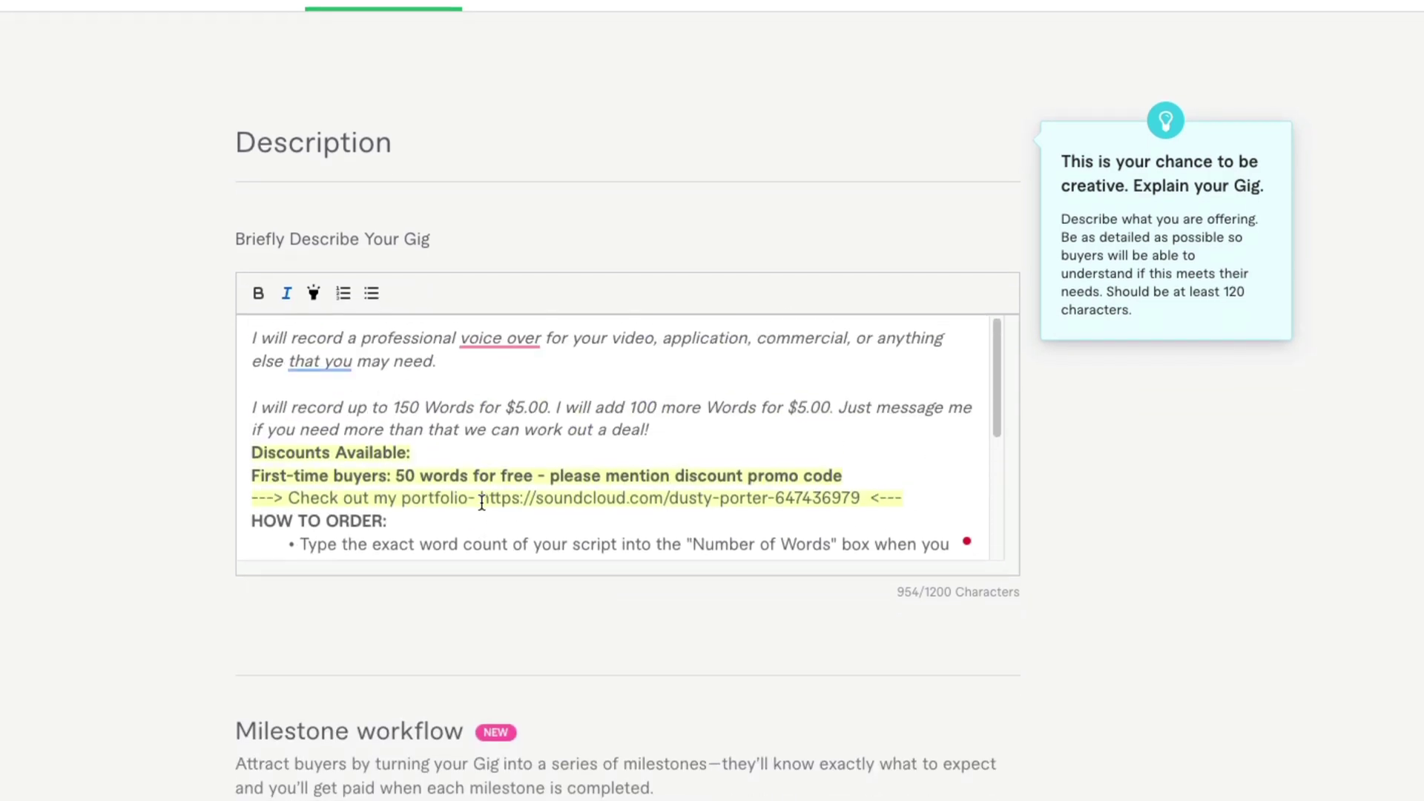
{"action": "scroll", "coordinate": [482, 501], "scroll_direction": "up", "scroll_amount": 1}
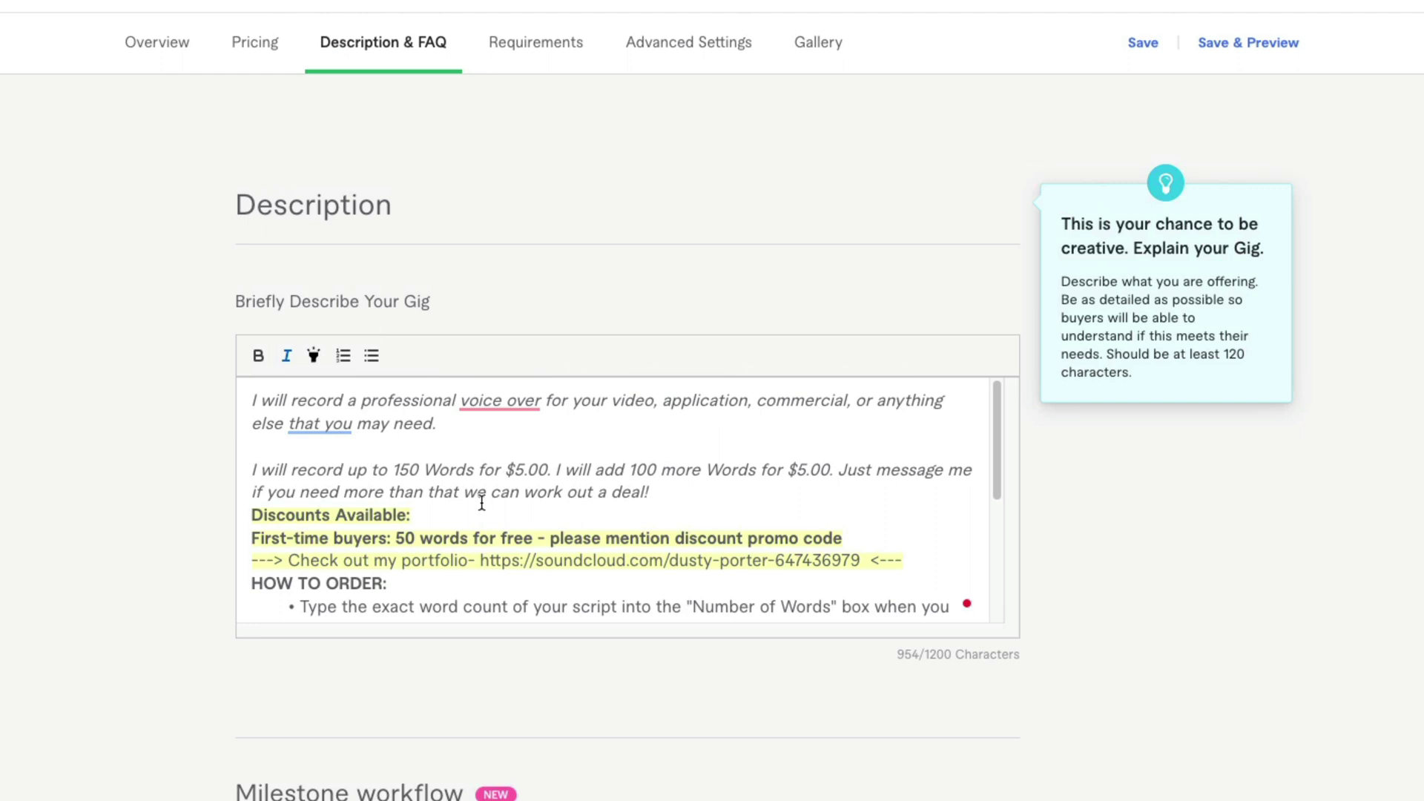
{"action": "left_click", "coordinate": [664, 493]}
{"action": "key", "text": "Return"}
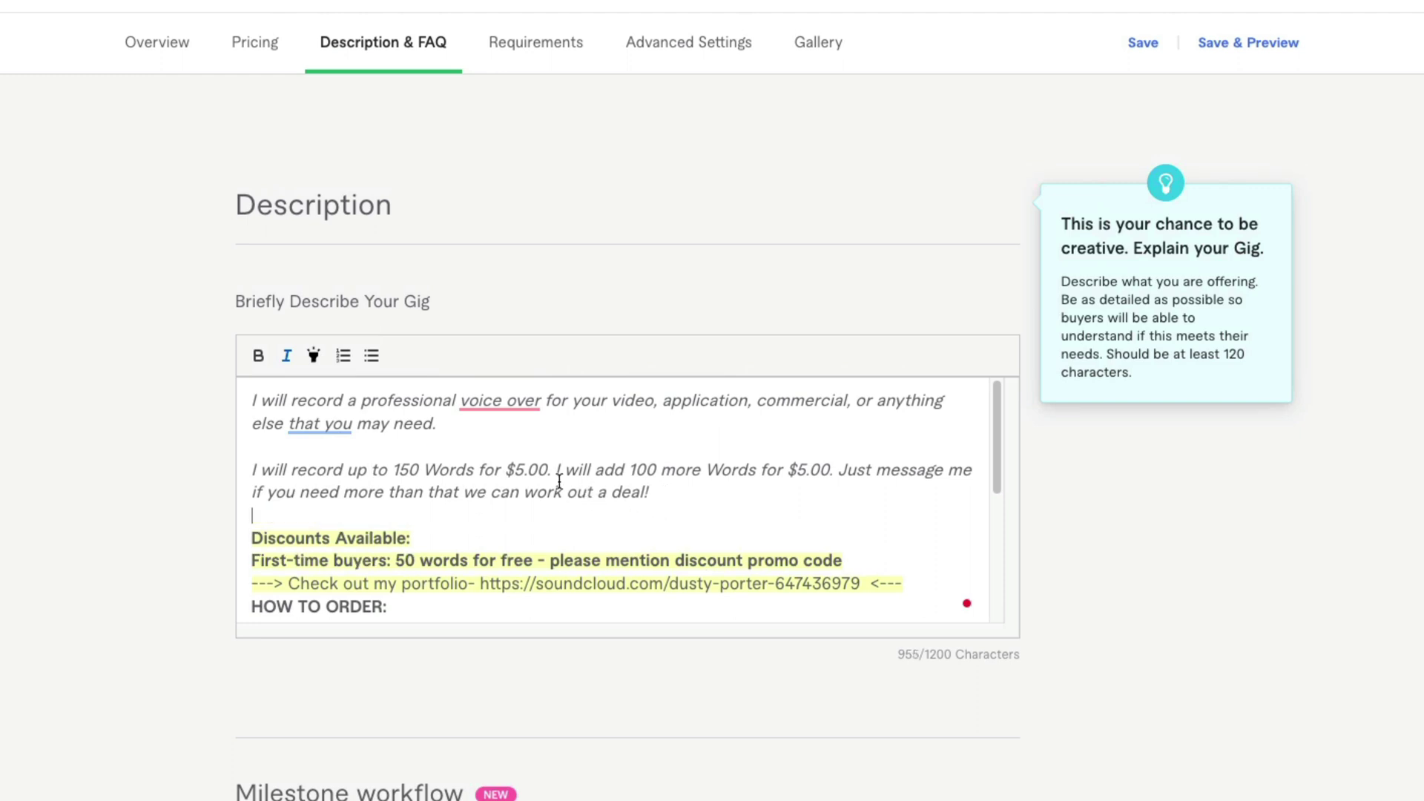
Step: Revert the Grammarly 'voiceover' correction so it stays 'voice over'
{"action": "left_click", "coordinate": [513, 407]}
{"action": "left_click", "coordinate": [498, 453]}
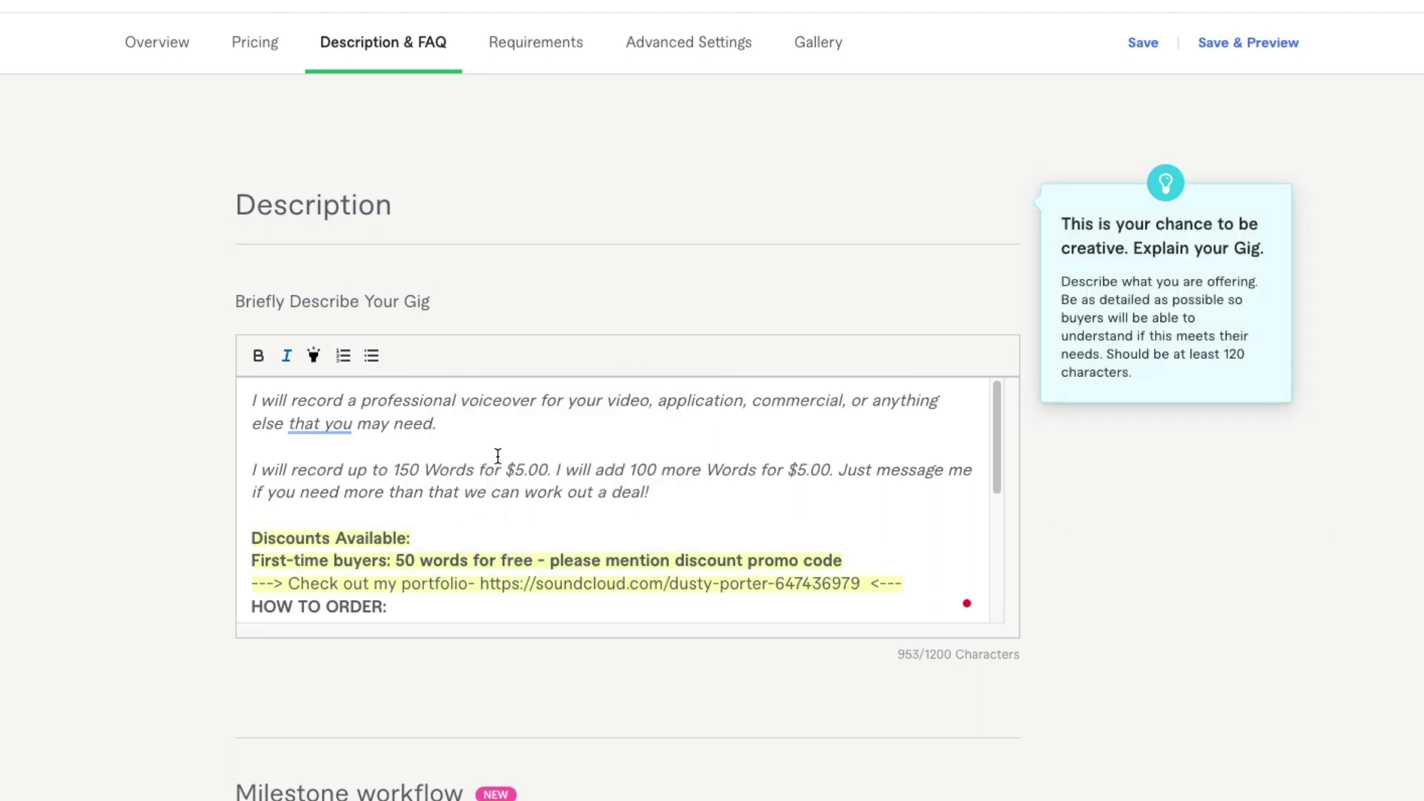
{"action": "left_click", "coordinate": [504, 402]}
Step: Insert a blank line before HOW TO ORDER: in the description
{"action": "mouse_move", "coordinate": [320, 431]}
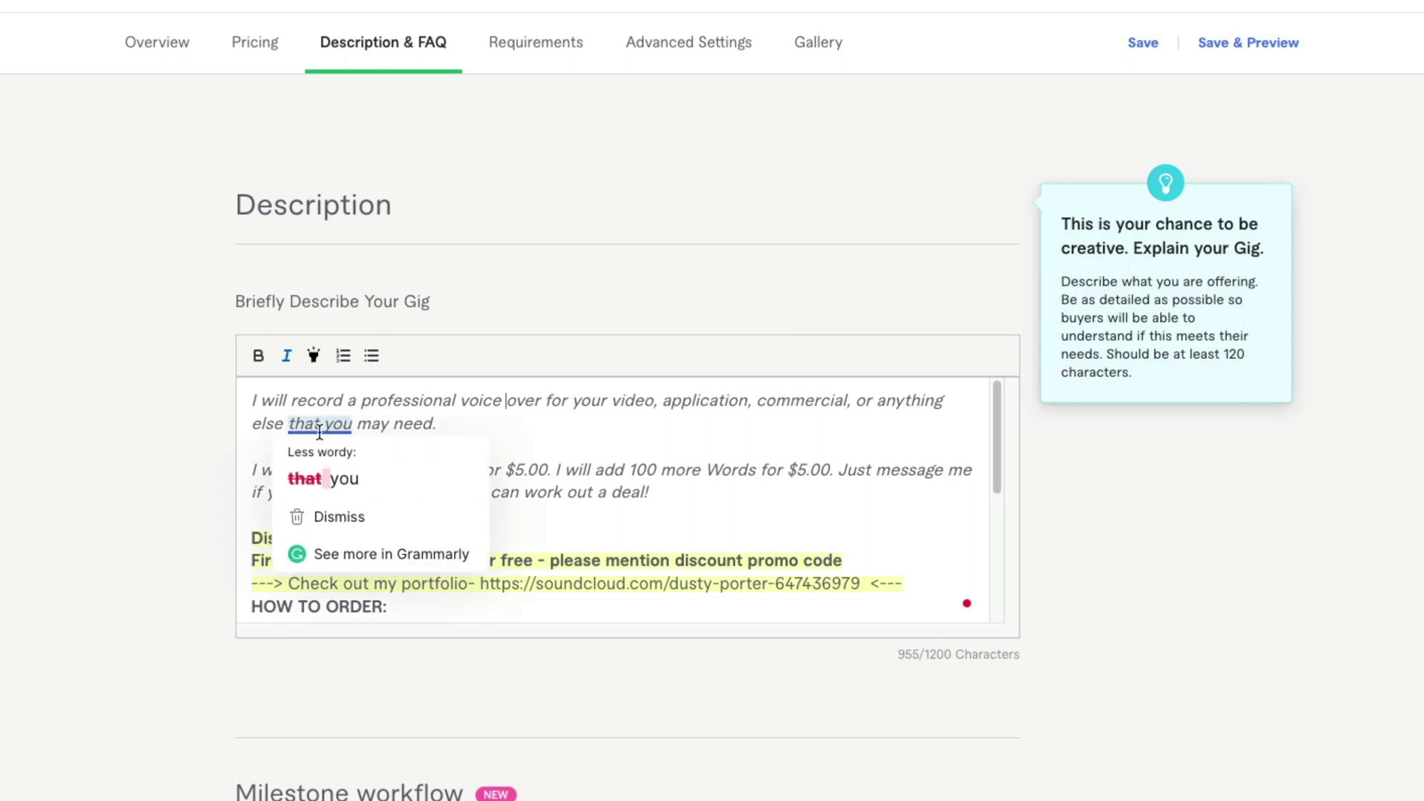
{"action": "scroll", "coordinate": [344, 484], "scroll_direction": "down", "scroll_amount": 2}
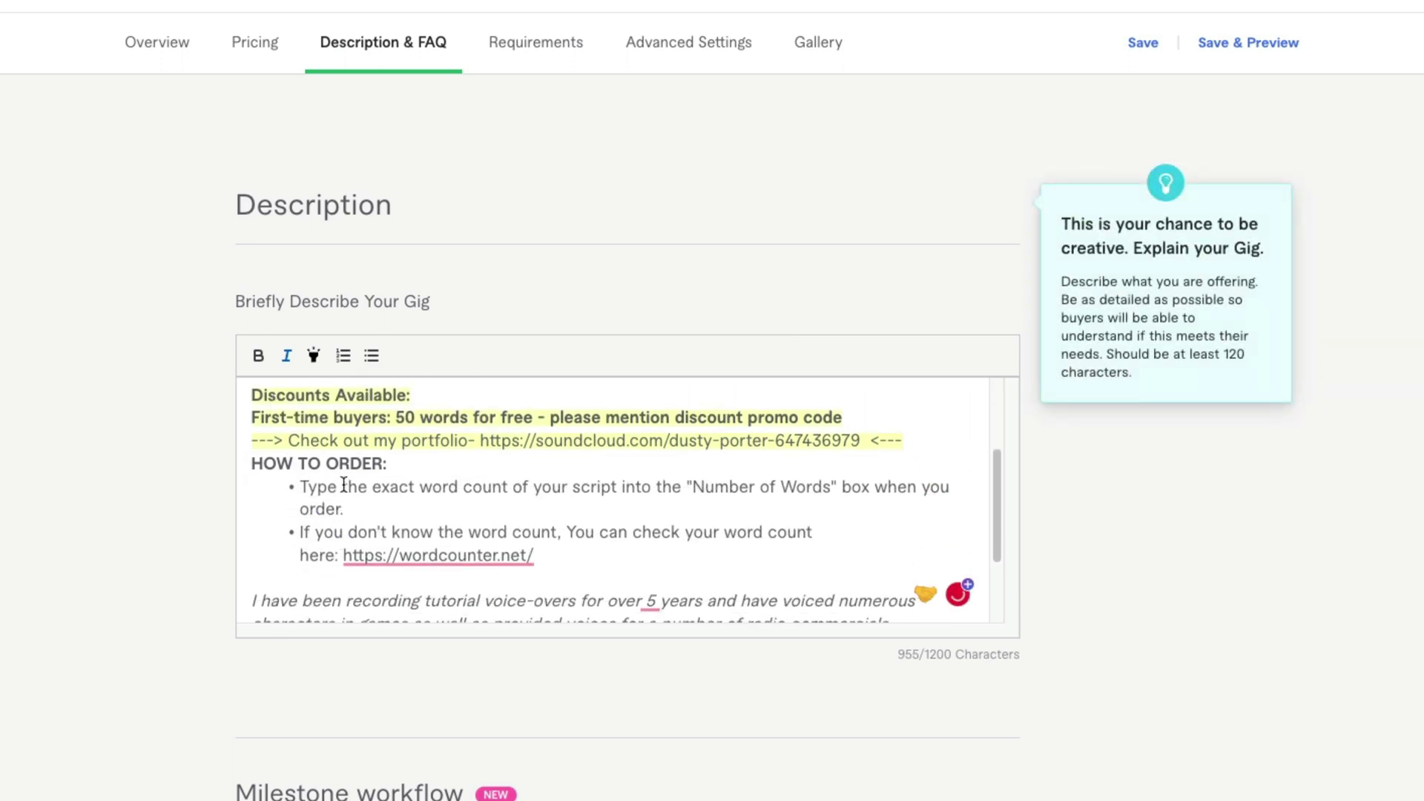
{"action": "left_click", "coordinate": [252, 463]}
{"action": "key", "text": "Return"}
{"action": "scroll", "coordinate": [518, 500], "scroll_direction": "down", "scroll_amount": 1}
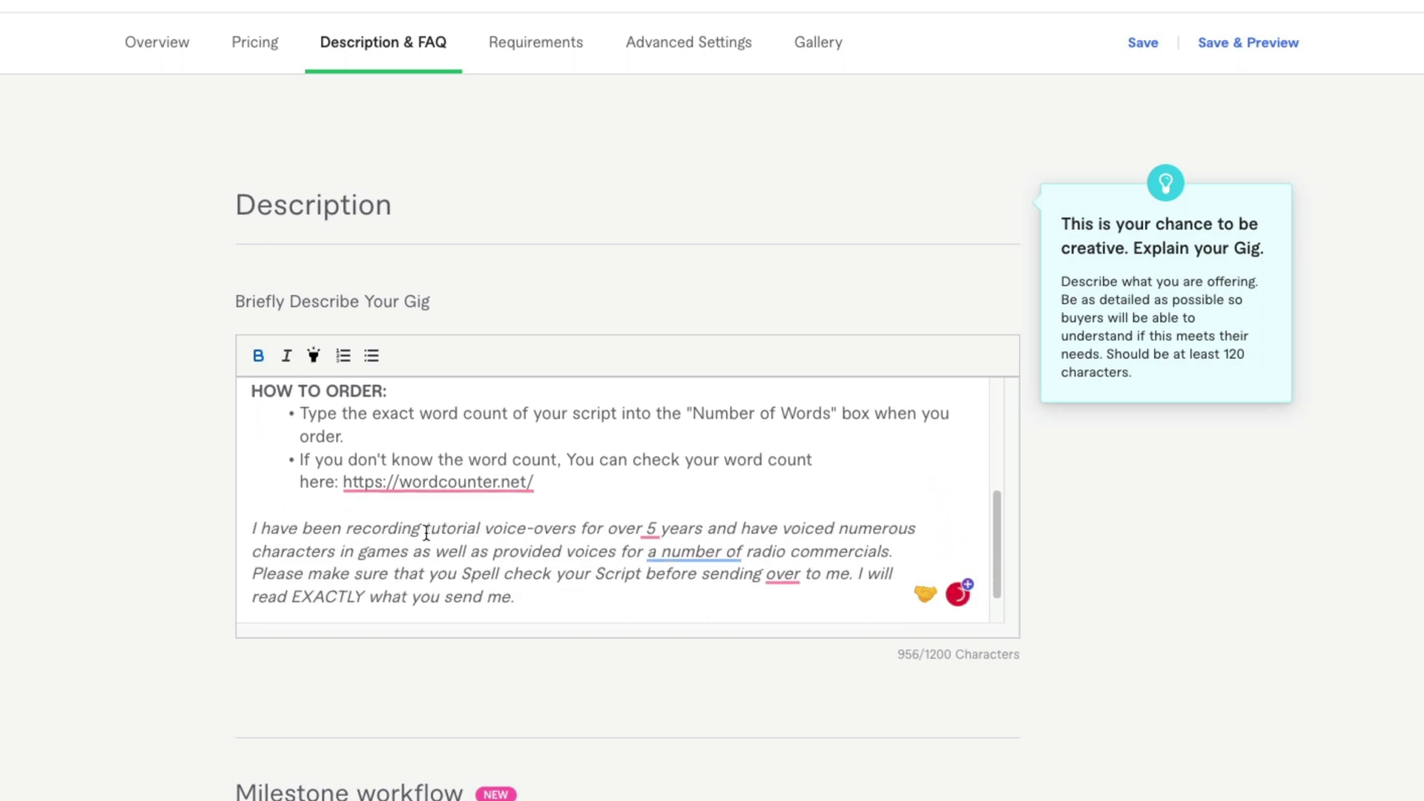
{"action": "scroll", "coordinate": [426, 532], "scroll_direction": "down", "scroll_amount": 1}
{"action": "scroll", "coordinate": [444, 533], "scroll_direction": "down", "scroll_amount": 1}
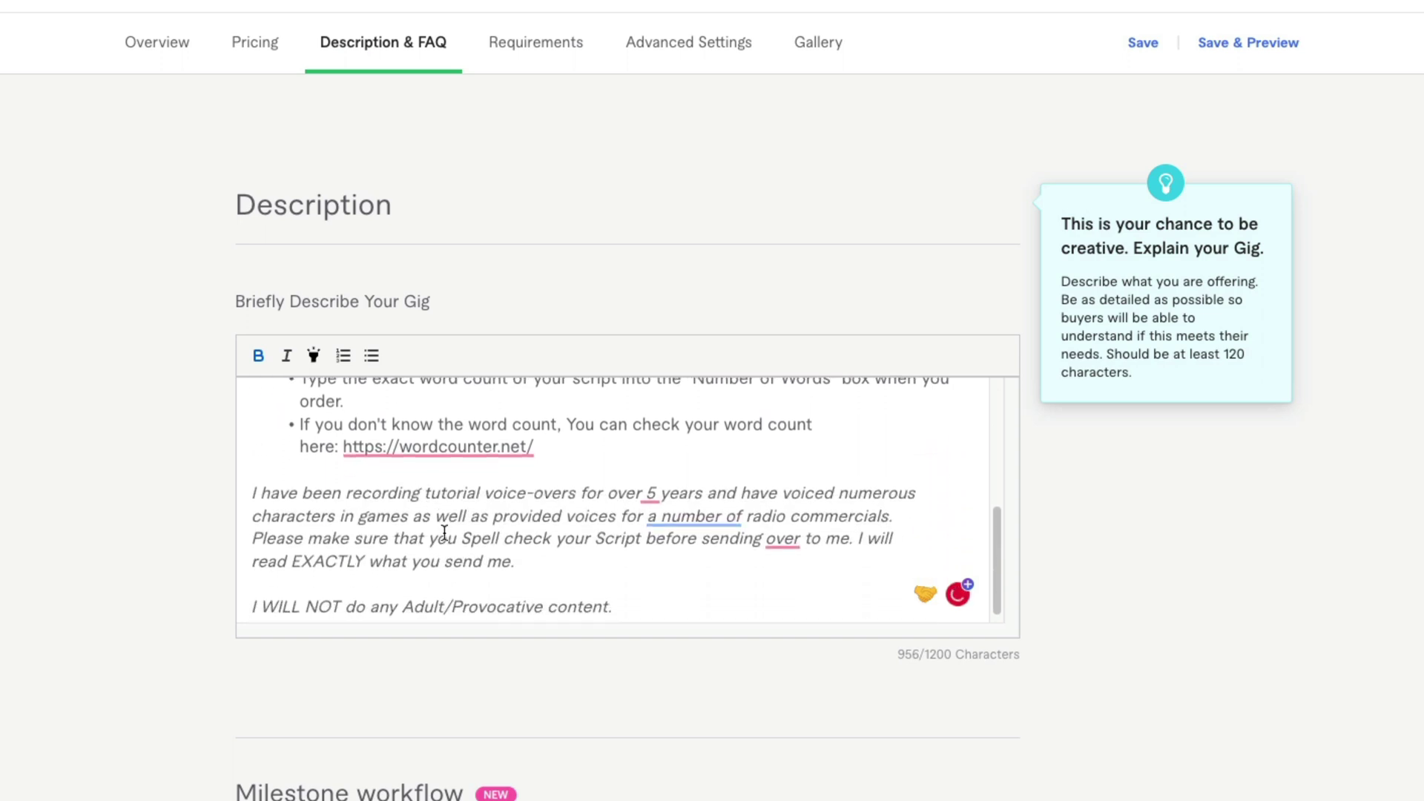
{"action": "scroll", "coordinate": [191, 356], "scroll_direction": "down", "scroll_amount": 3}
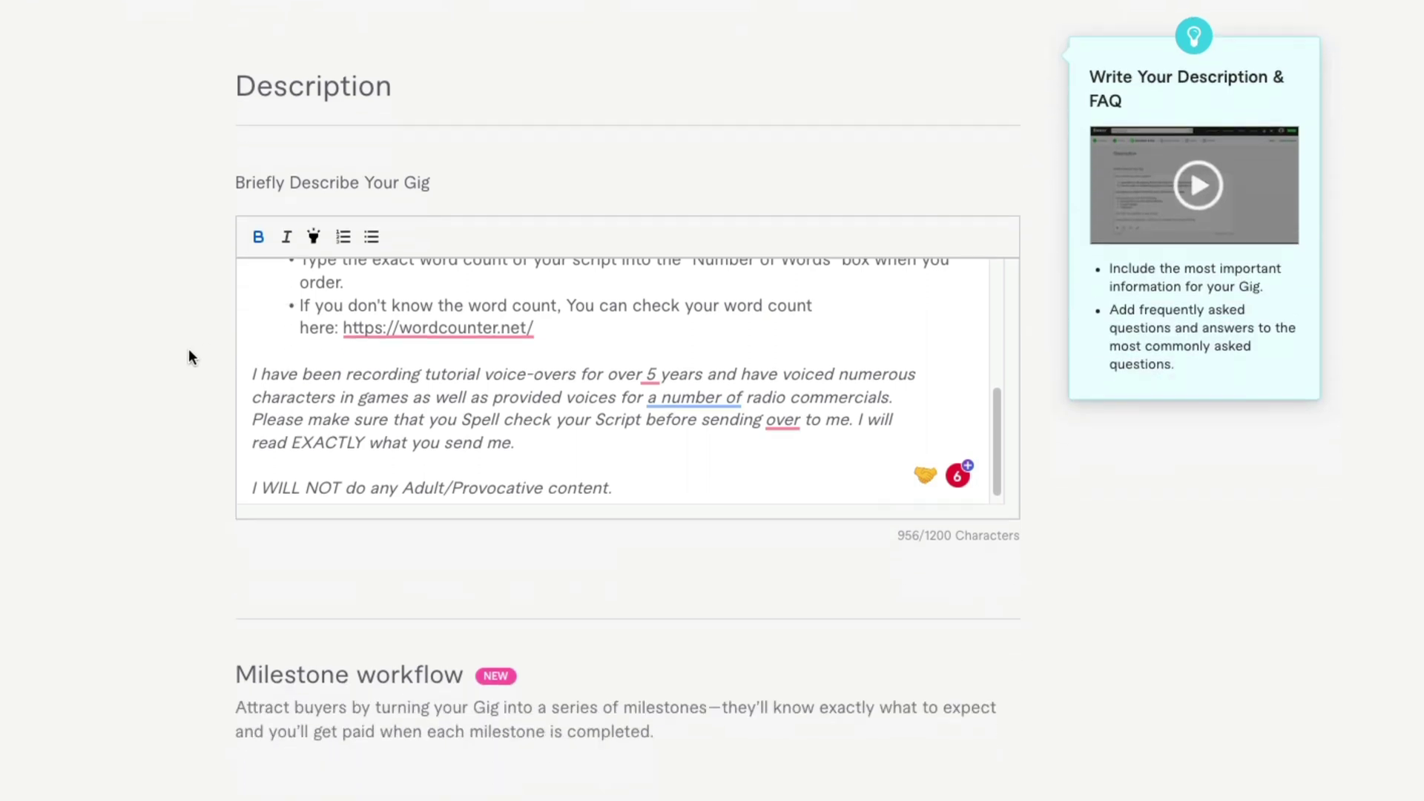
{"action": "scroll", "coordinate": [169, 345], "scroll_direction": "down", "scroll_amount": 3}
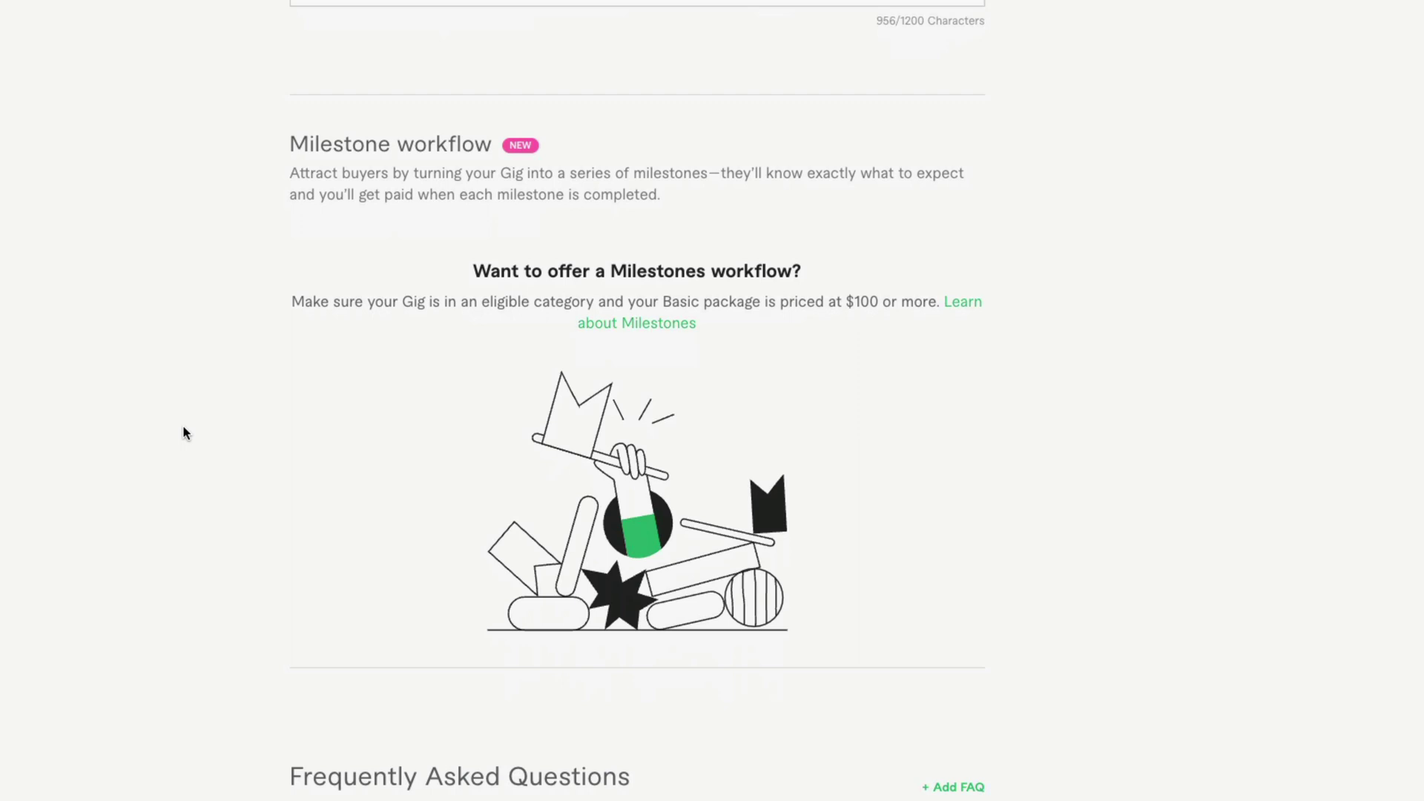
{"action": "scroll", "coordinate": [172, 395], "scroll_direction": "down", "scroll_amount": 1}
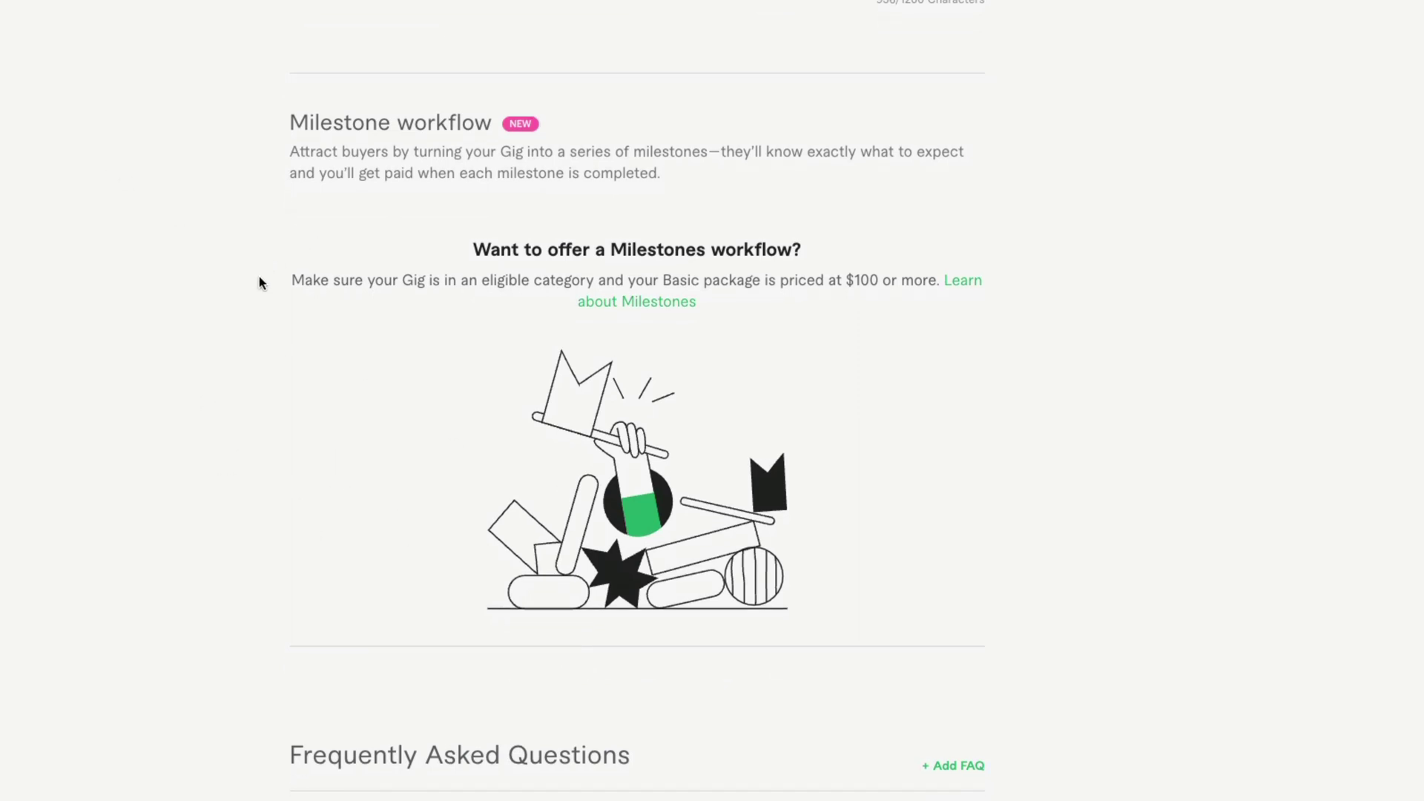
{"action": "scroll", "coordinate": [261, 282], "scroll_direction": "down", "scroll_amount": 4}
{"action": "scroll", "coordinate": [252, 292], "scroll_direction": "down", "scroll_amount": 3}
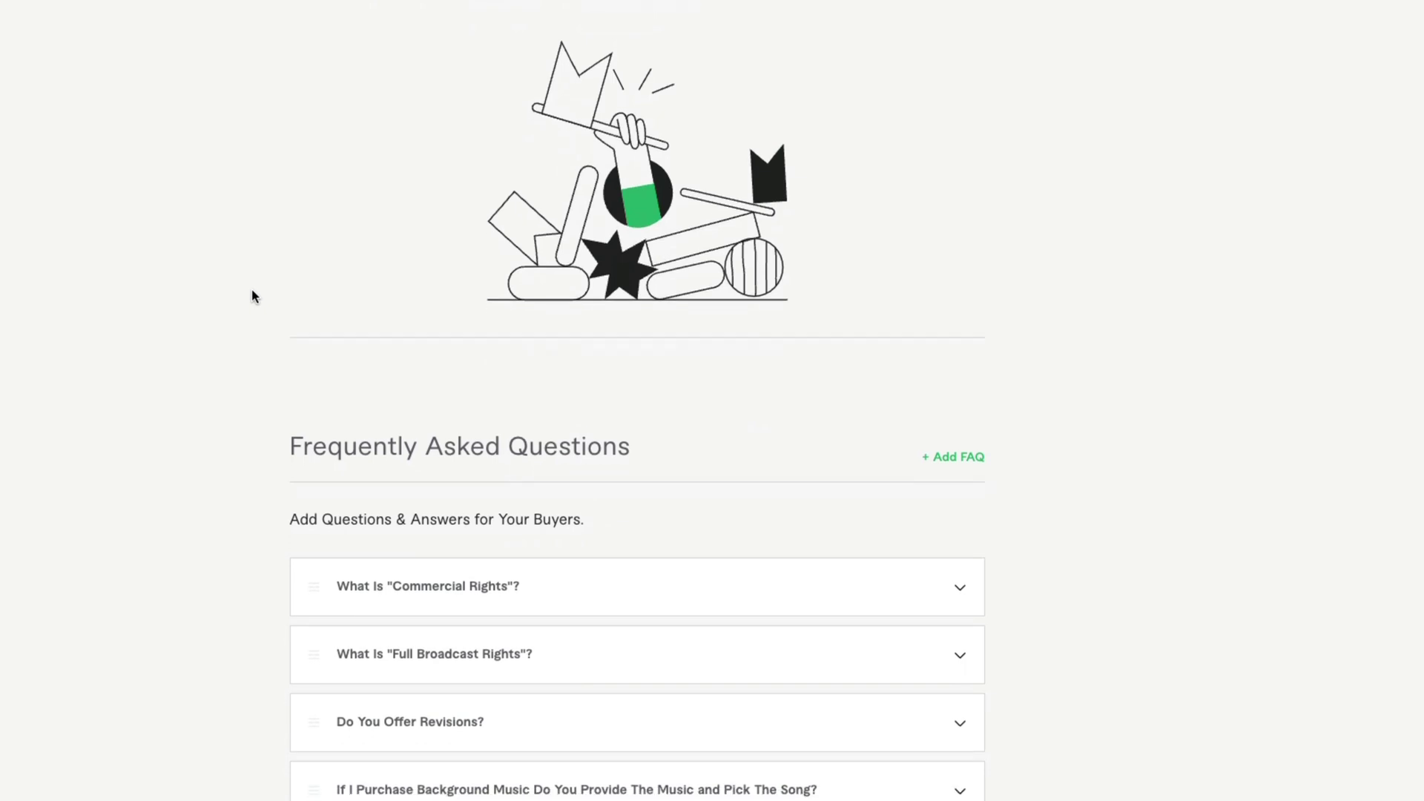
{"action": "scroll", "coordinate": [237, 291], "scroll_direction": "down", "scroll_amount": 3}
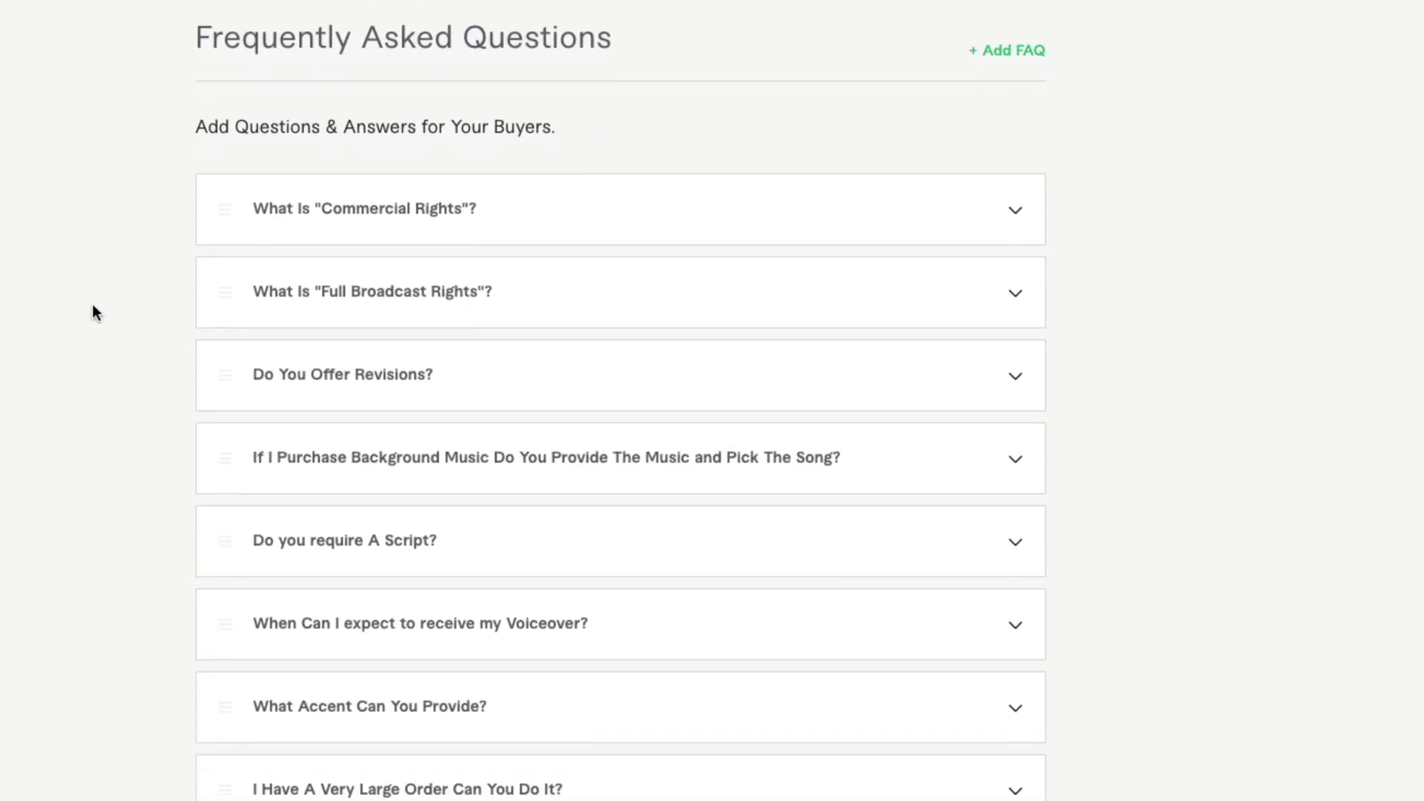
{"action": "scroll", "coordinate": [92, 306], "scroll_direction": "down", "scroll_amount": 1}
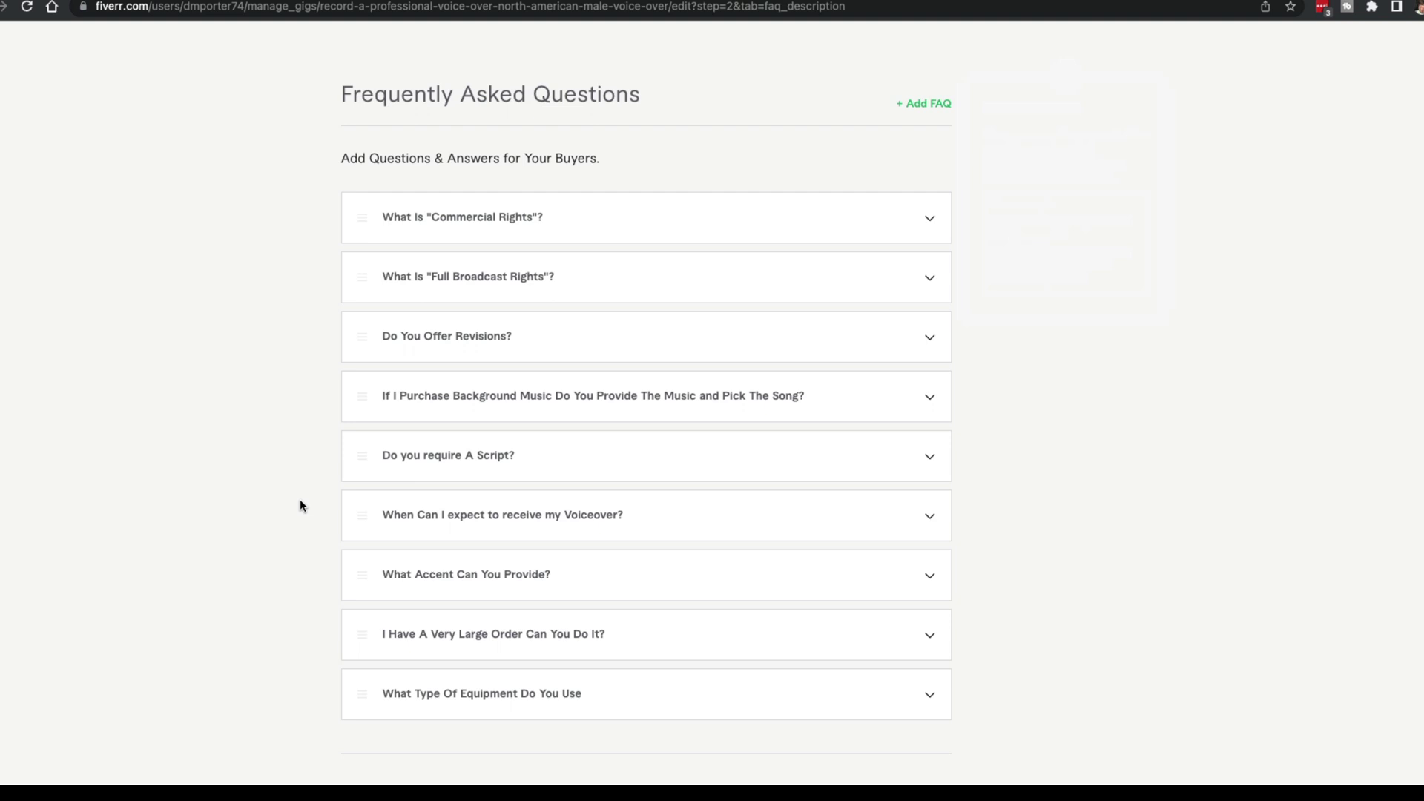
{"action": "scroll", "coordinate": [299, 506], "scroll_direction": "down", "scroll_amount": 1}
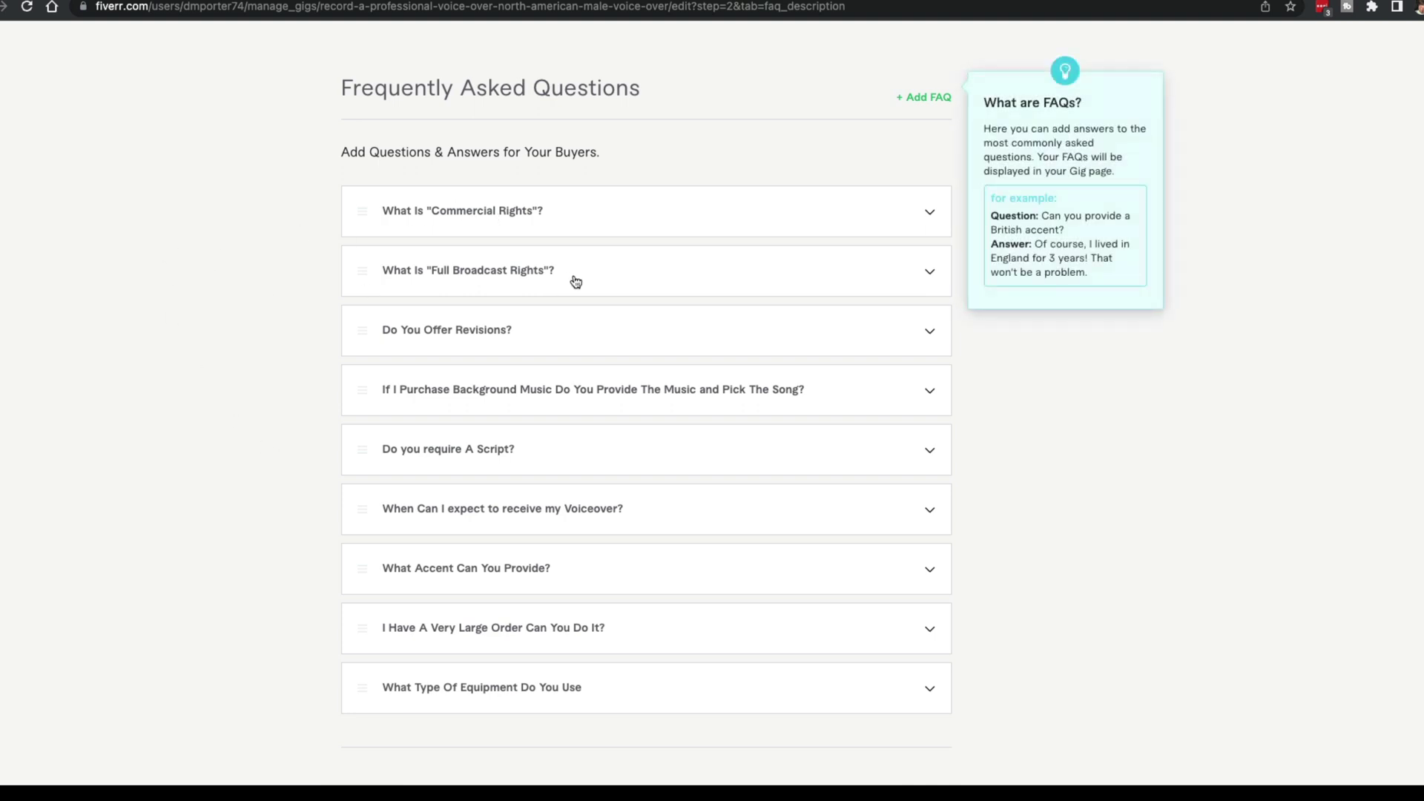
{"action": "scroll", "coordinate": [474, 473], "scroll_direction": "down", "scroll_amount": 1}
{"action": "scroll", "coordinate": [242, 622], "scroll_direction": "down", "scroll_amount": 2}
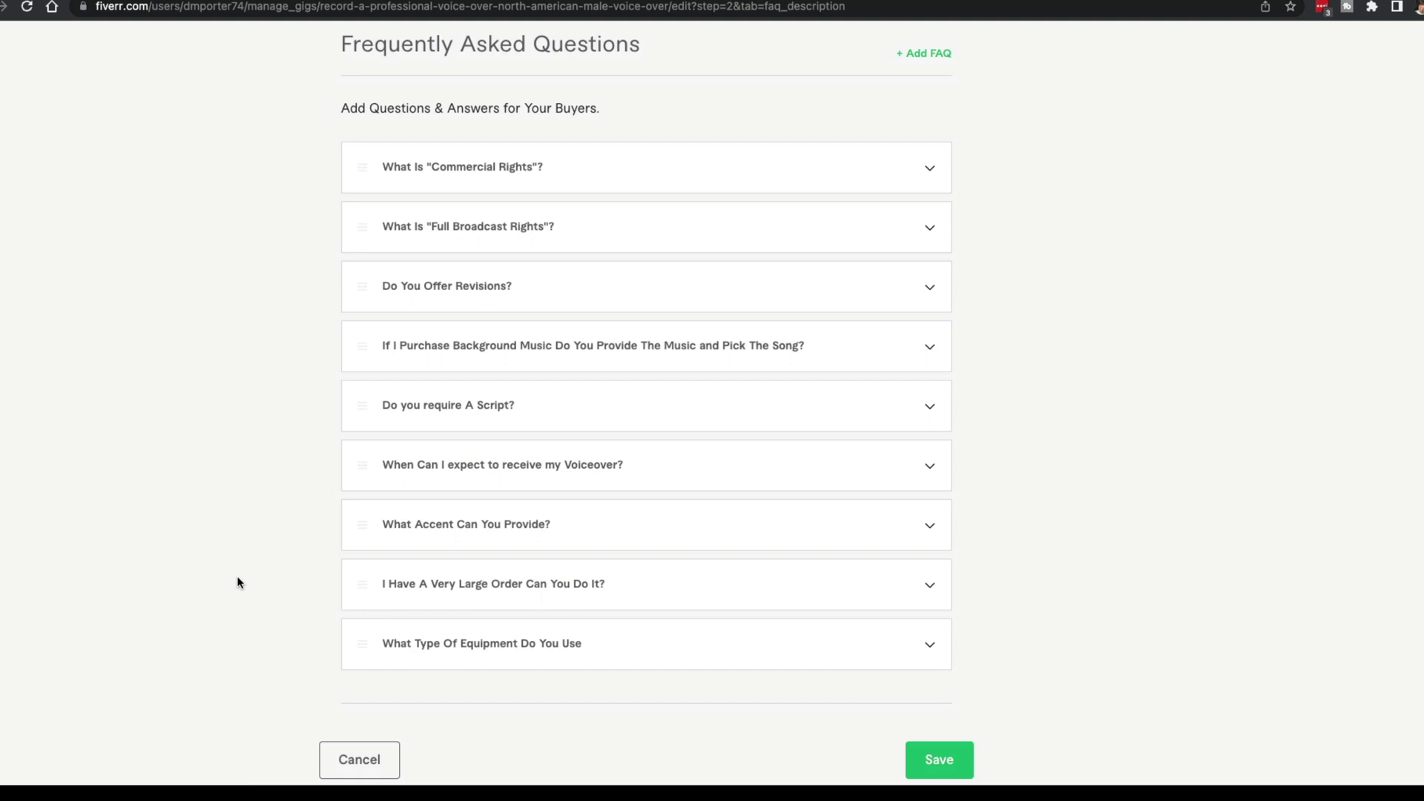
{"action": "scroll", "coordinate": [241, 580], "scroll_direction": "up", "scroll_amount": 4}
{"action": "left_click", "coordinate": [939, 183]}
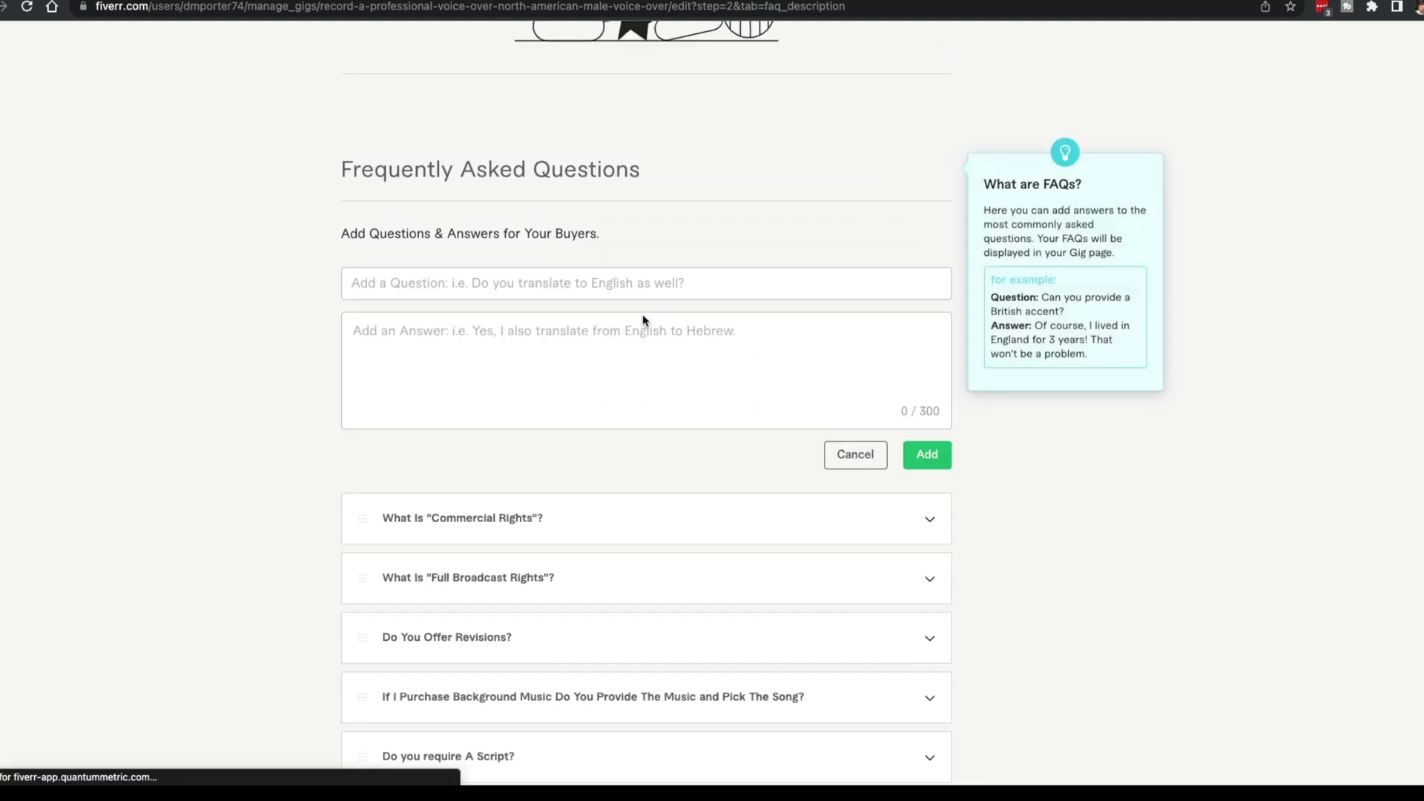
{"action": "left_click", "coordinate": [533, 356]}
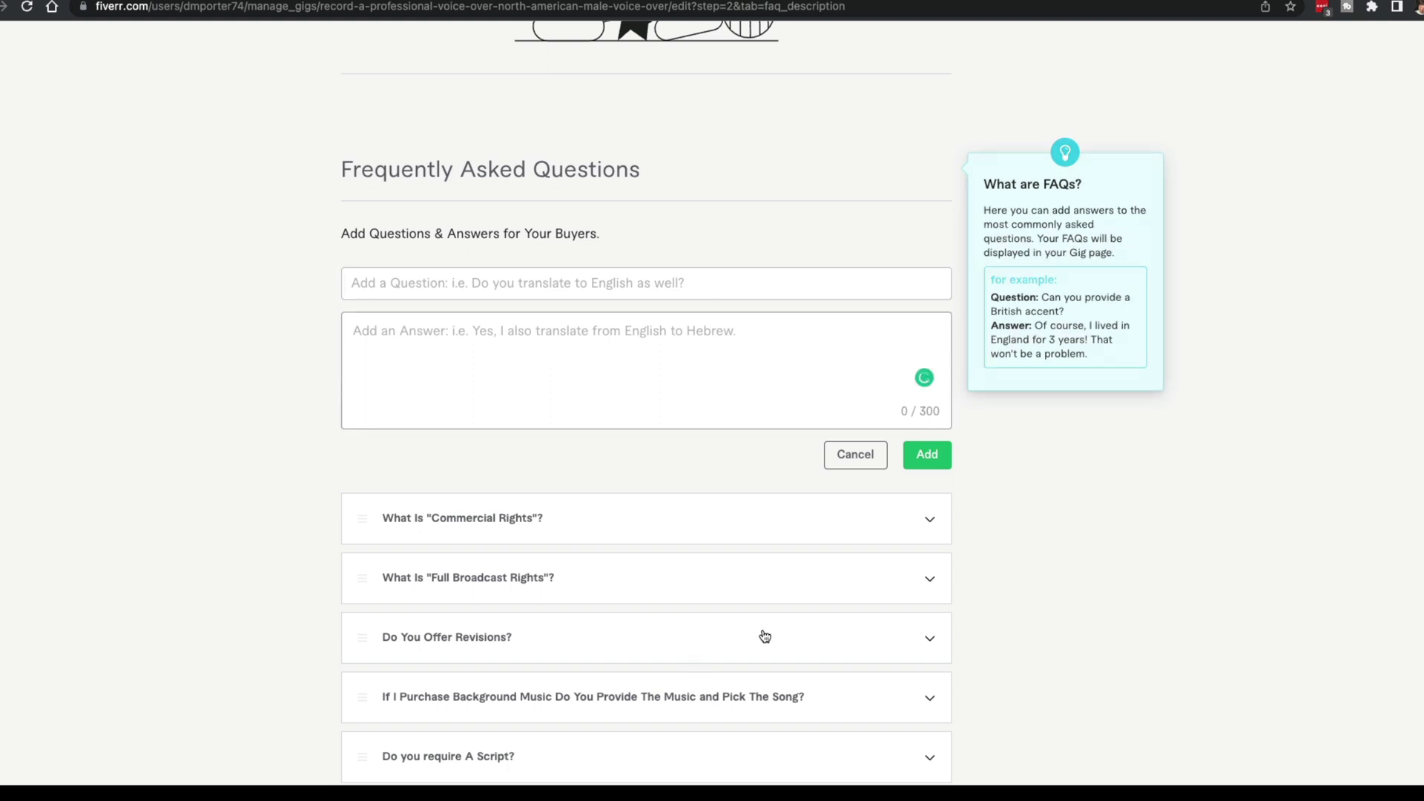
{"action": "left_click", "coordinate": [868, 455]}
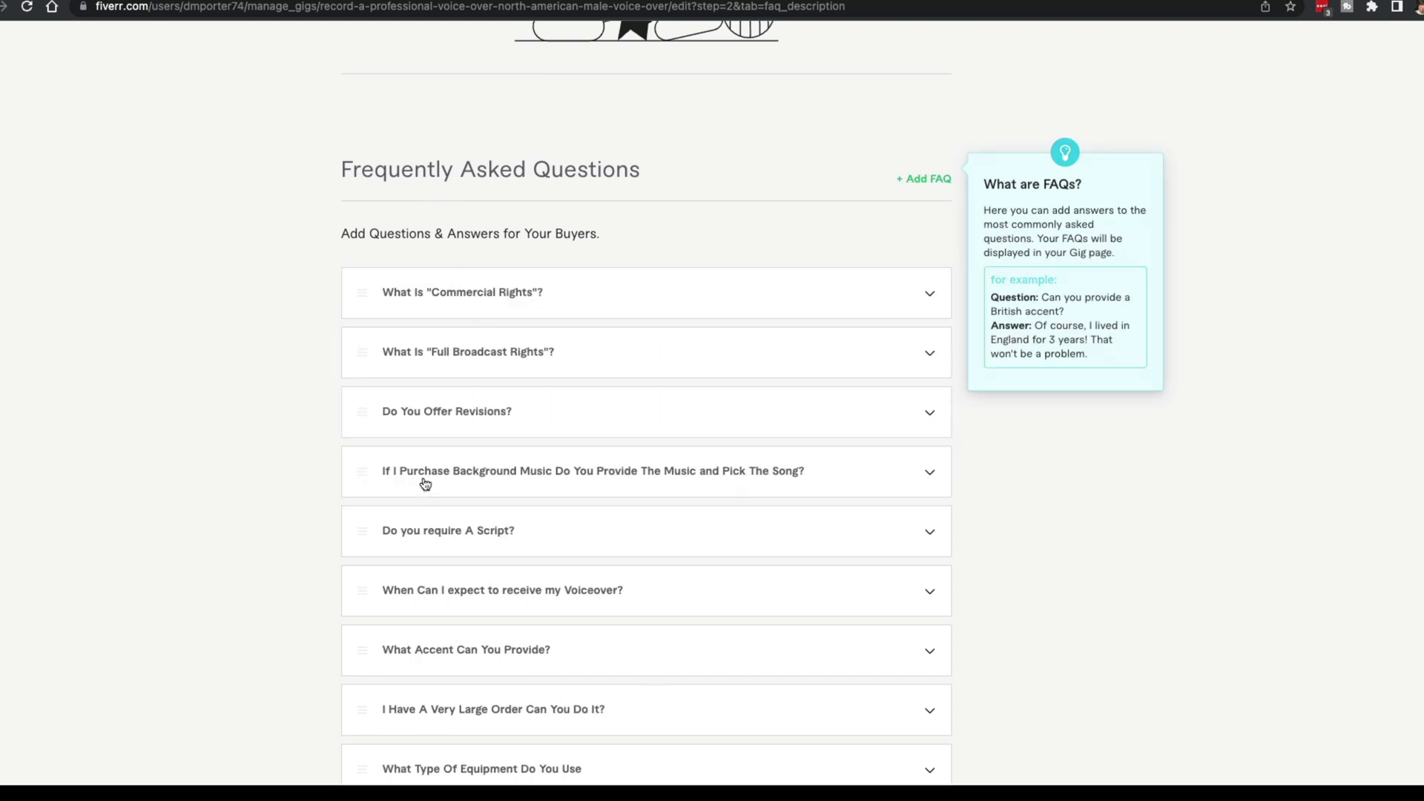
{"action": "scroll", "coordinate": [334, 454], "scroll_direction": "up", "scroll_amount": 15}
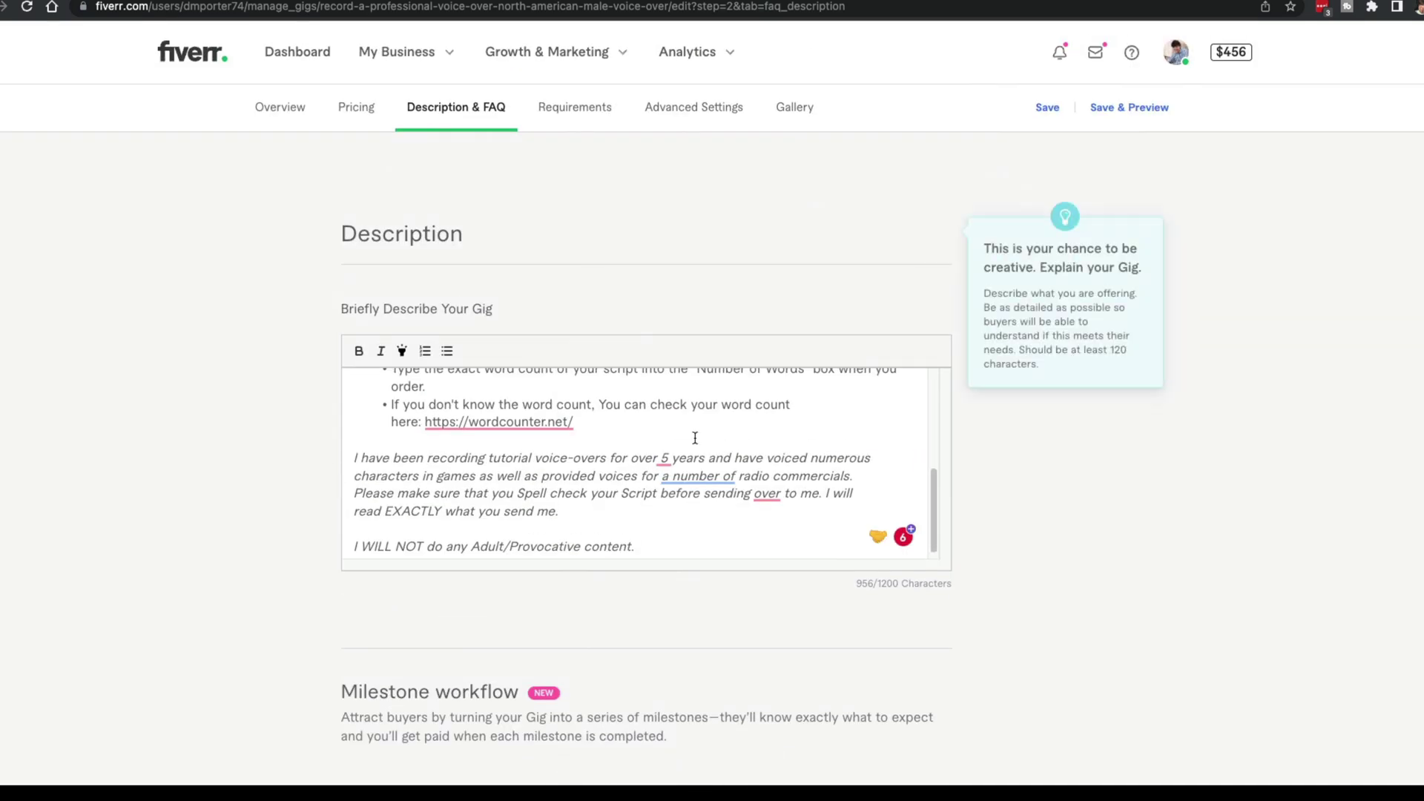
Step: On the Requirements tab, start a new Attachment-format buyer question, then discard it unsaved
{"action": "left_click", "coordinate": [585, 113]}
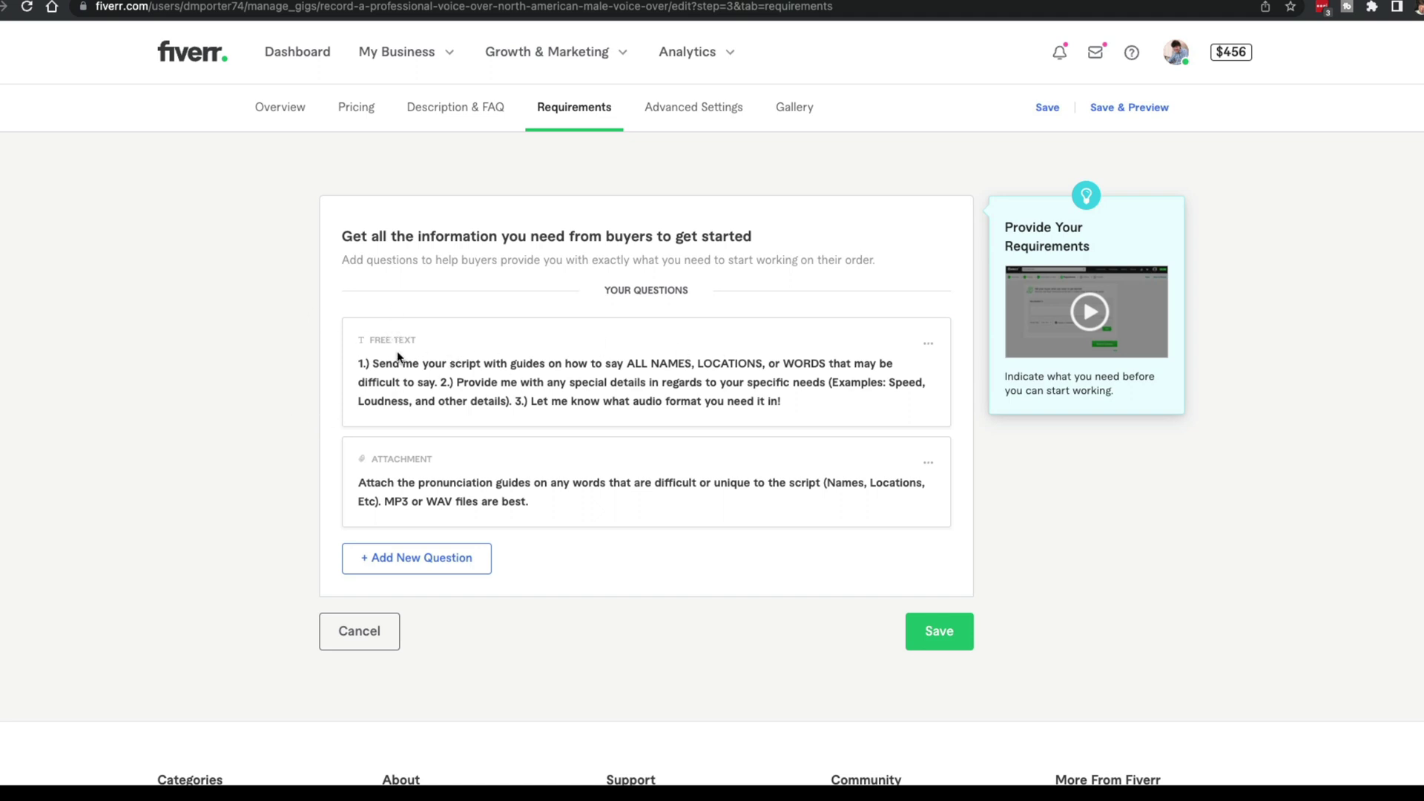
{"action": "left_click", "coordinate": [402, 566]}
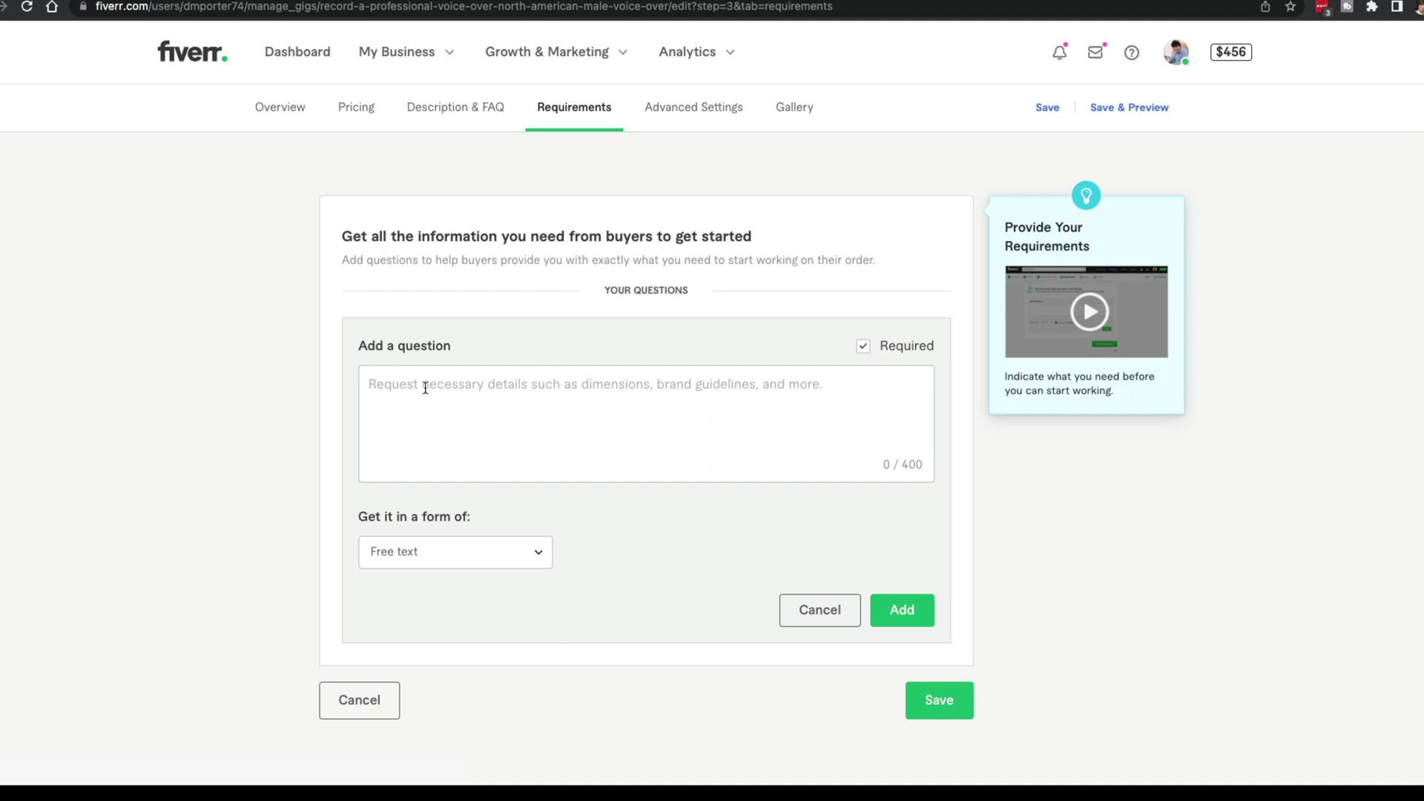
{"action": "left_click", "coordinate": [436, 551]}
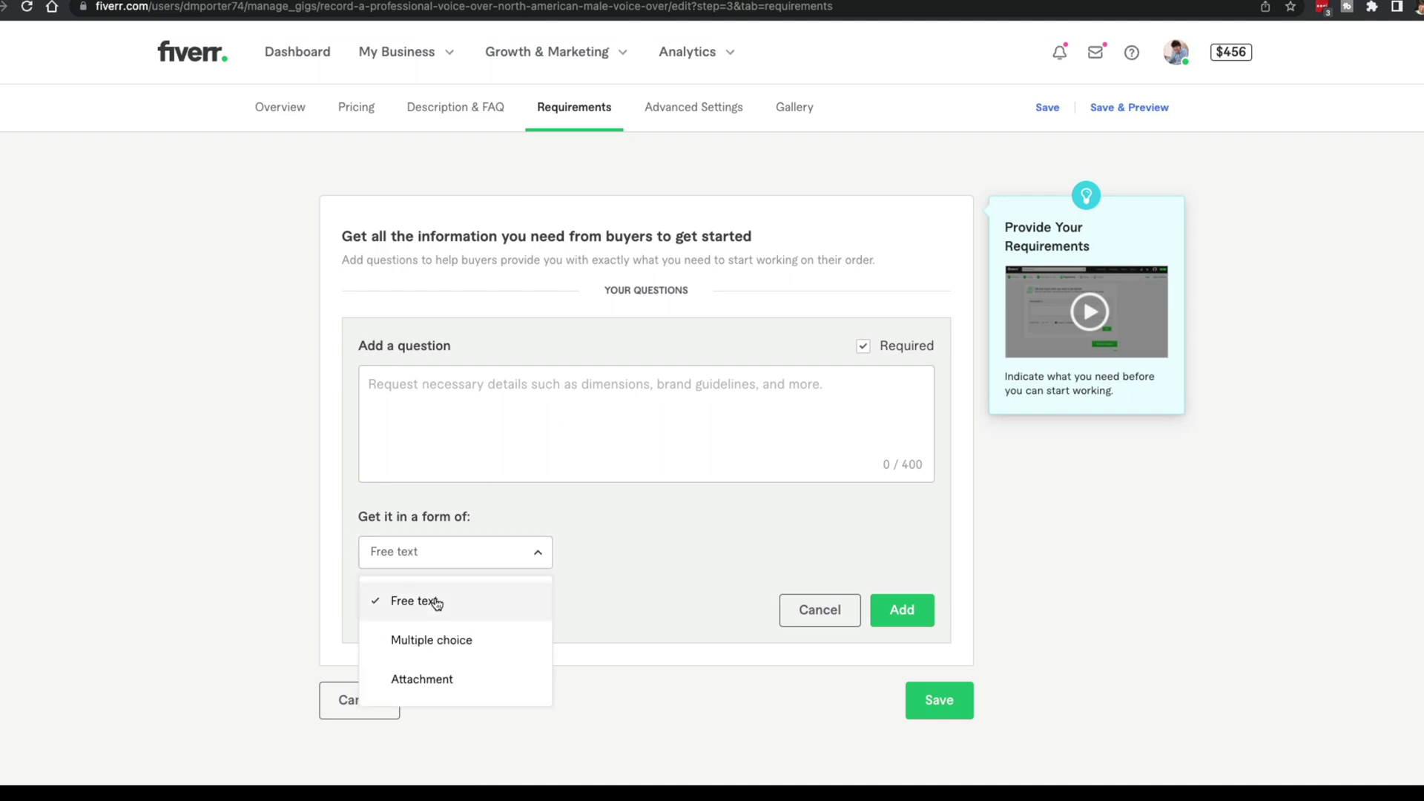
{"action": "left_click", "coordinate": [441, 687]}
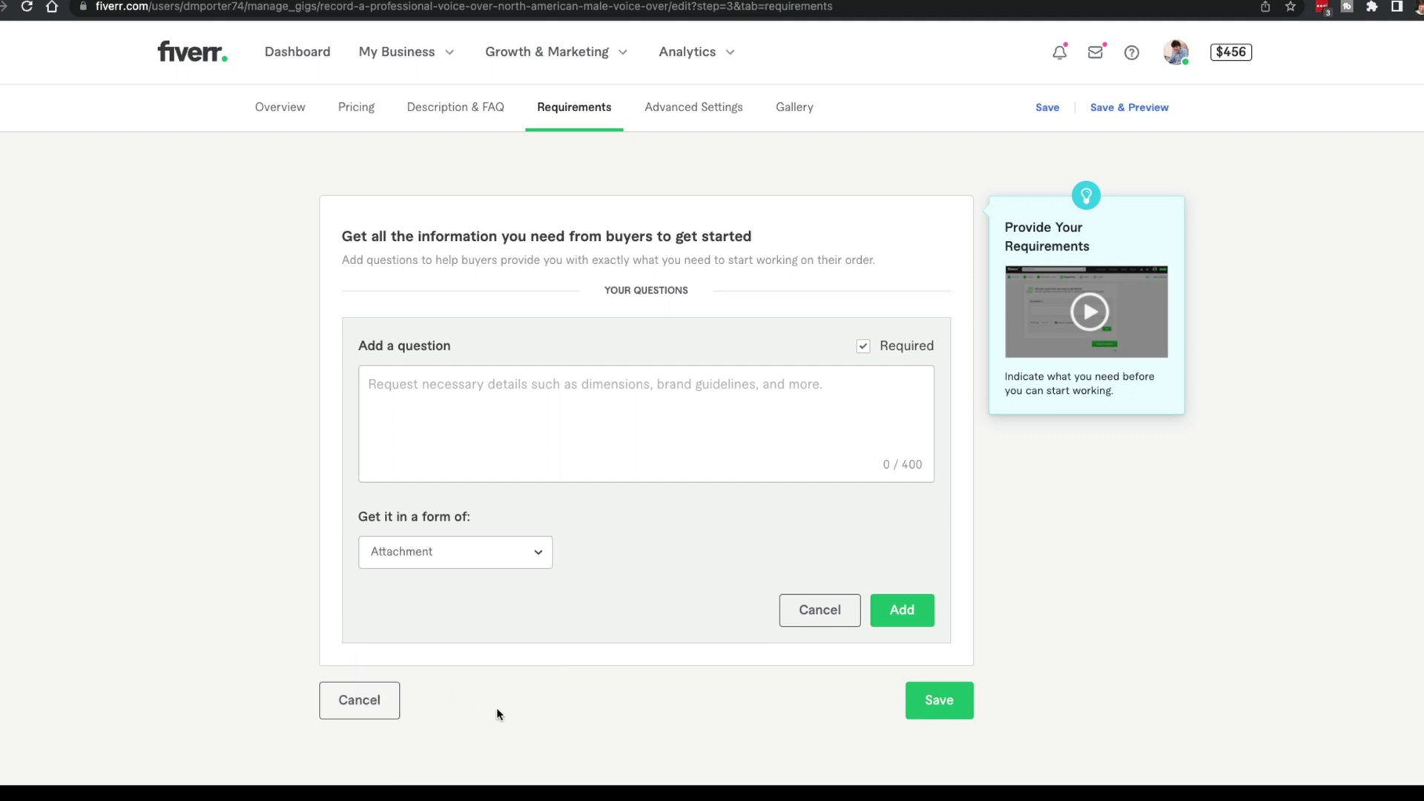
{"action": "left_click", "coordinate": [478, 406]}
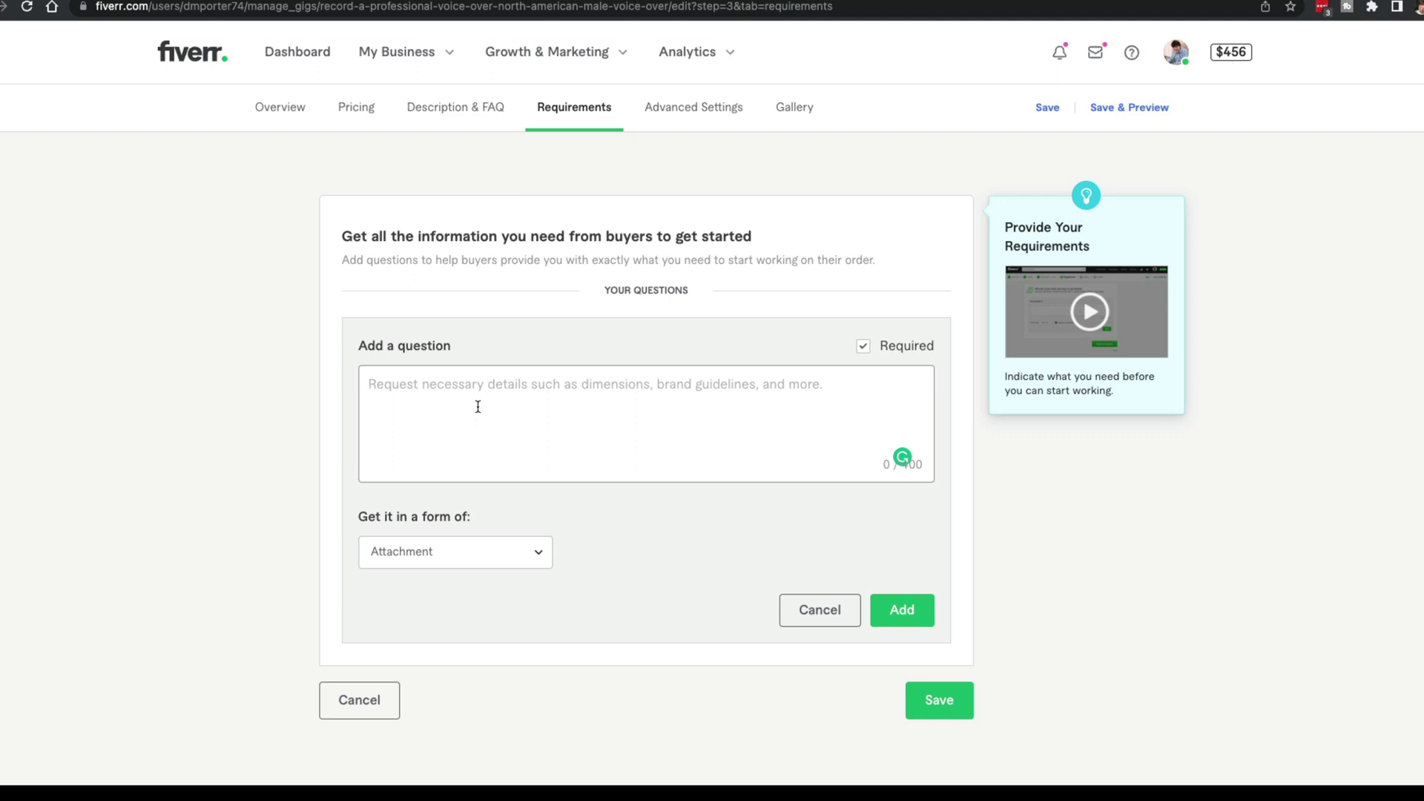
{"action": "left_click", "coordinate": [836, 609]}
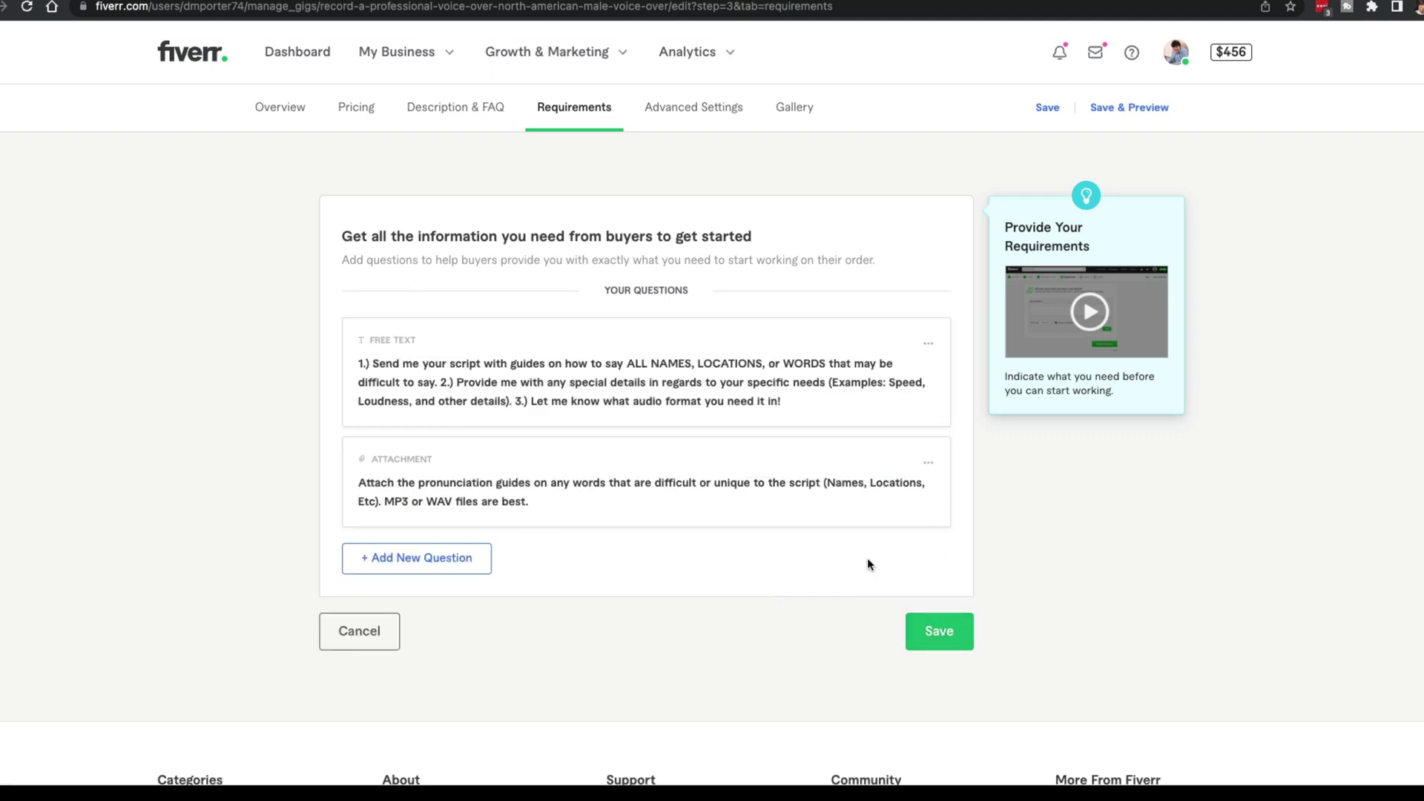
Step: Edit the free-text question, removing the indentation before points 2.) and 3.)
{"action": "left_click", "coordinate": [928, 343]}
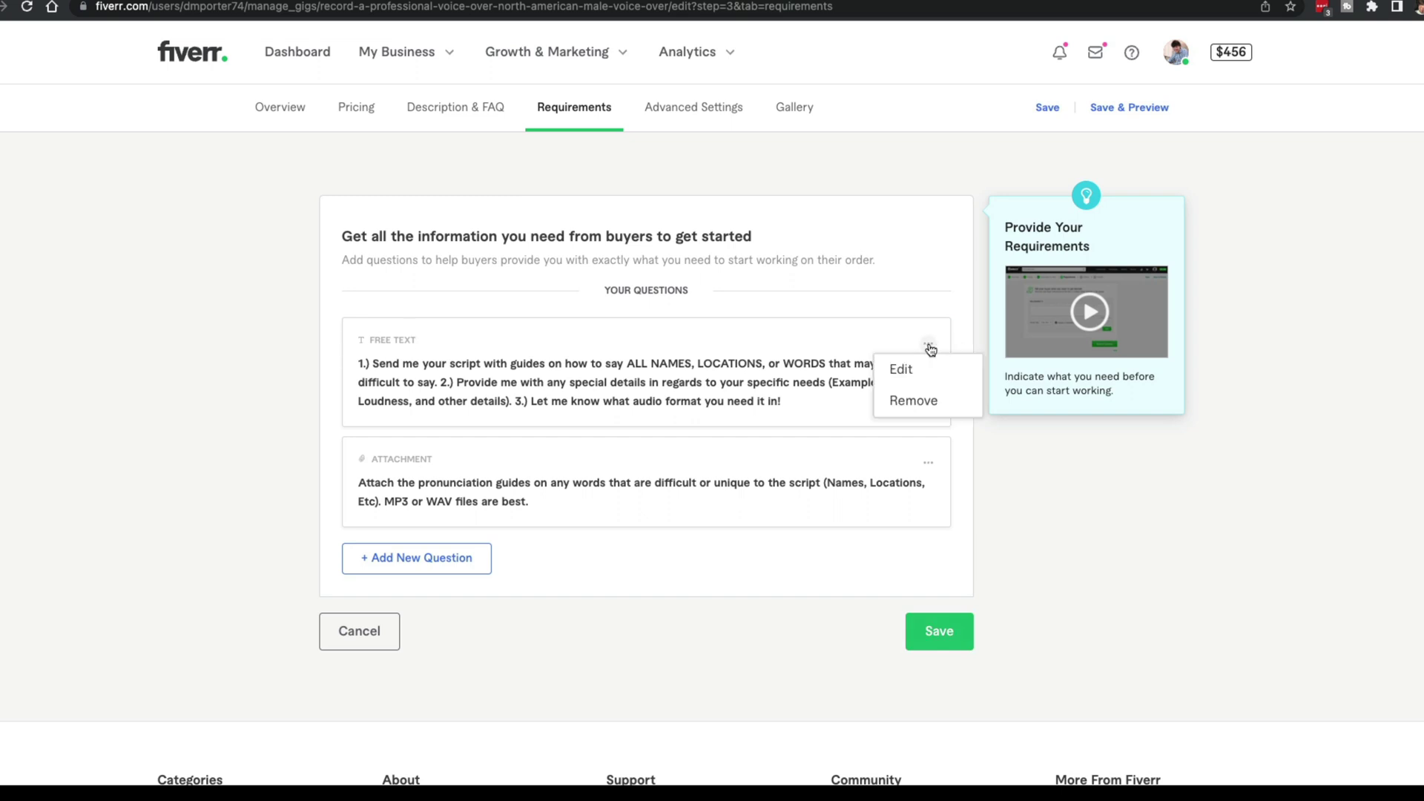
{"action": "left_click", "coordinate": [906, 369]}
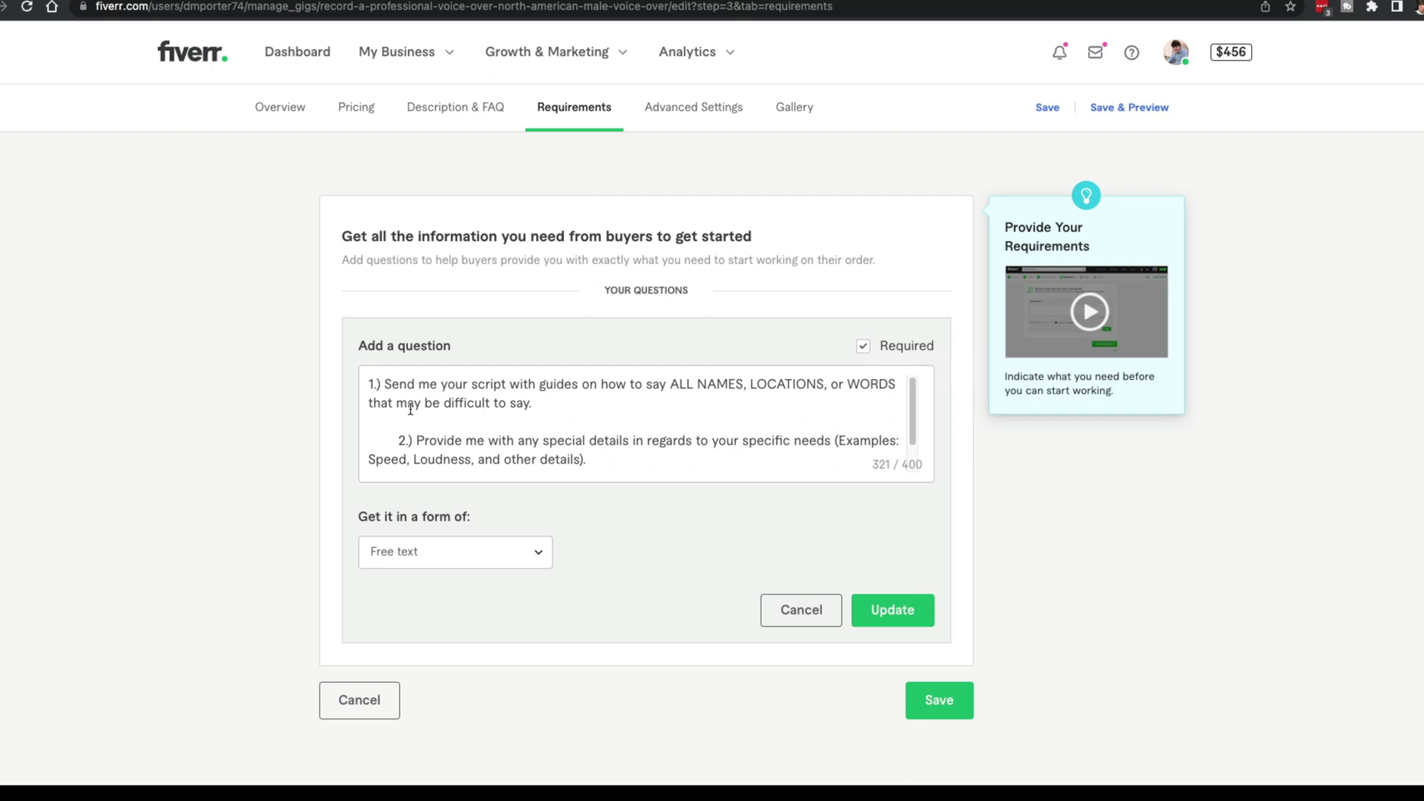
{"action": "left_click", "coordinate": [398, 438]}
{"action": "key", "text": "BackSpace"}
{"action": "key", "text": "BackSpace"}
{"action": "key", "text": "BackSpace"}
{"action": "key", "text": "BackSpace"}
{"action": "key", "text": "BackSpace"}
{"action": "key", "text": "BackSpace"}
{"action": "key", "text": "BackSpace"}
{"action": "key", "text": "BackSpace"}
{"action": "key", "text": "BackSpace"}
{"action": "key", "text": "BackSpace"}
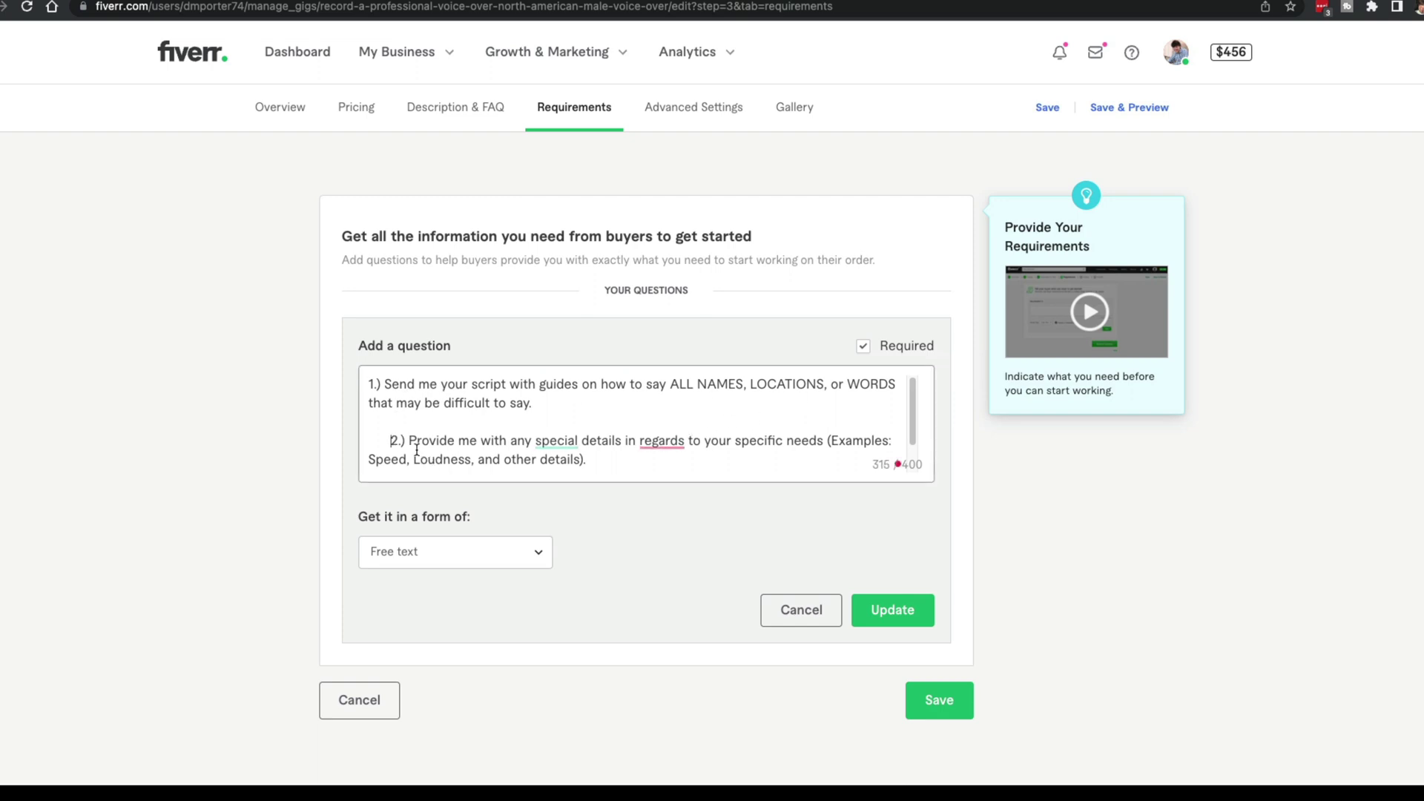
{"action": "key", "text": "BackSpace"}
{"action": "key", "text": "BackSpace"}
{"action": "scroll", "coordinate": [400, 445], "scroll_direction": "down", "scroll_amount": 2}
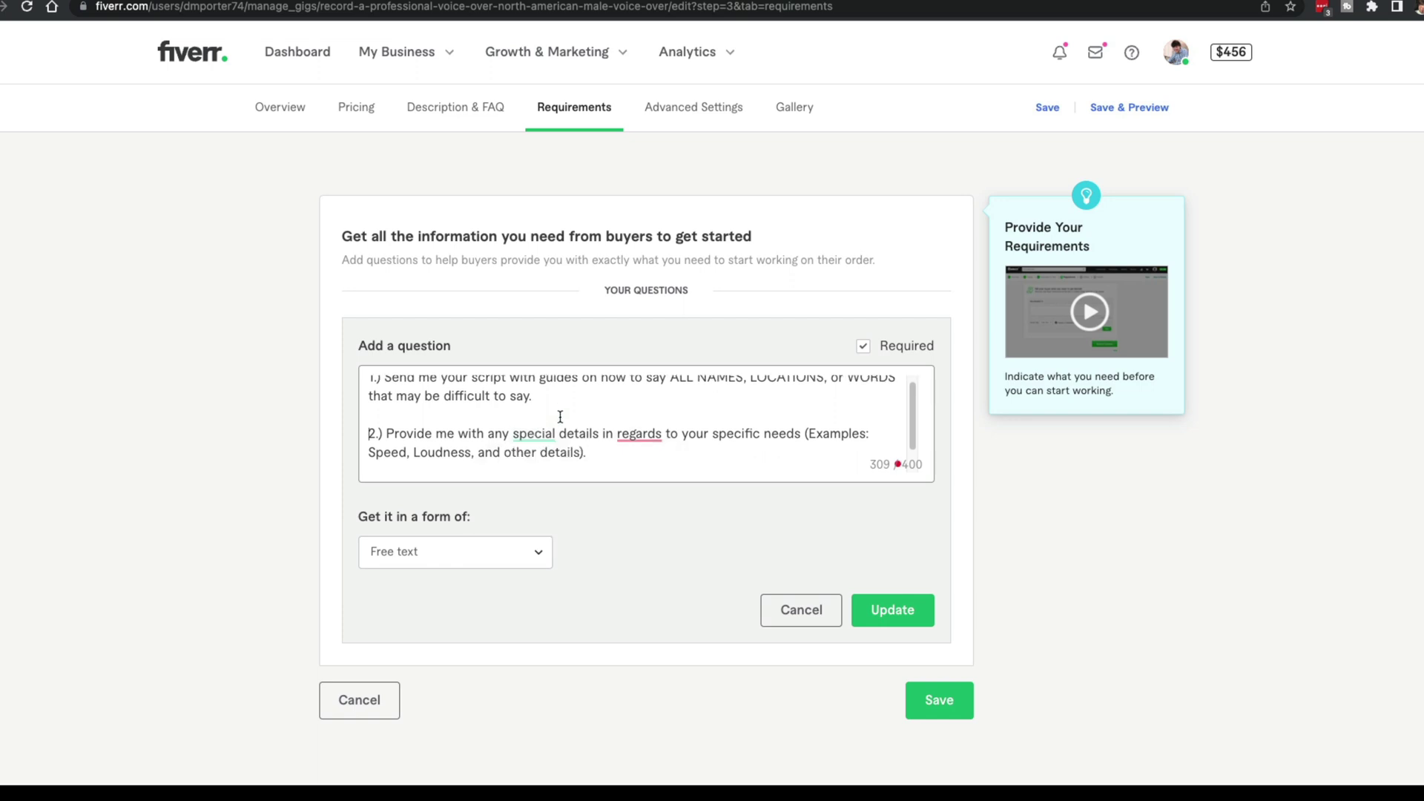
{"action": "scroll", "coordinate": [391, 438], "scroll_direction": "down", "scroll_amount": 1}
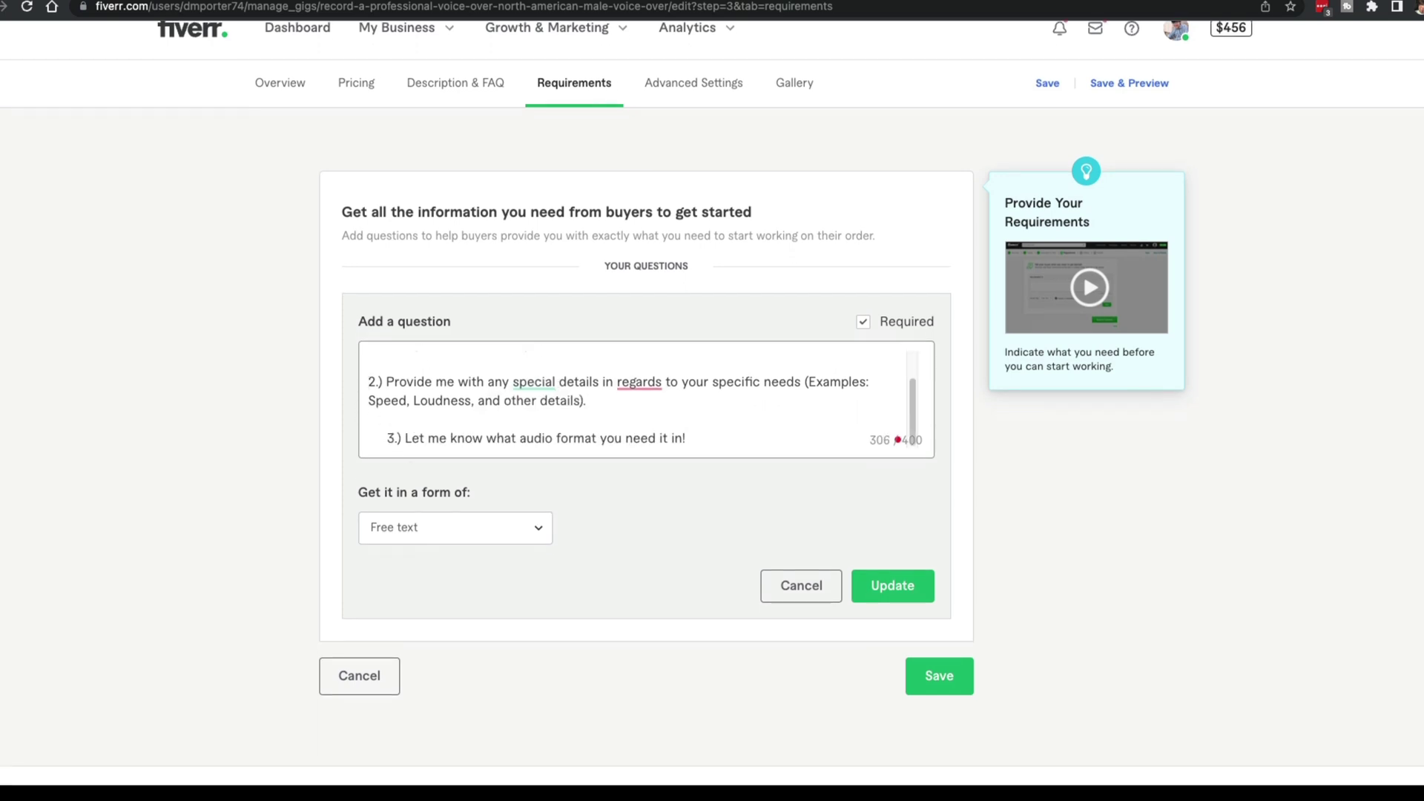
{"action": "key", "text": "BackSpace"}
{"action": "key", "text": "BackSpace"}
{"action": "key", "text": "BackSpace"}
{"action": "key", "text": "BackSpace"}
{"action": "scroll", "coordinate": [430, 337], "scroll_direction": "down", "scroll_amount": 1}
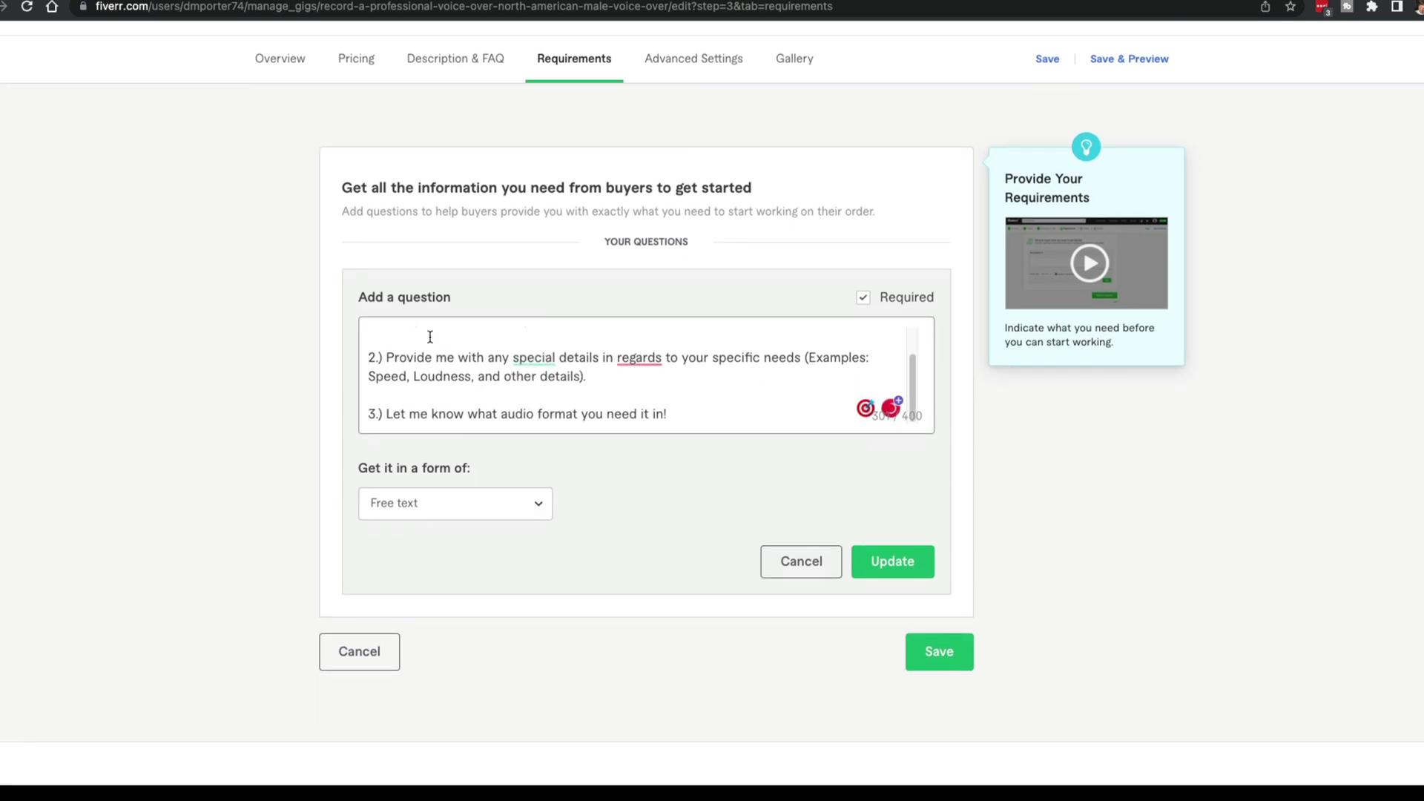
Step: Keep the answer format as Free text and update the question
{"action": "left_click", "coordinate": [467, 506]}
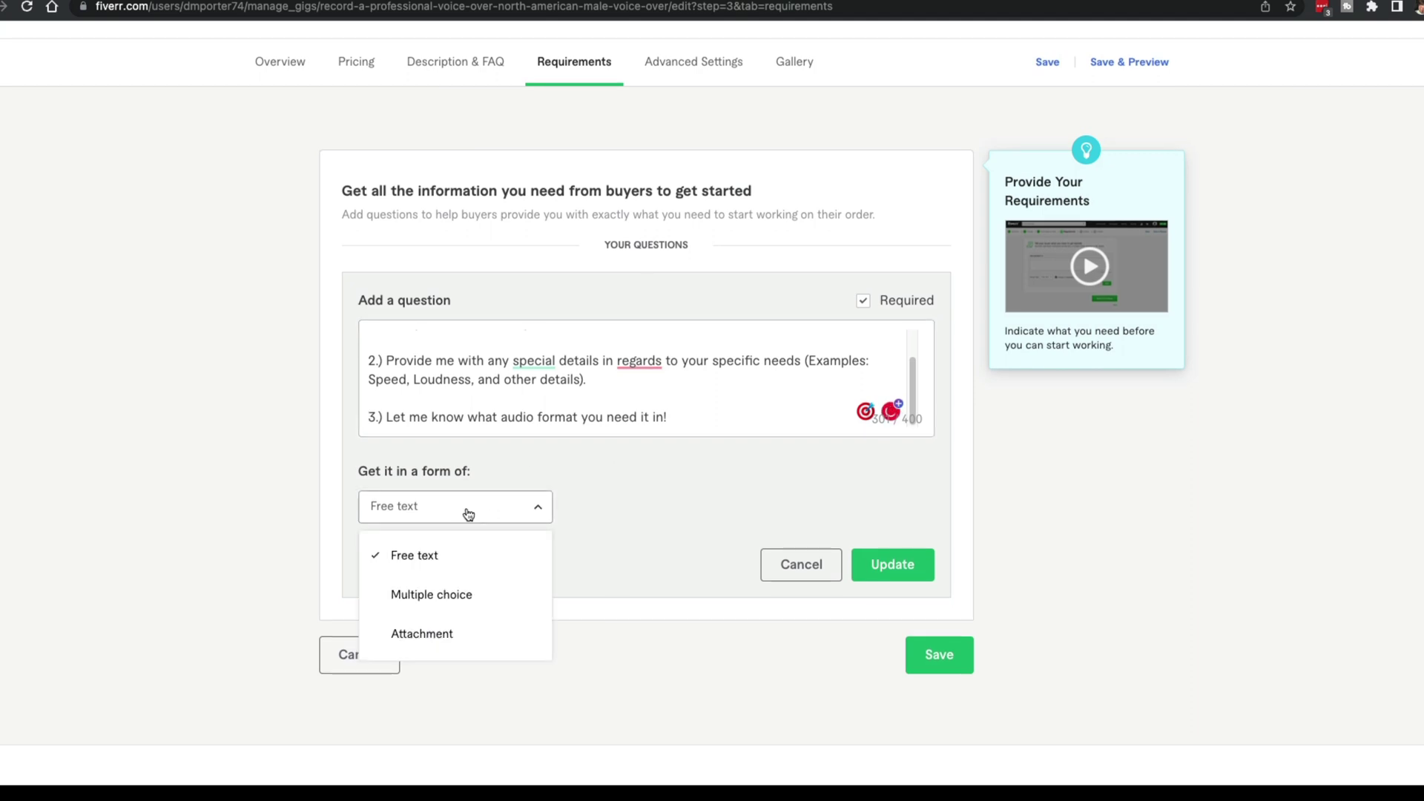
{"action": "left_click", "coordinate": [782, 506]}
{"action": "scroll", "coordinate": [627, 375], "scroll_direction": "up", "scroll_amount": 4}
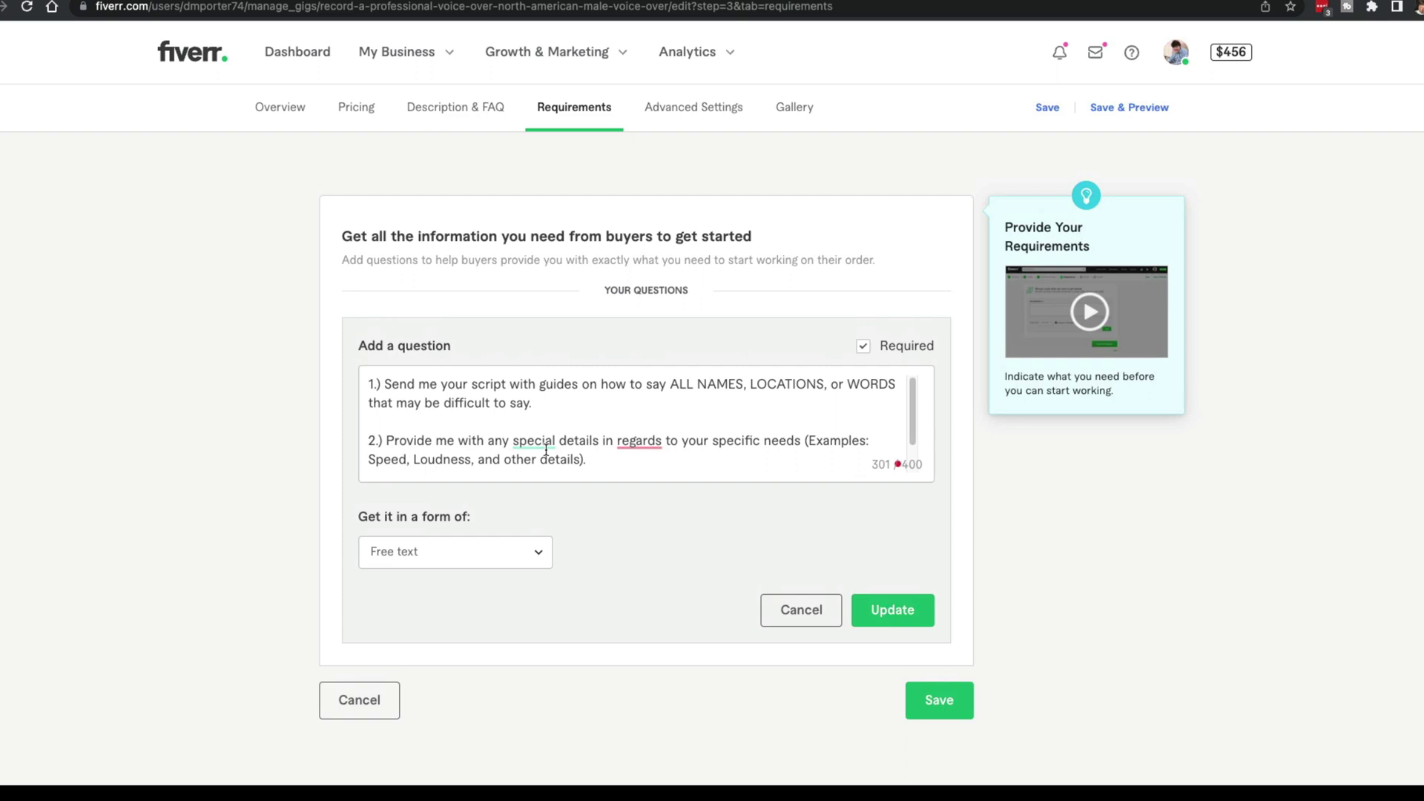
{"action": "mouse_move", "coordinate": [546, 447]}
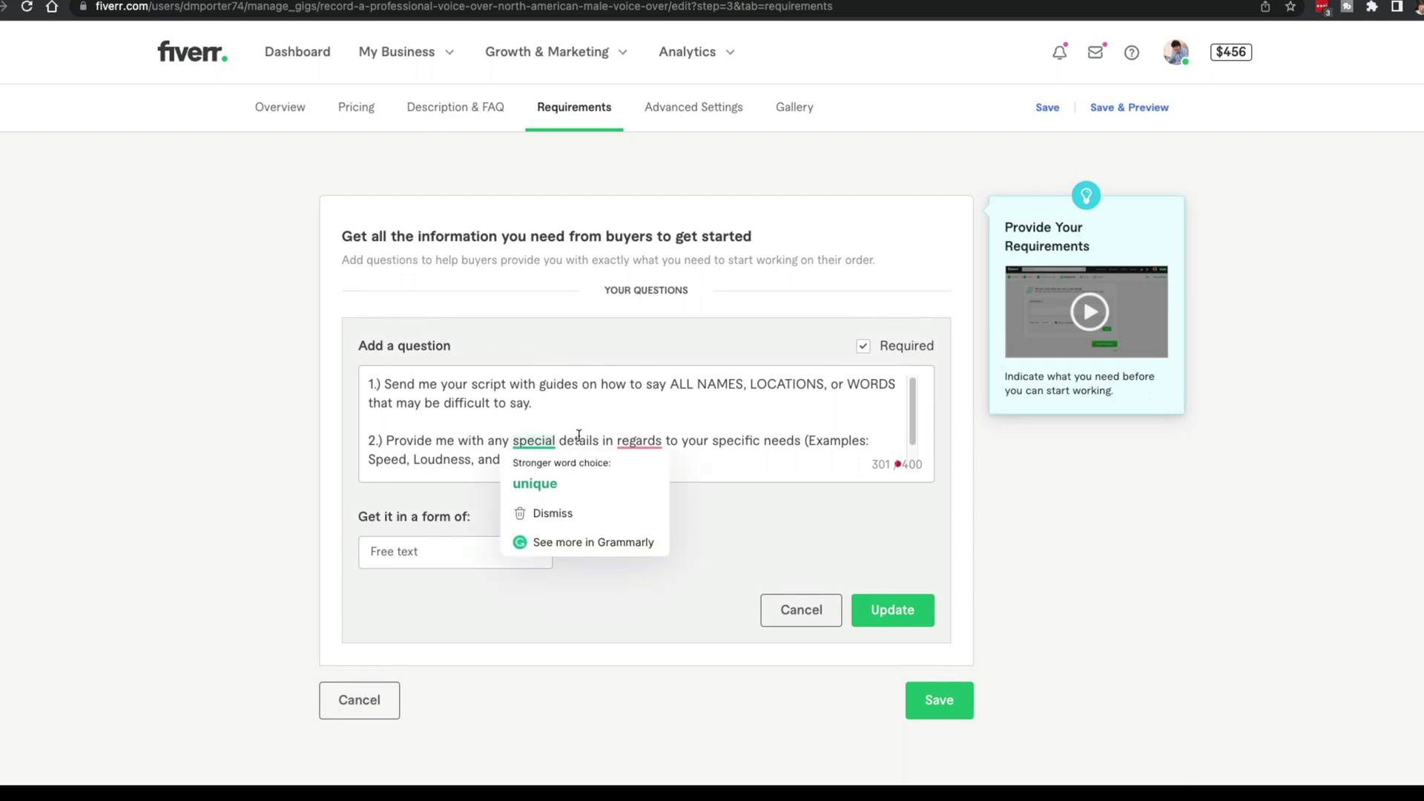
{"action": "left_click", "coordinate": [872, 610]}
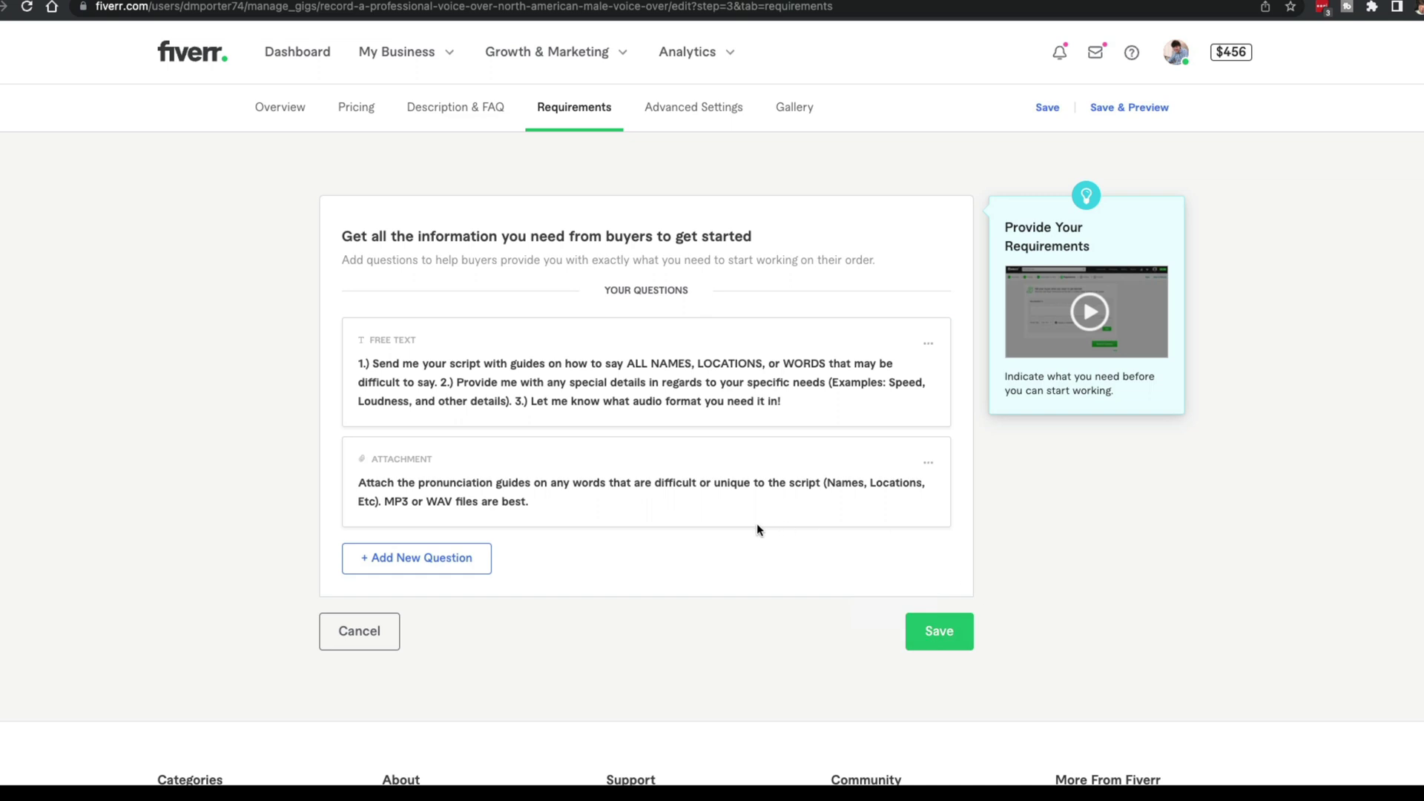
Step: Reopen the saved question for editing and close it without changes
{"action": "left_click", "coordinate": [928, 343]}
{"action": "left_click", "coordinate": [894, 368]}
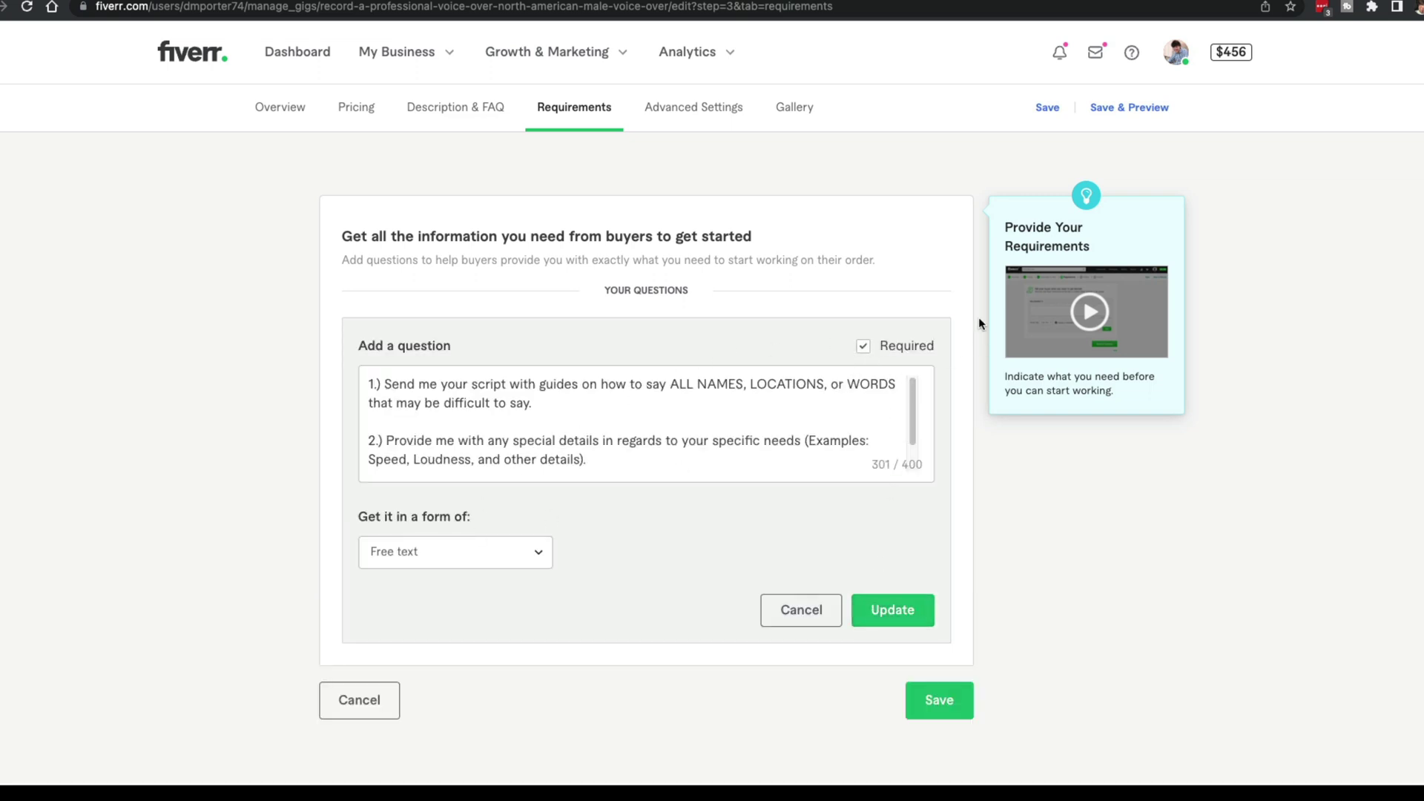
{"action": "left_click", "coordinate": [795, 613]}
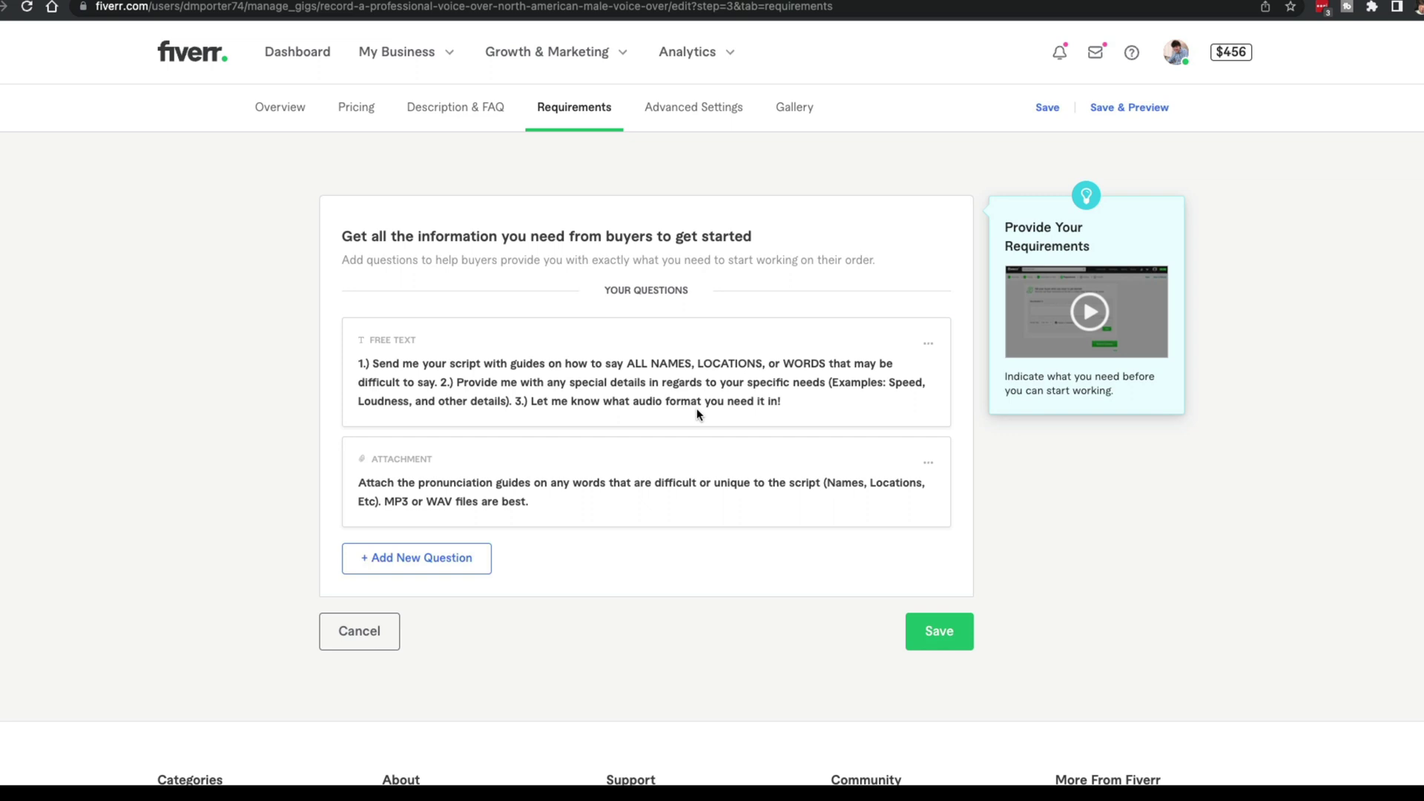
Step: Go to the Advanced Settings step to view Order settings with Instant order selected
{"action": "left_click", "coordinate": [697, 110]}
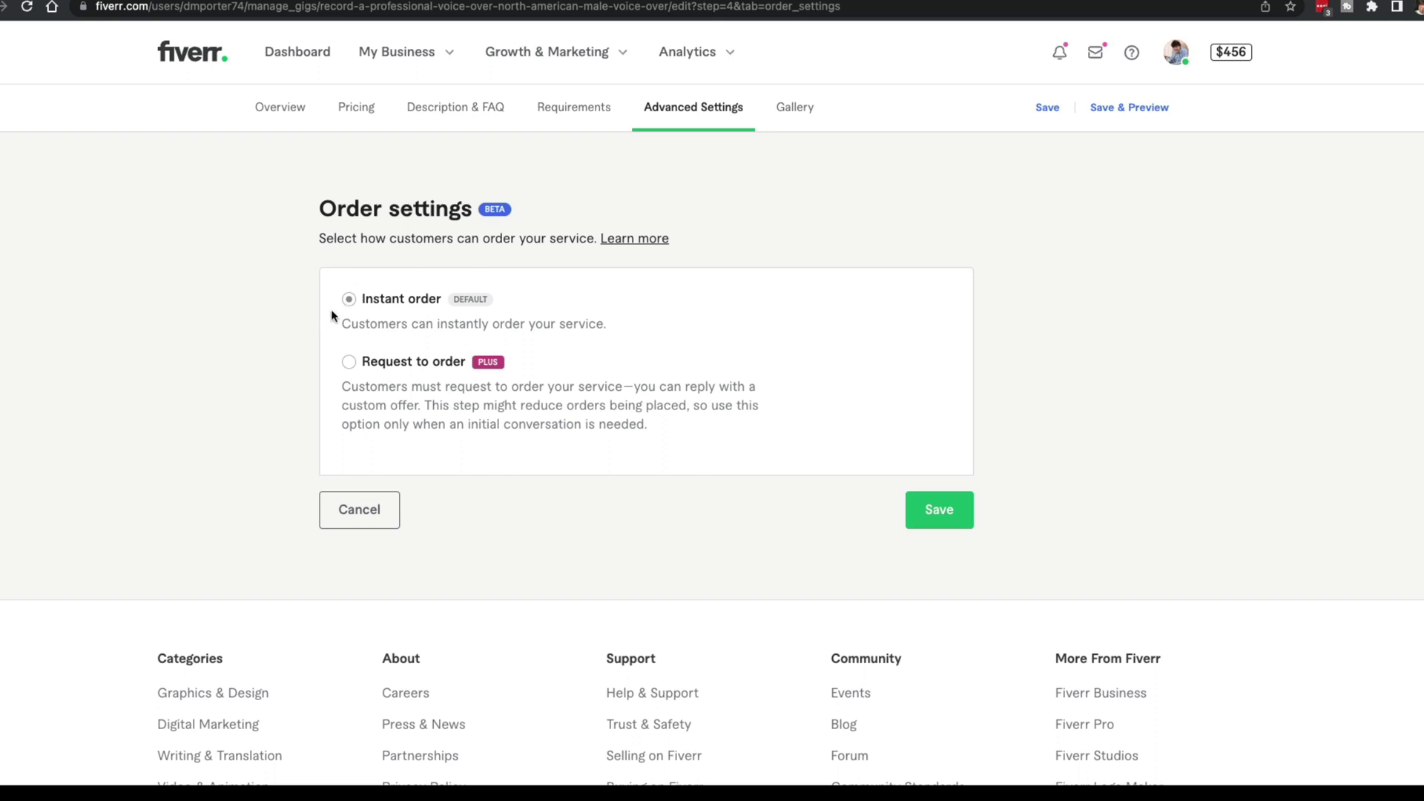
Step: Open the Gallery and review its video, three audio demos, primary image and empty documents section
{"action": "left_click", "coordinate": [795, 109]}
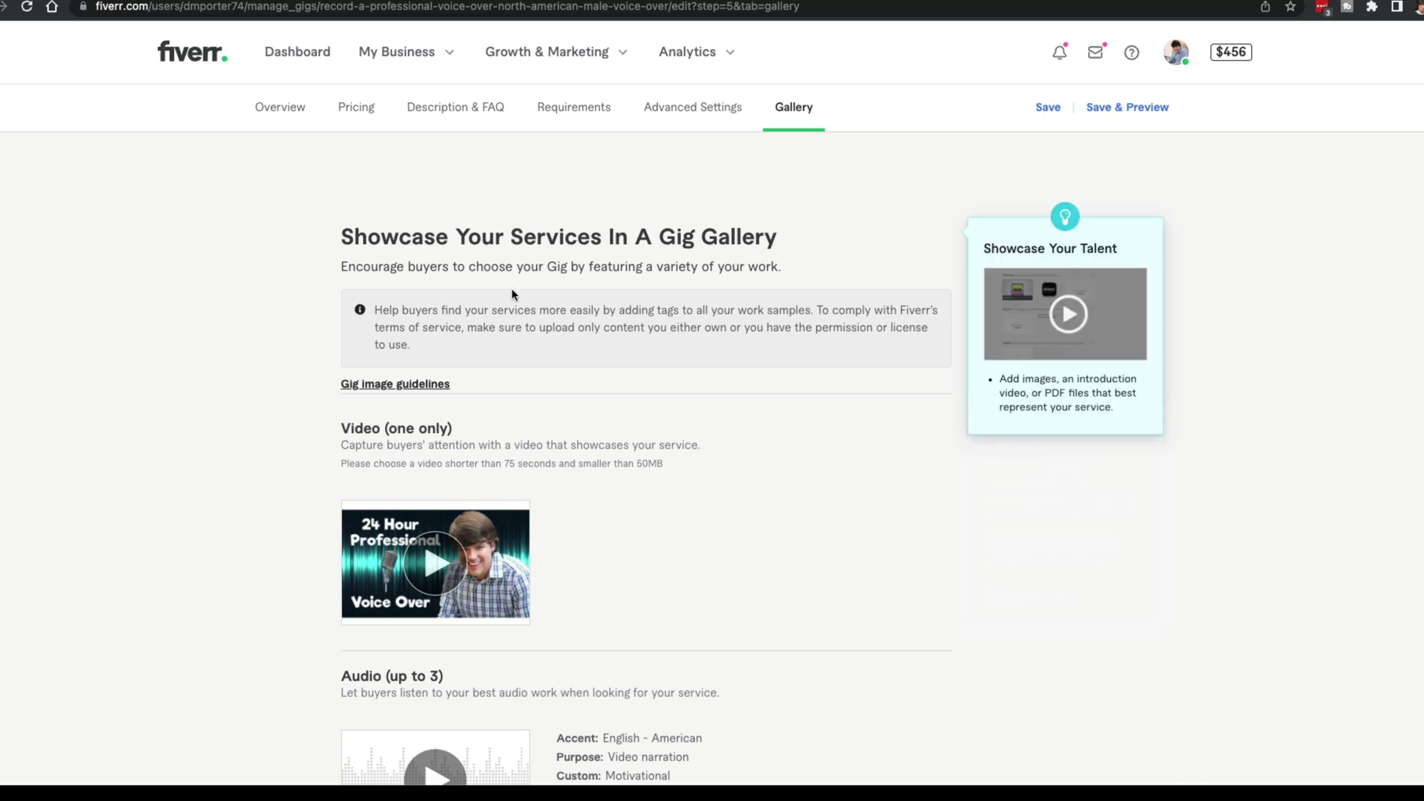
{"action": "scroll", "coordinate": [371, 334], "scroll_direction": "down", "scroll_amount": 3}
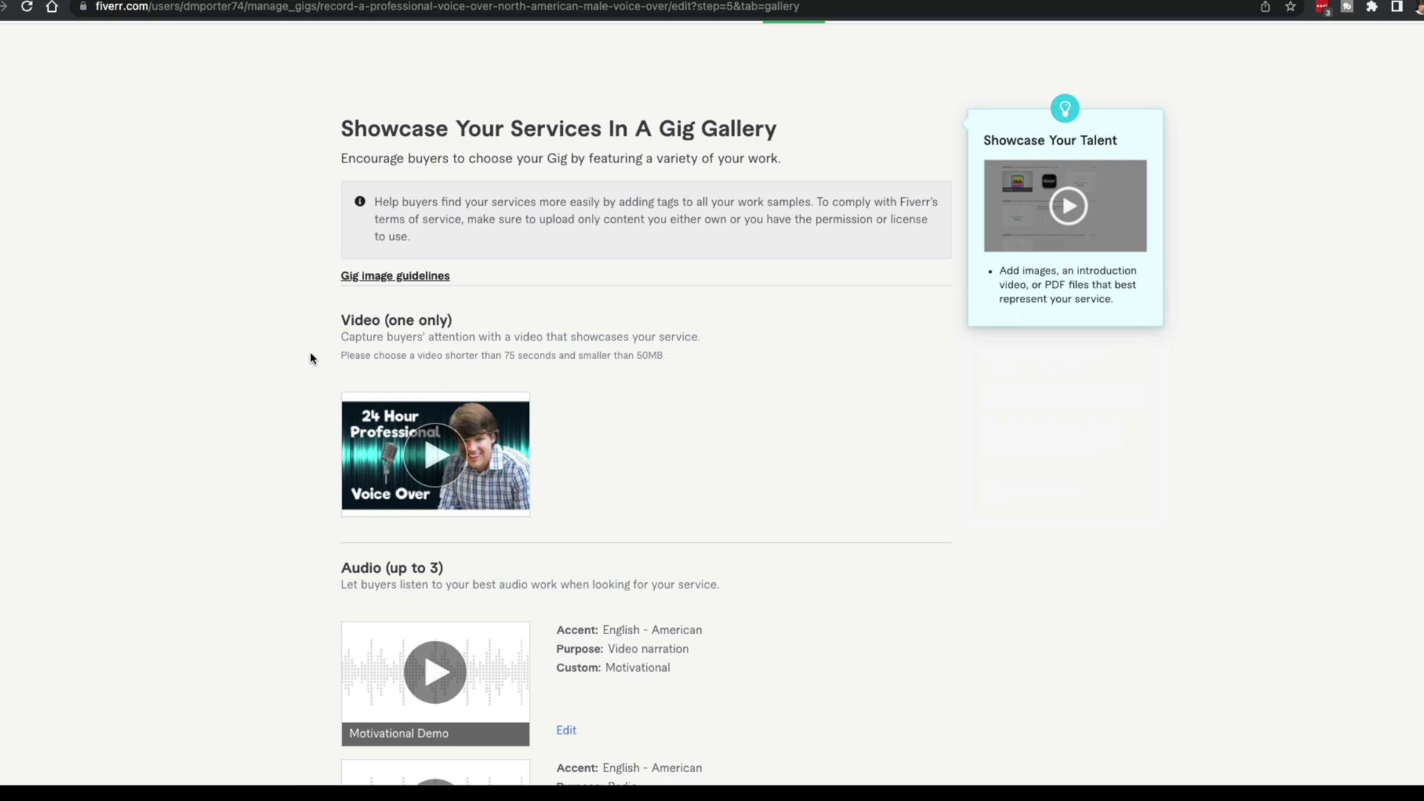
{"action": "scroll", "coordinate": [310, 349], "scroll_direction": "down", "scroll_amount": 1}
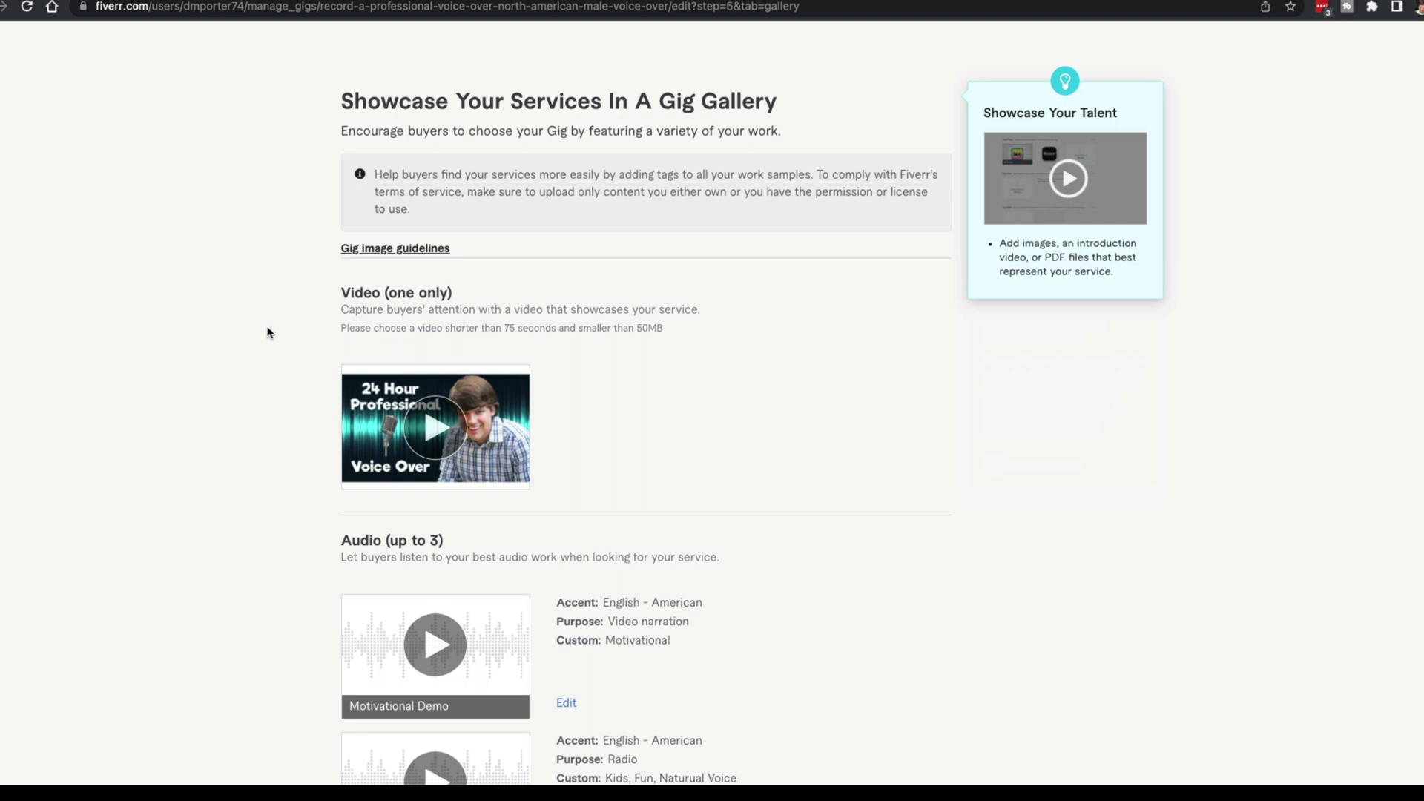
{"action": "scroll", "coordinate": [268, 331], "scroll_direction": "down", "scroll_amount": 4}
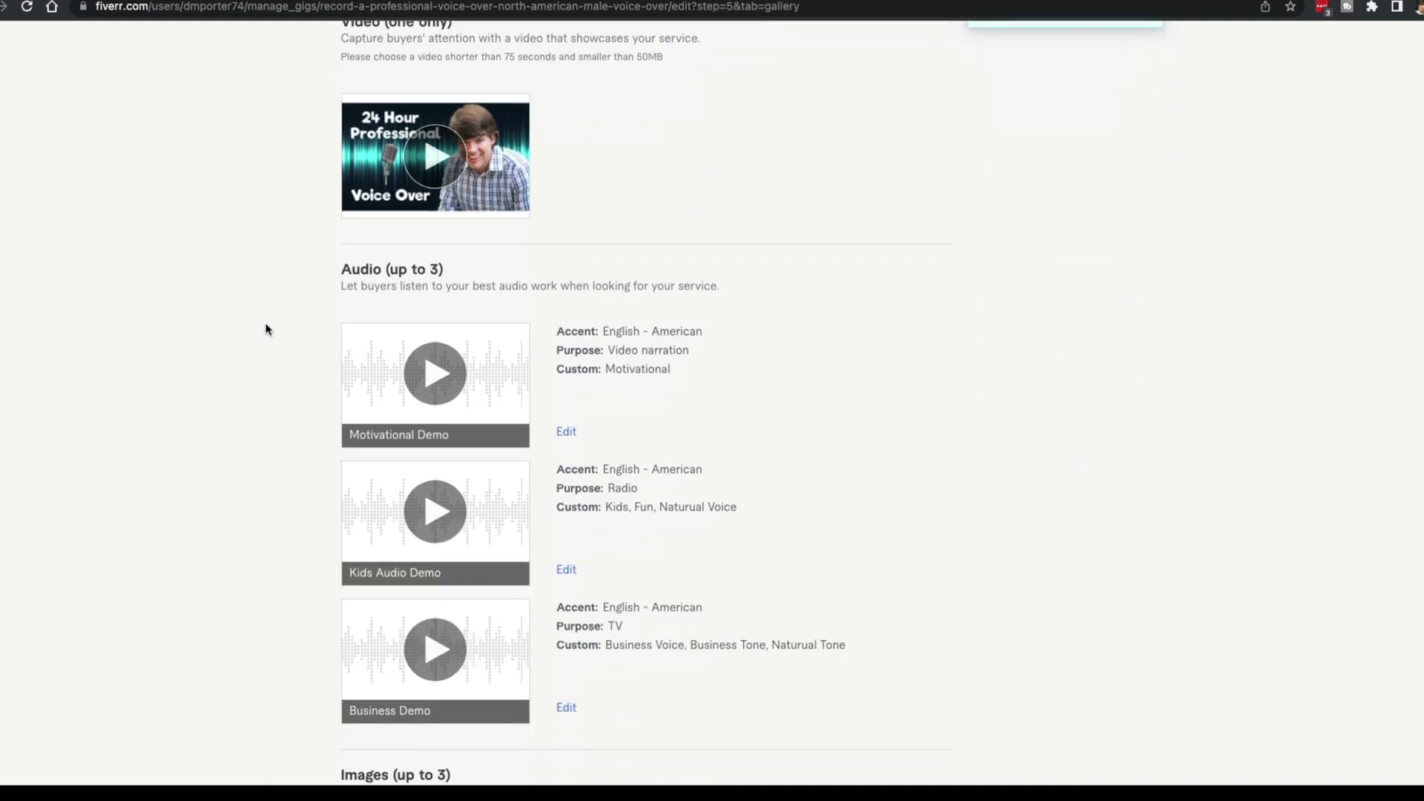
{"action": "scroll", "coordinate": [514, 260], "scroll_direction": "down", "scroll_amount": 1}
{"action": "scroll", "coordinate": [219, 442], "scroll_direction": "down", "scroll_amount": 1}
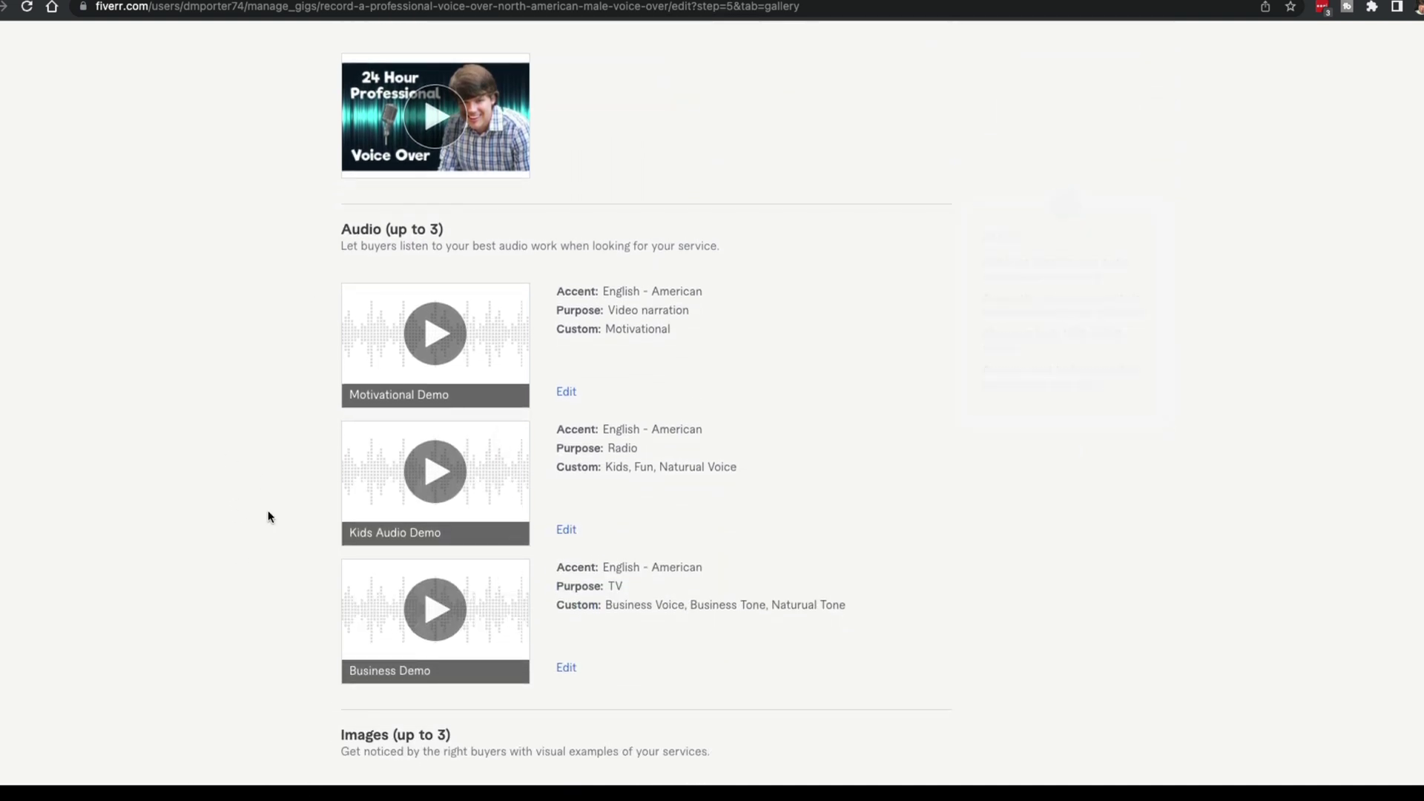
{"action": "scroll", "coordinate": [267, 515], "scroll_direction": "down", "scroll_amount": 1}
{"action": "scroll", "coordinate": [223, 485], "scroll_direction": "down", "scroll_amount": 5}
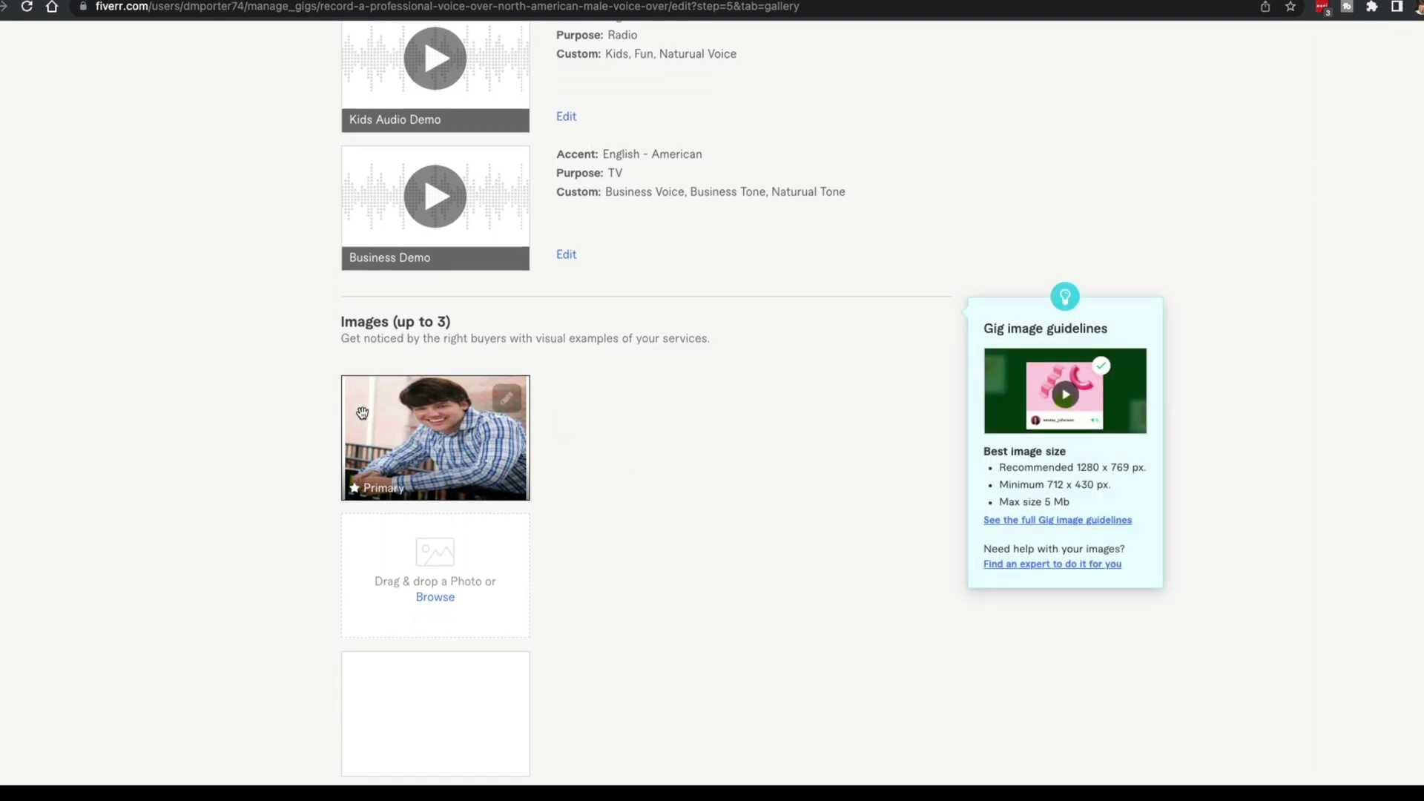
{"action": "scroll", "coordinate": [233, 371], "scroll_direction": "down", "scroll_amount": 4}
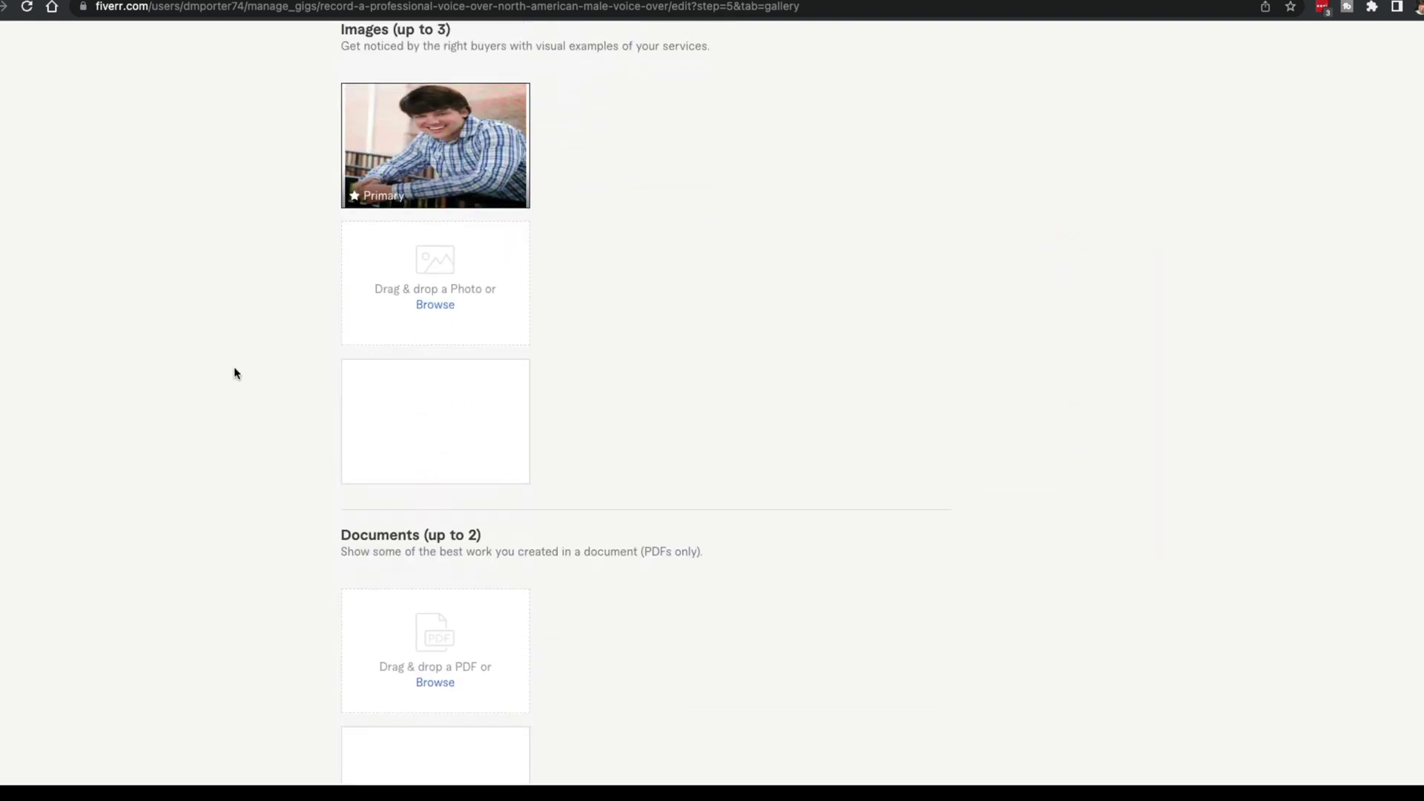
{"action": "scroll", "coordinate": [233, 371], "scroll_direction": "down", "scroll_amount": 4}
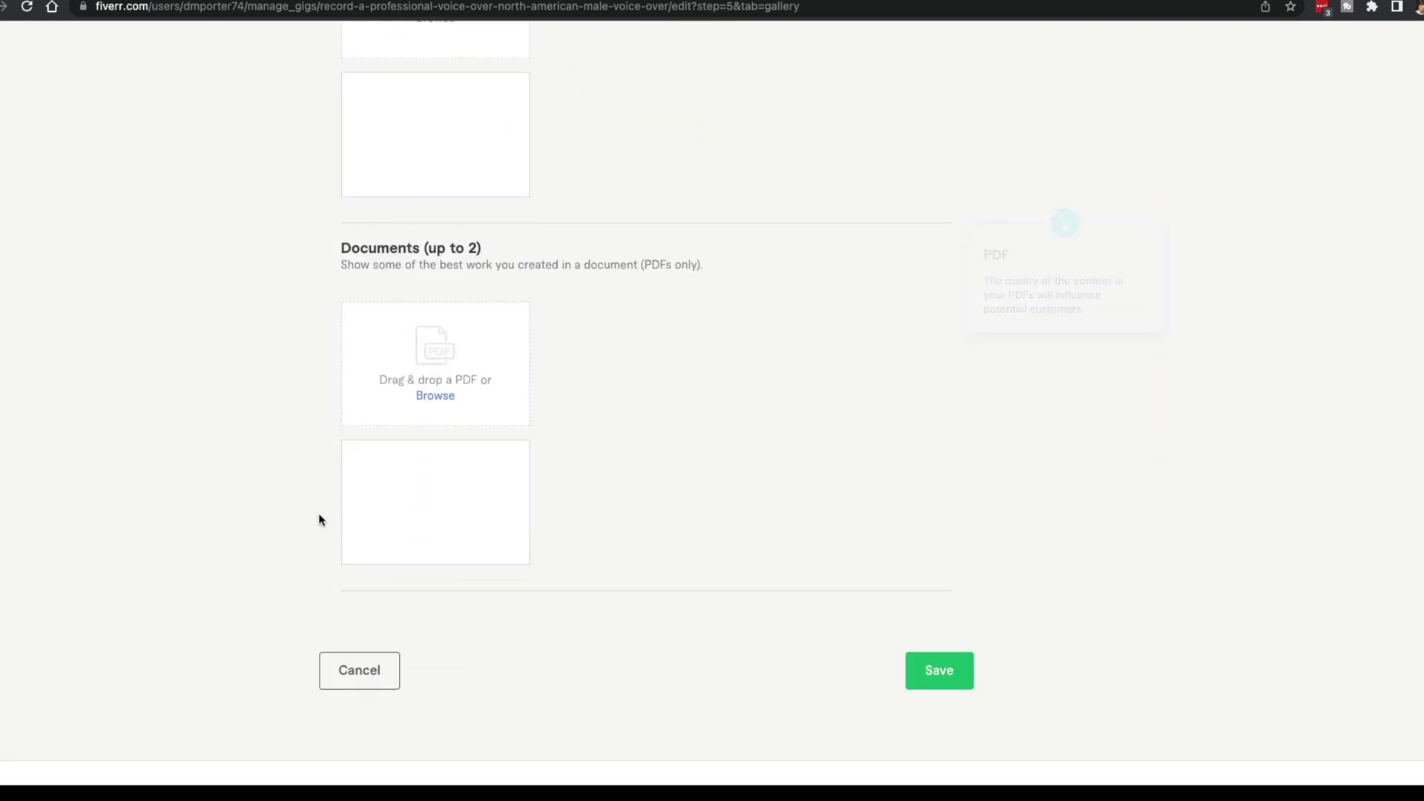
{"action": "scroll", "coordinate": [304, 496], "scroll_direction": "up", "scroll_amount": 1}
{"action": "scroll", "coordinate": [289, 471], "scroll_direction": "up", "scroll_amount": 20}
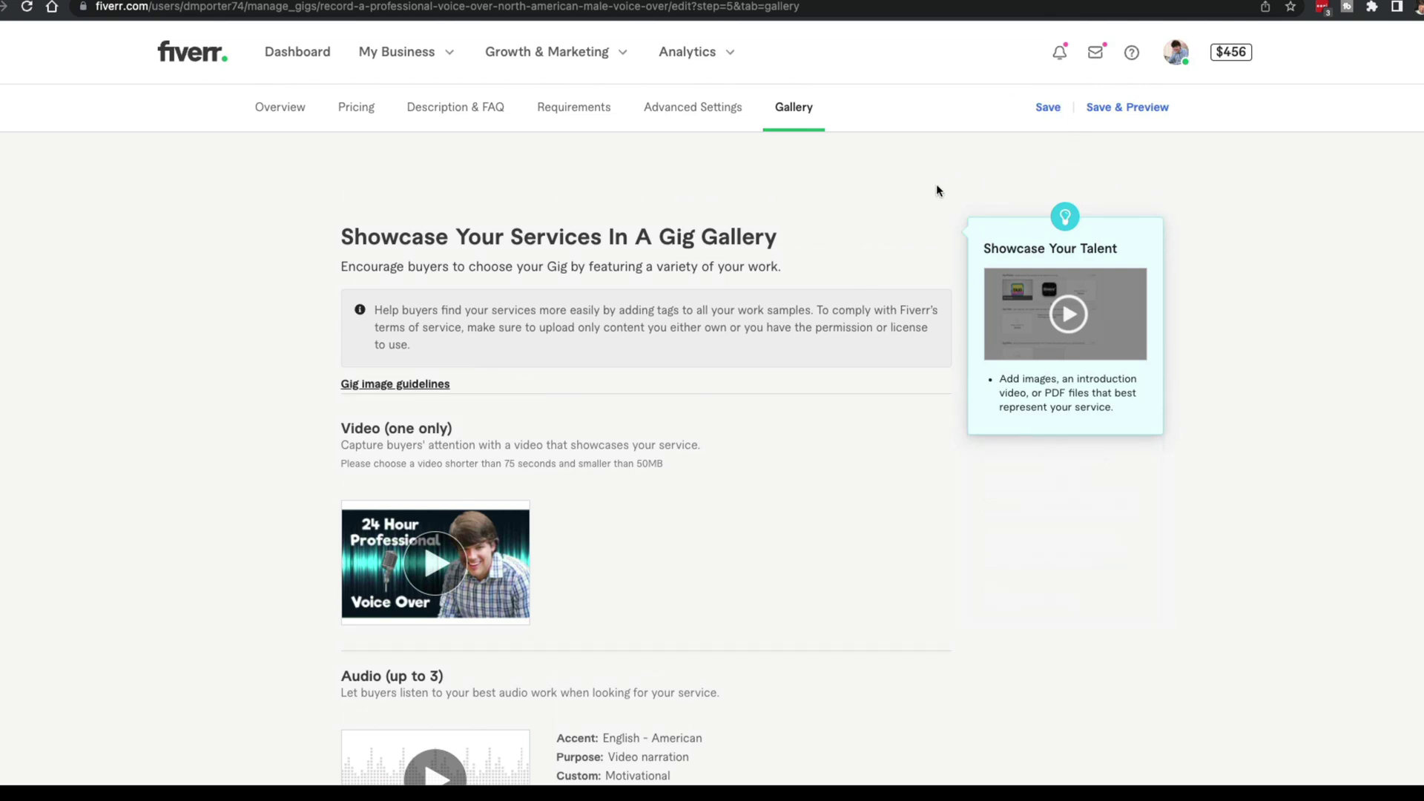
Step: Save & Preview the gig and scroll through the $5 voice-over listing preview
{"action": "left_click", "coordinate": [1134, 109]}
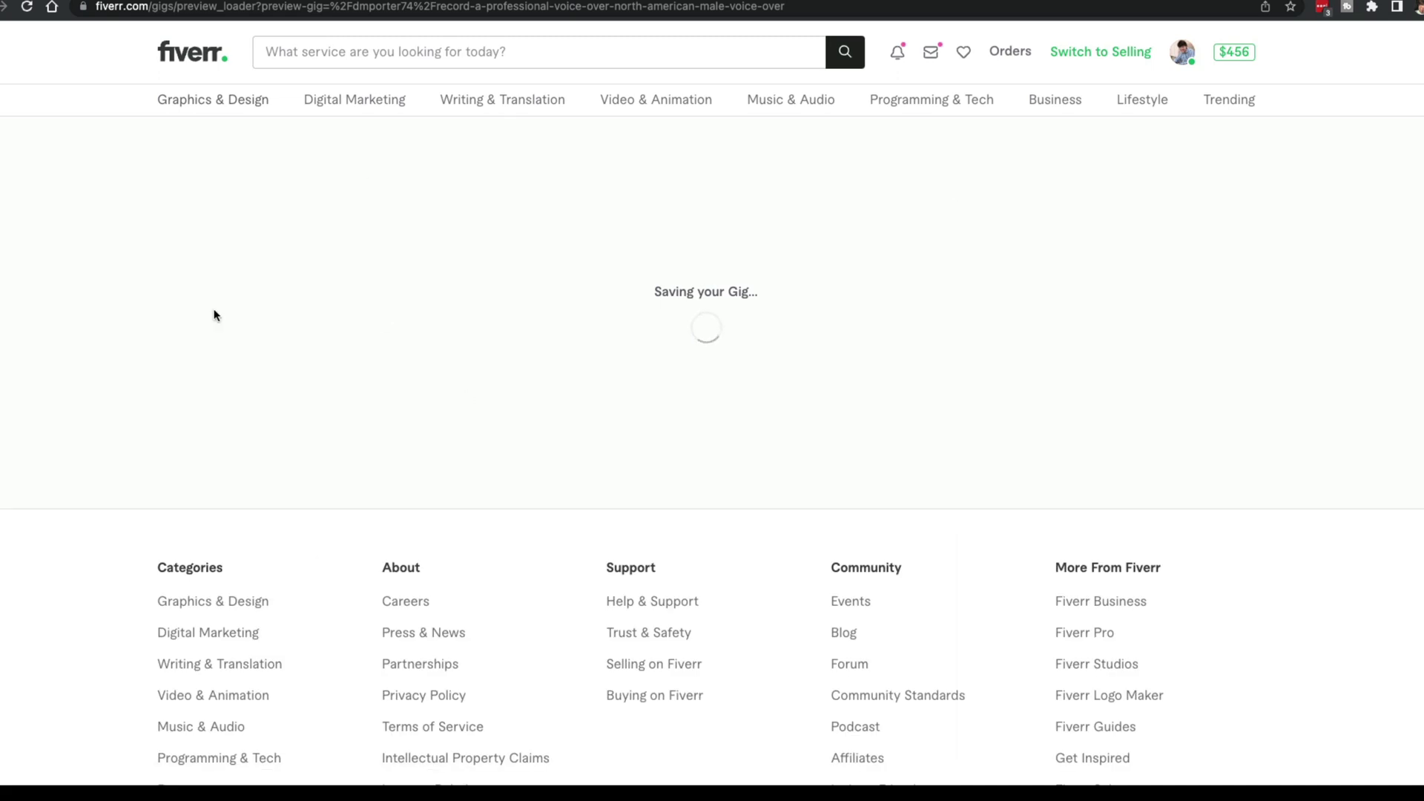
{"action": "scroll", "coordinate": [193, 354], "scroll_direction": "down", "scroll_amount": 2}
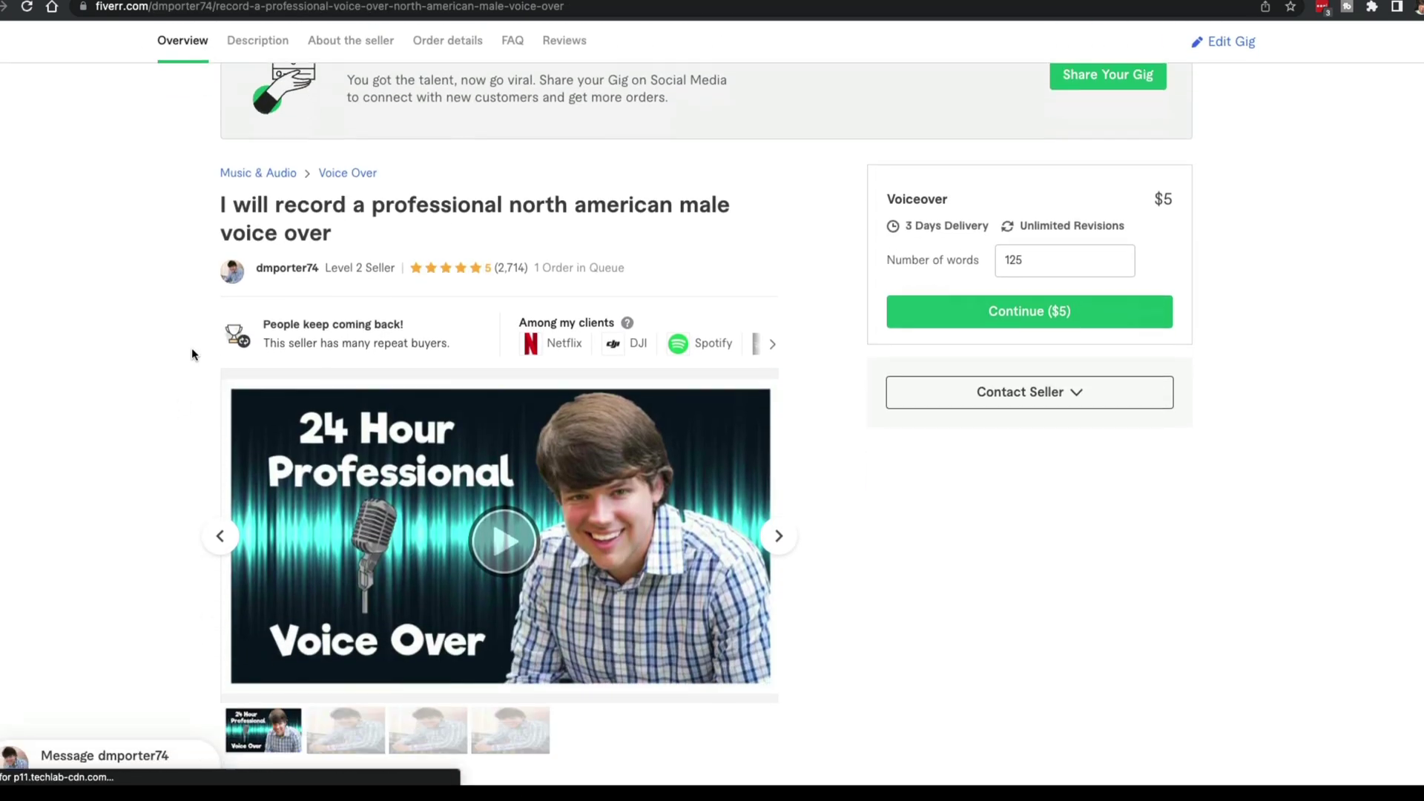
{"action": "scroll", "coordinate": [191, 354], "scroll_direction": "down", "scroll_amount": 4}
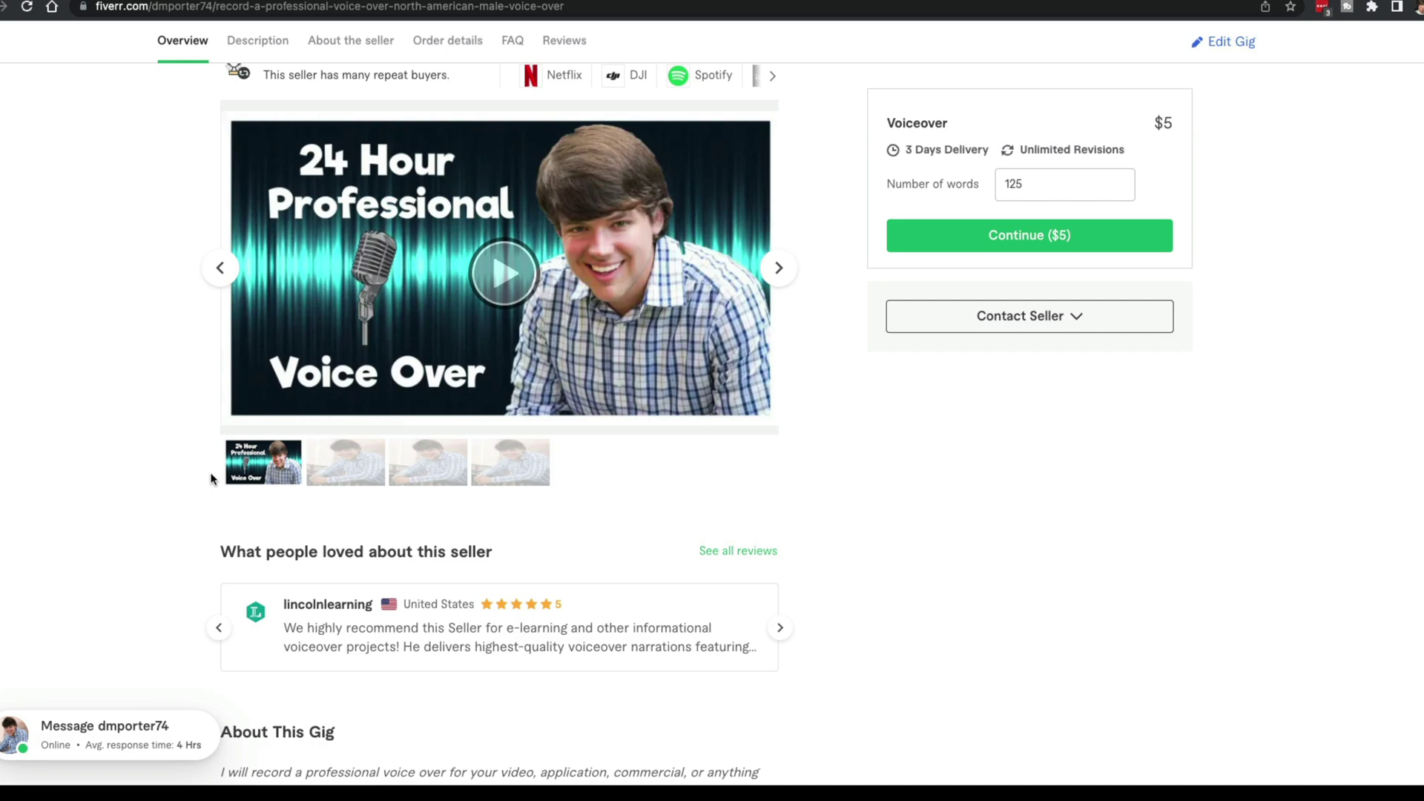
{"action": "scroll", "coordinate": [211, 479], "scroll_direction": "down", "scroll_amount": 15}
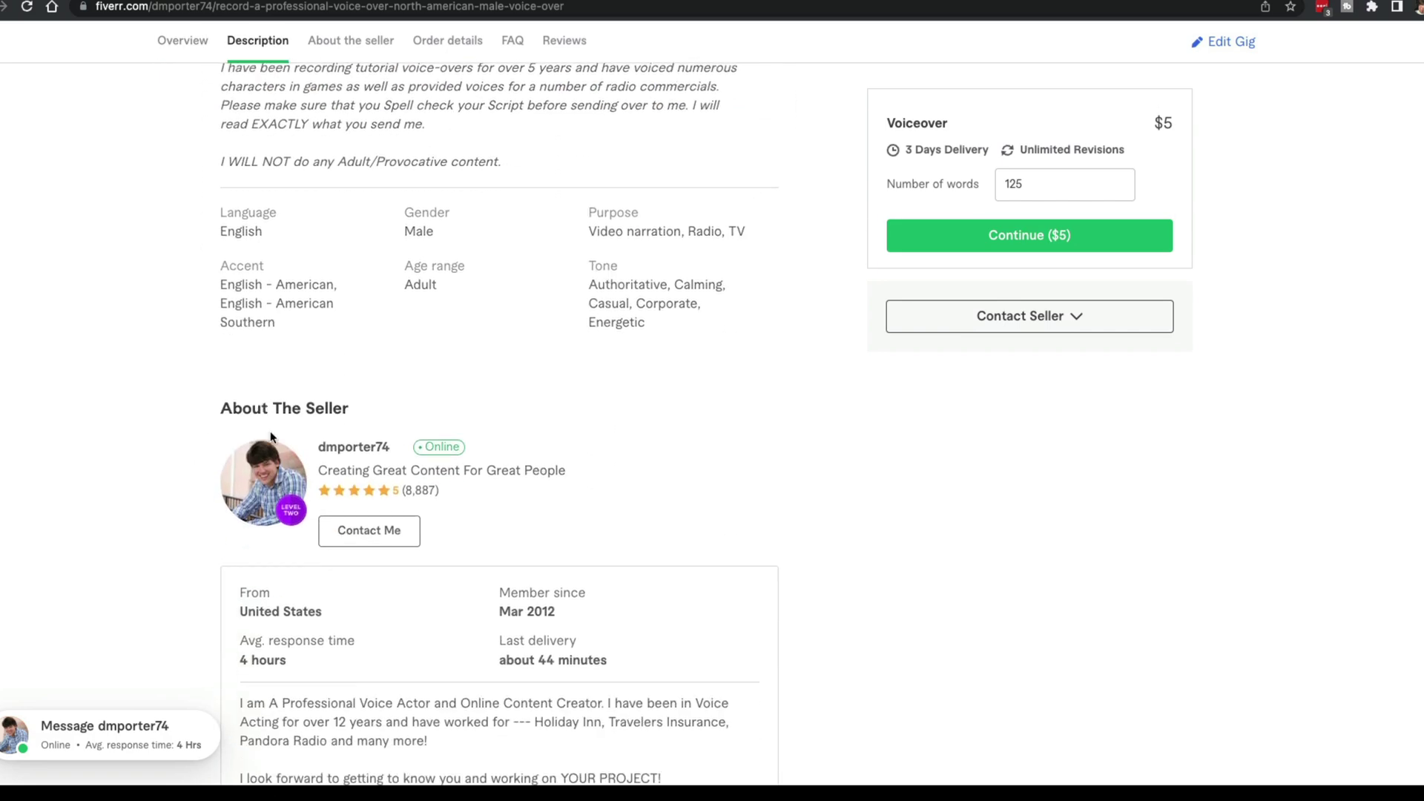
{"action": "scroll", "coordinate": [181, 483], "scroll_direction": "down", "scroll_amount": 10}
{"action": "mouse_move", "coordinate": [270, 404]}
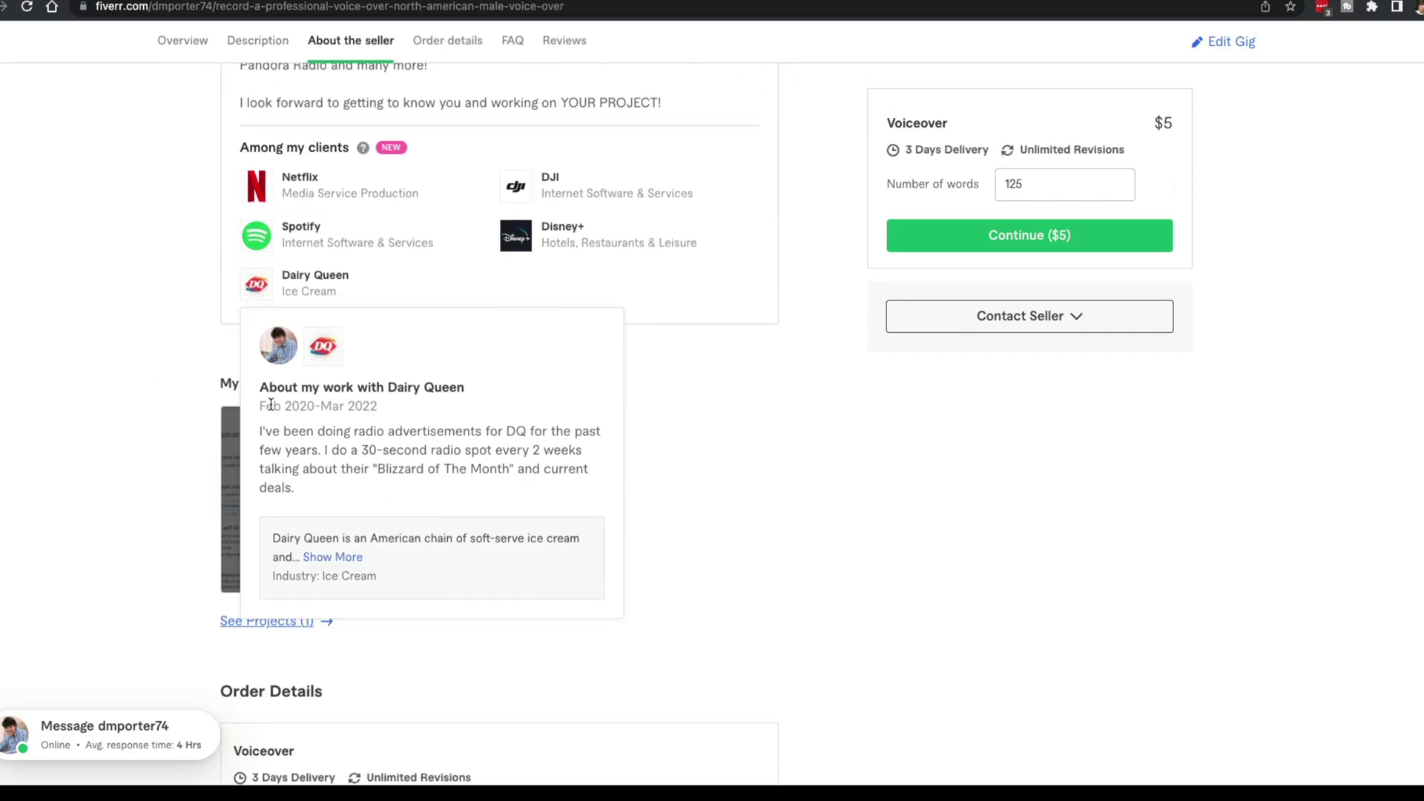
{"action": "scroll", "coordinate": [271, 404], "scroll_direction": "up", "scroll_amount": 10}
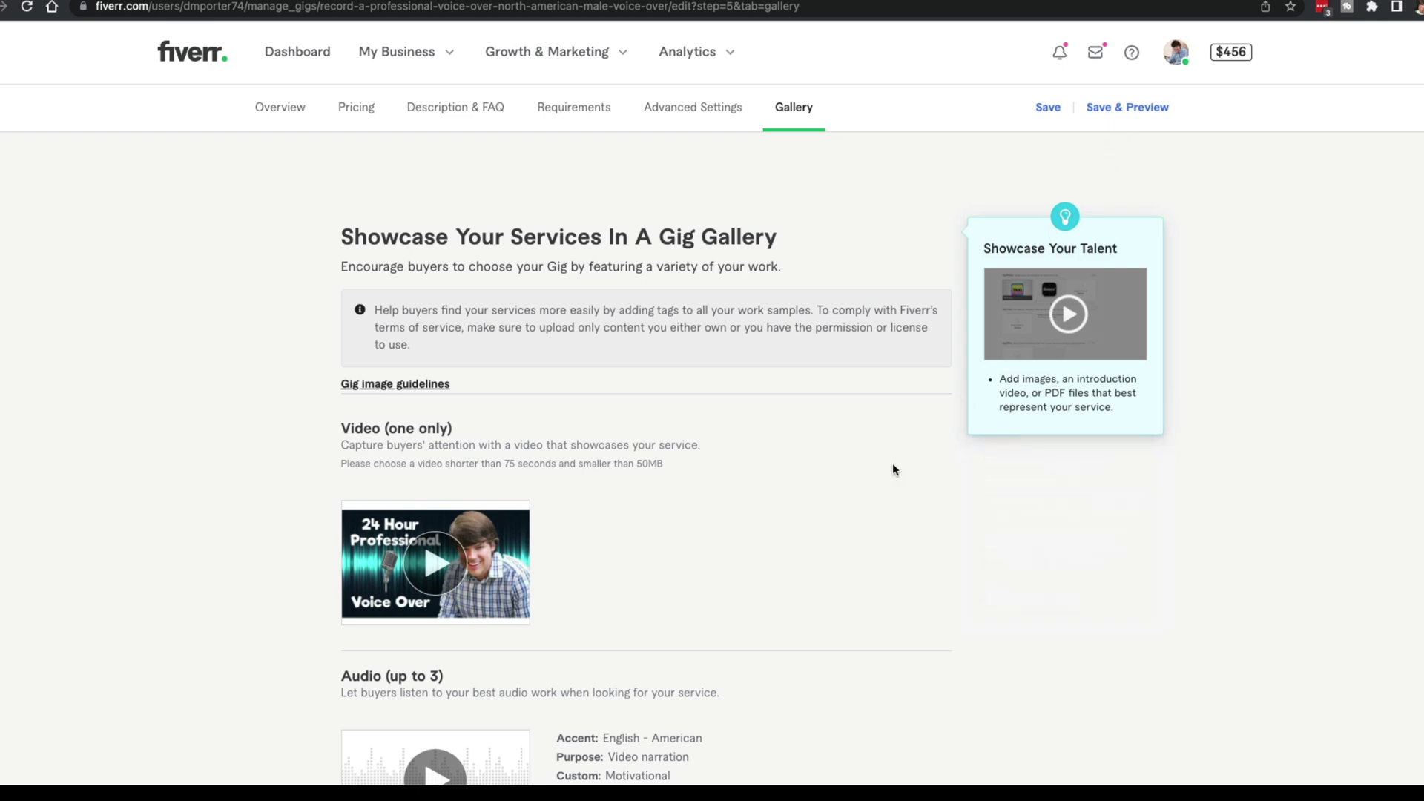
Step: Scroll the Gallery page, then move via Pricing to the Description & FAQ step
{"action": "scroll", "coordinate": [897, 519], "scroll_direction": "down", "scroll_amount": 19}
{"action": "scroll", "coordinate": [852, 589], "scroll_direction": "down", "scroll_amount": 2}
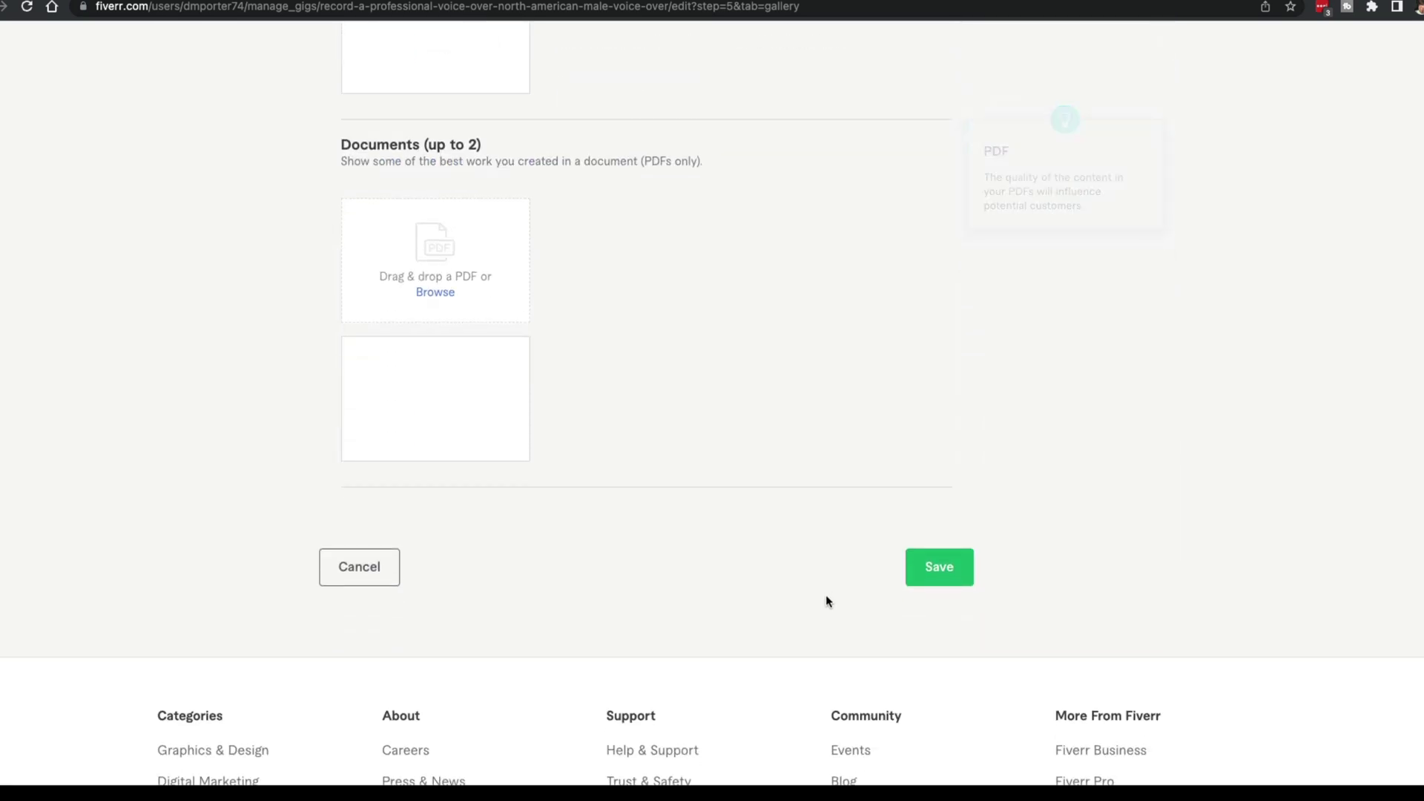
{"action": "scroll", "coordinate": [808, 534], "scroll_direction": "up", "scroll_amount": 10}
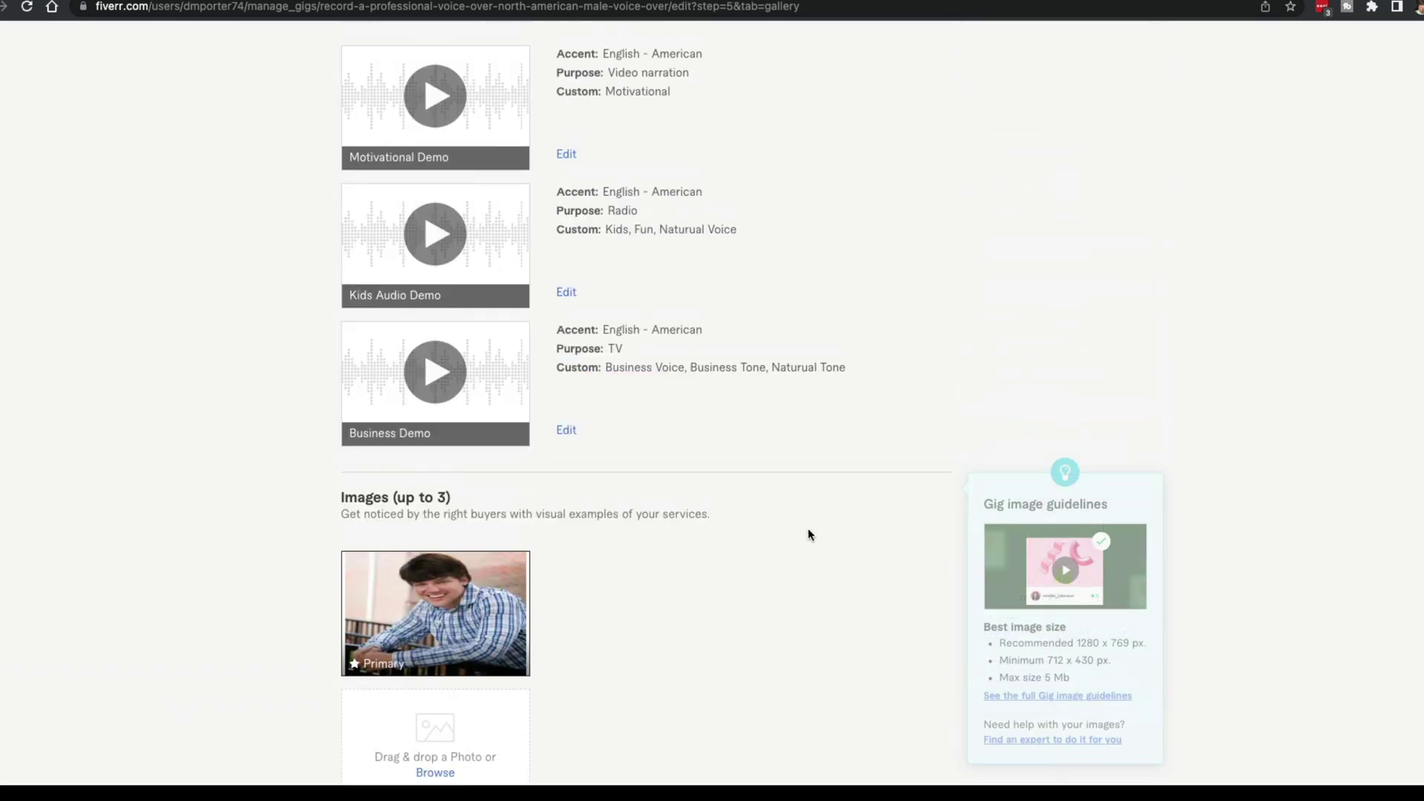
{"action": "scroll", "coordinate": [811, 528], "scroll_direction": "up", "scroll_amount": 10}
{"action": "scroll", "coordinate": [798, 524], "scroll_direction": "down", "scroll_amount": 2}
{"action": "scroll", "coordinate": [798, 524], "scroll_direction": "up", "scroll_amount": 2}
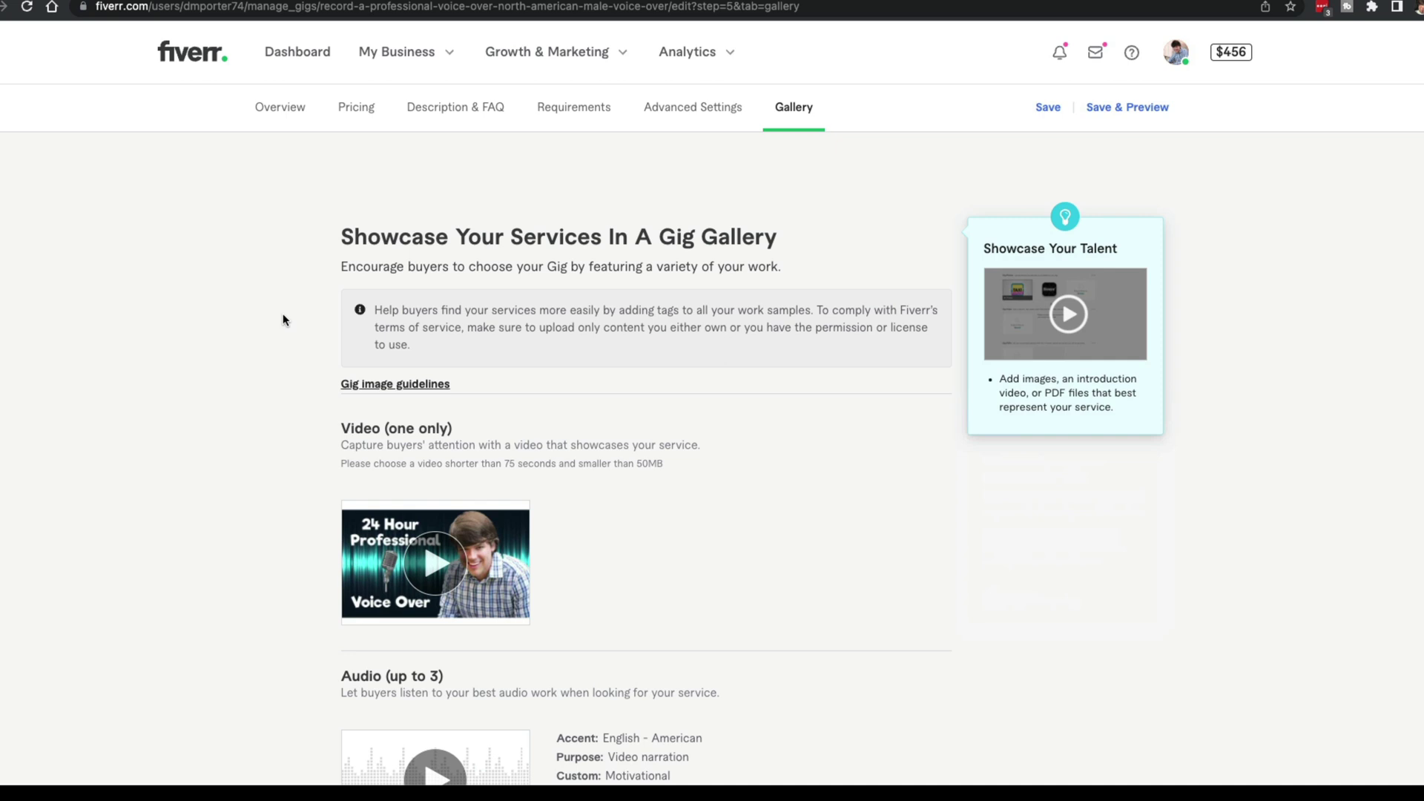
{"action": "left_click", "coordinate": [366, 111]}
{"action": "left_click", "coordinate": [456, 111]}
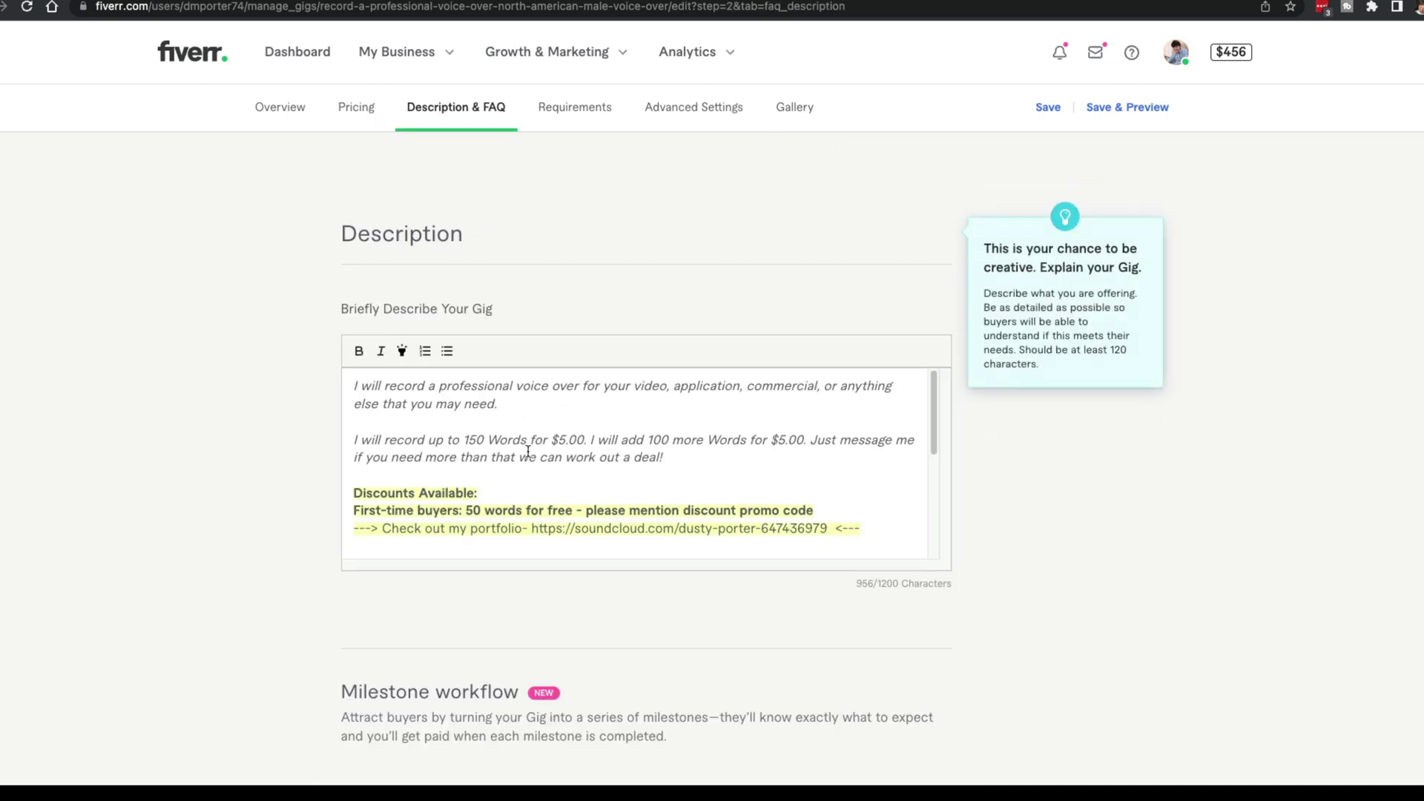